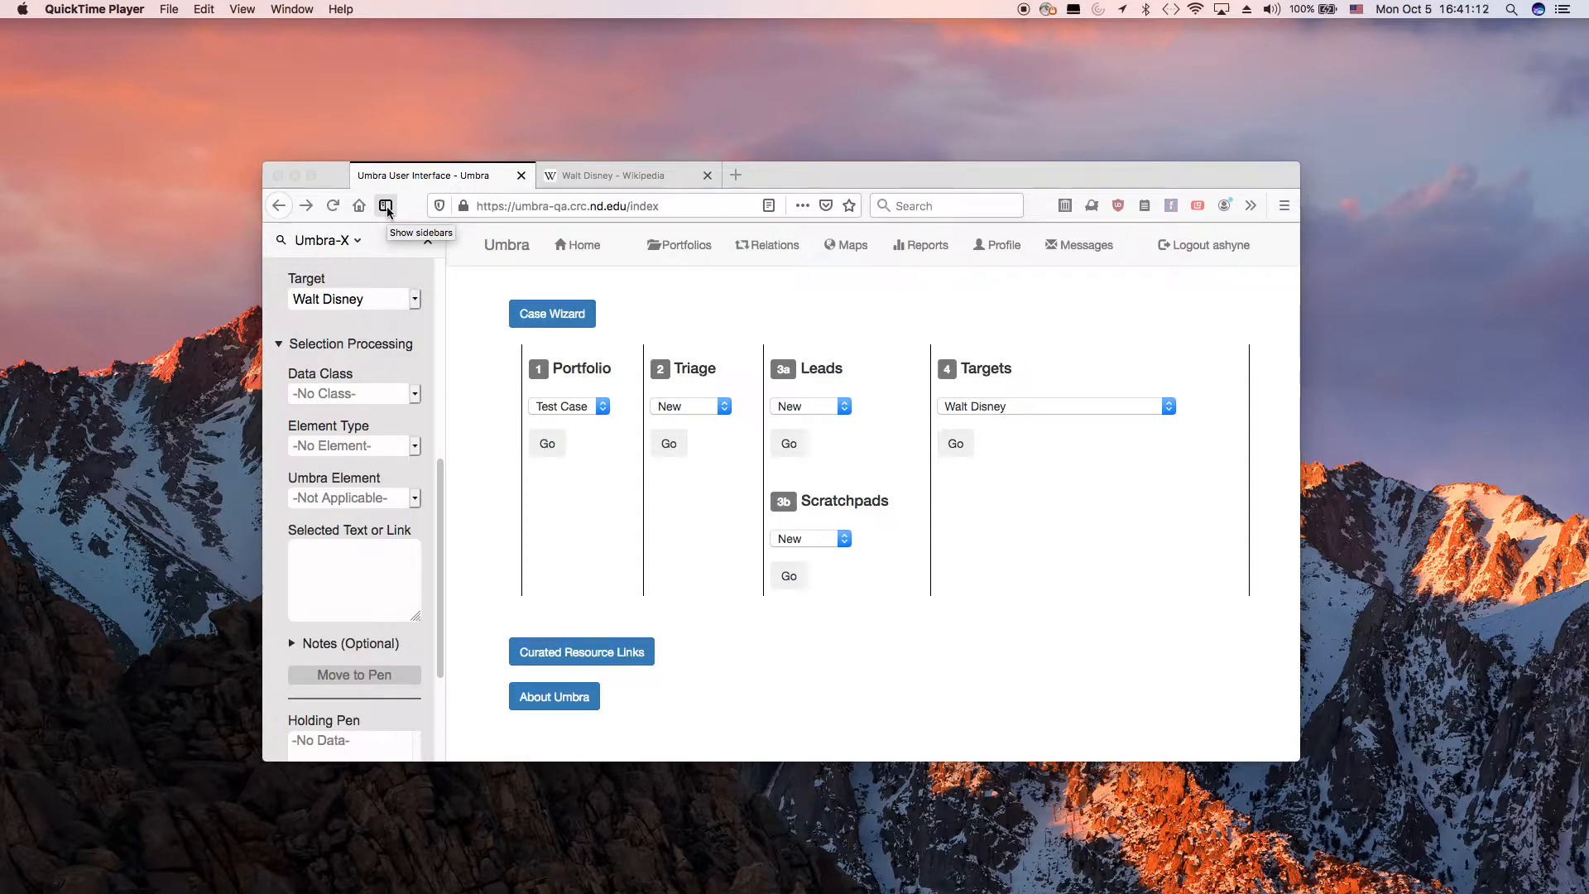
- Close and reopen the Umbra-X sidebar, and widen it slightly
left_click(386, 206)
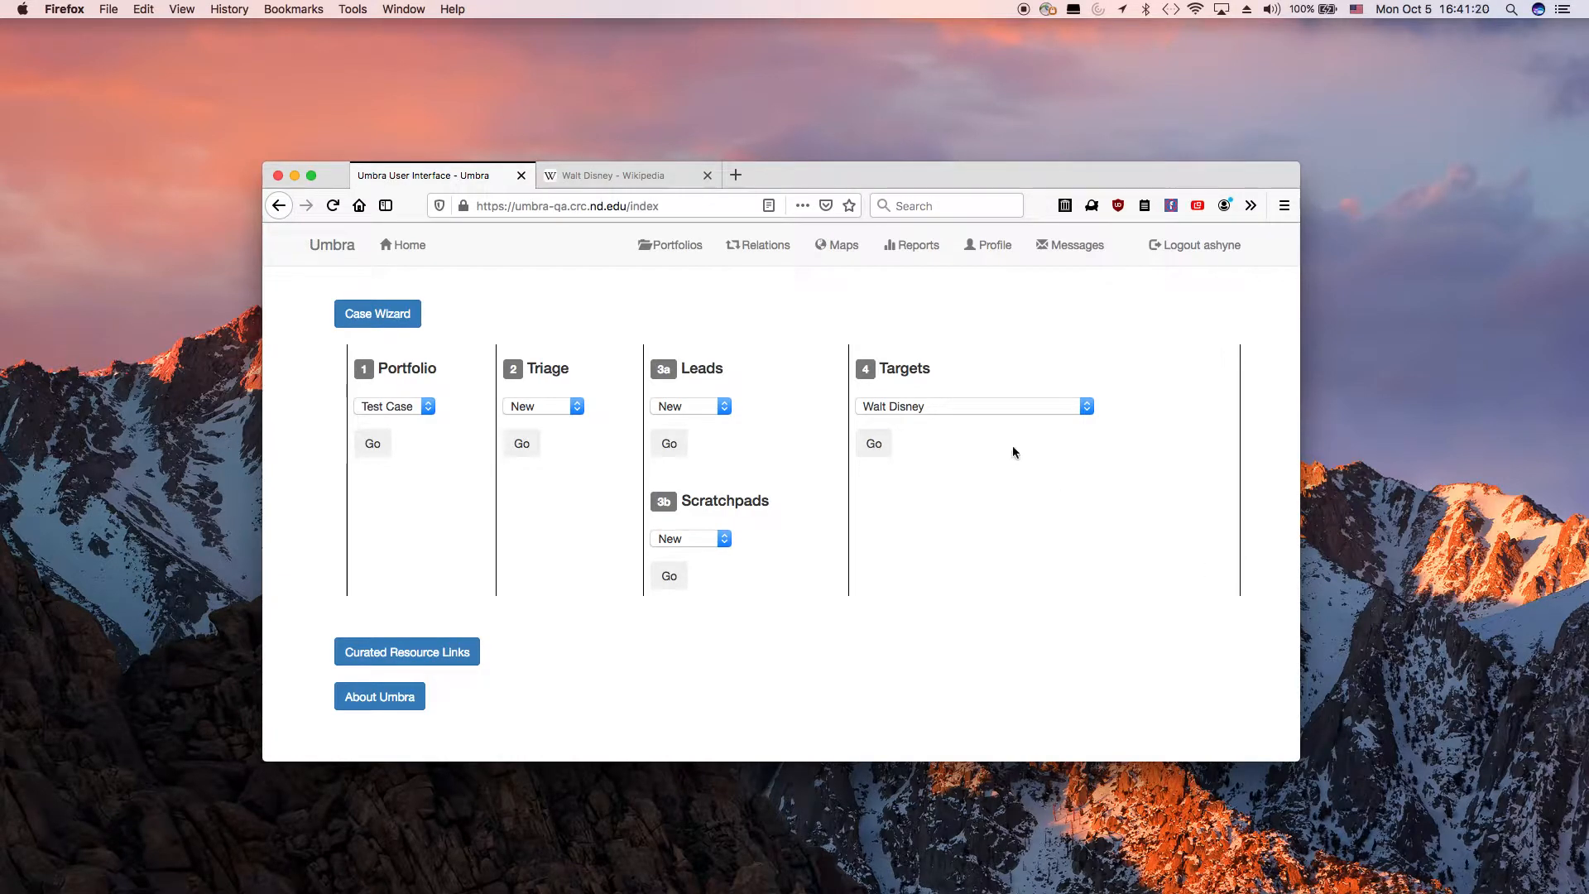
left_click(385, 205)
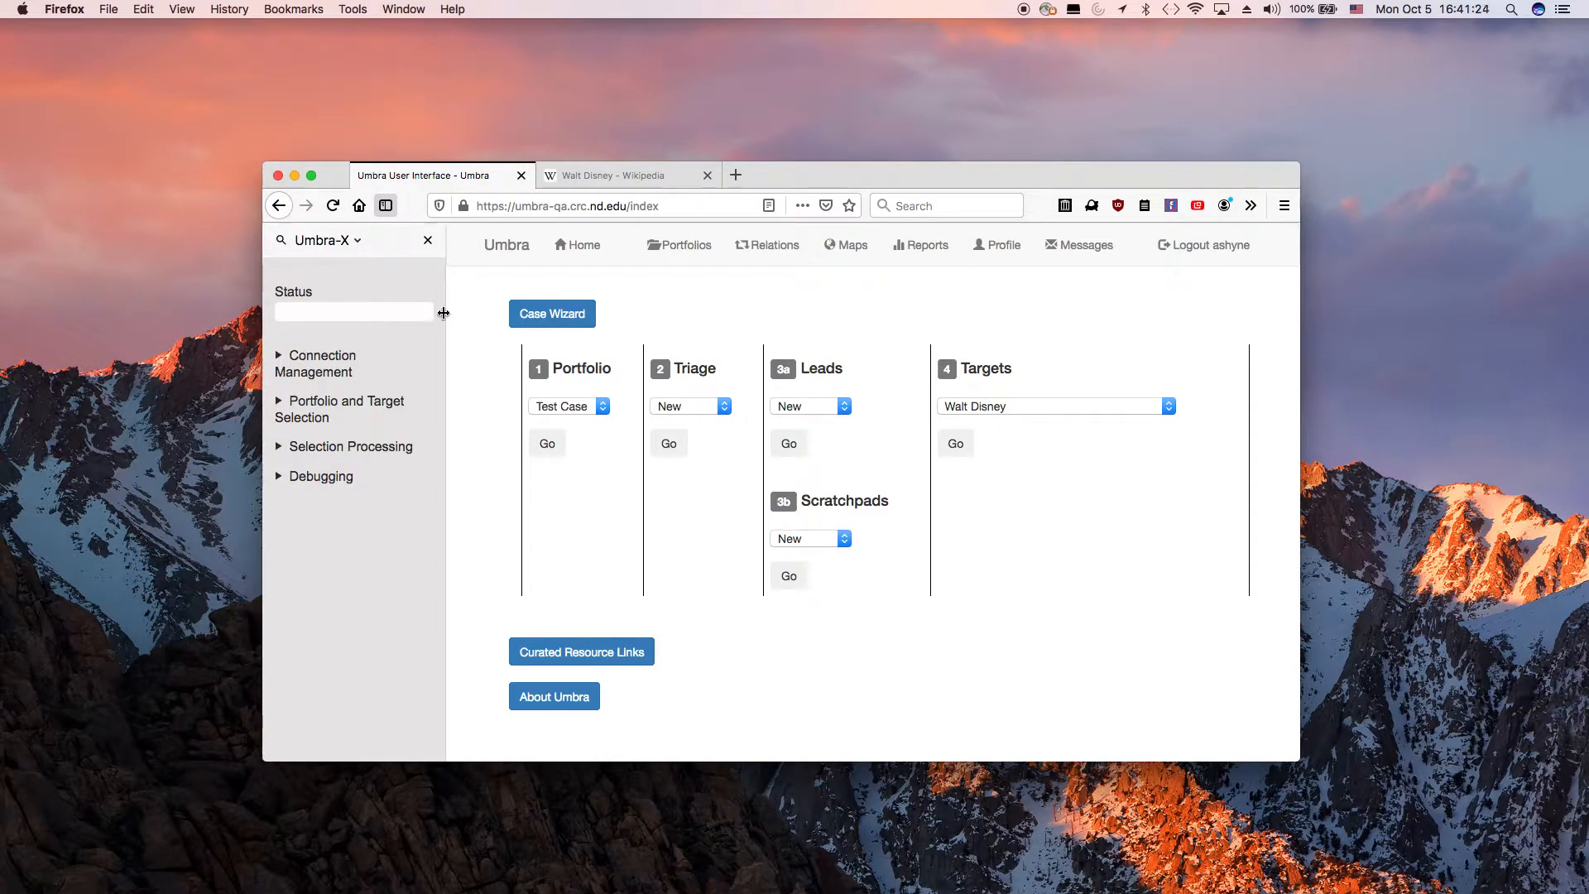
left_click_drag(444, 313, 468, 342)
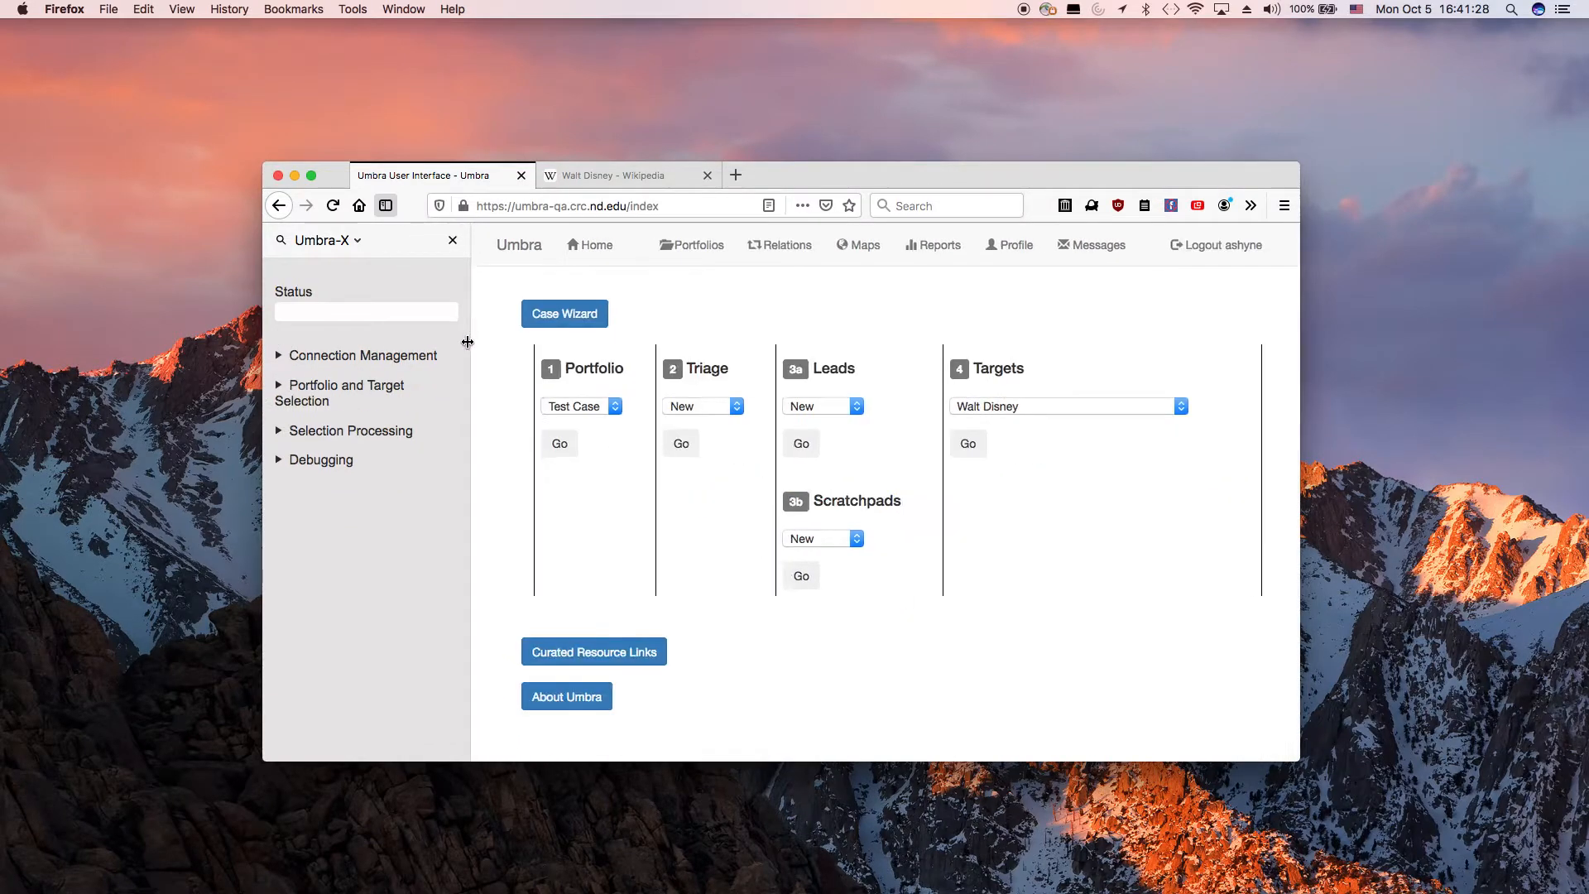
- Expand the Connection Management section and clear the default Server URI
left_click(402, 358)
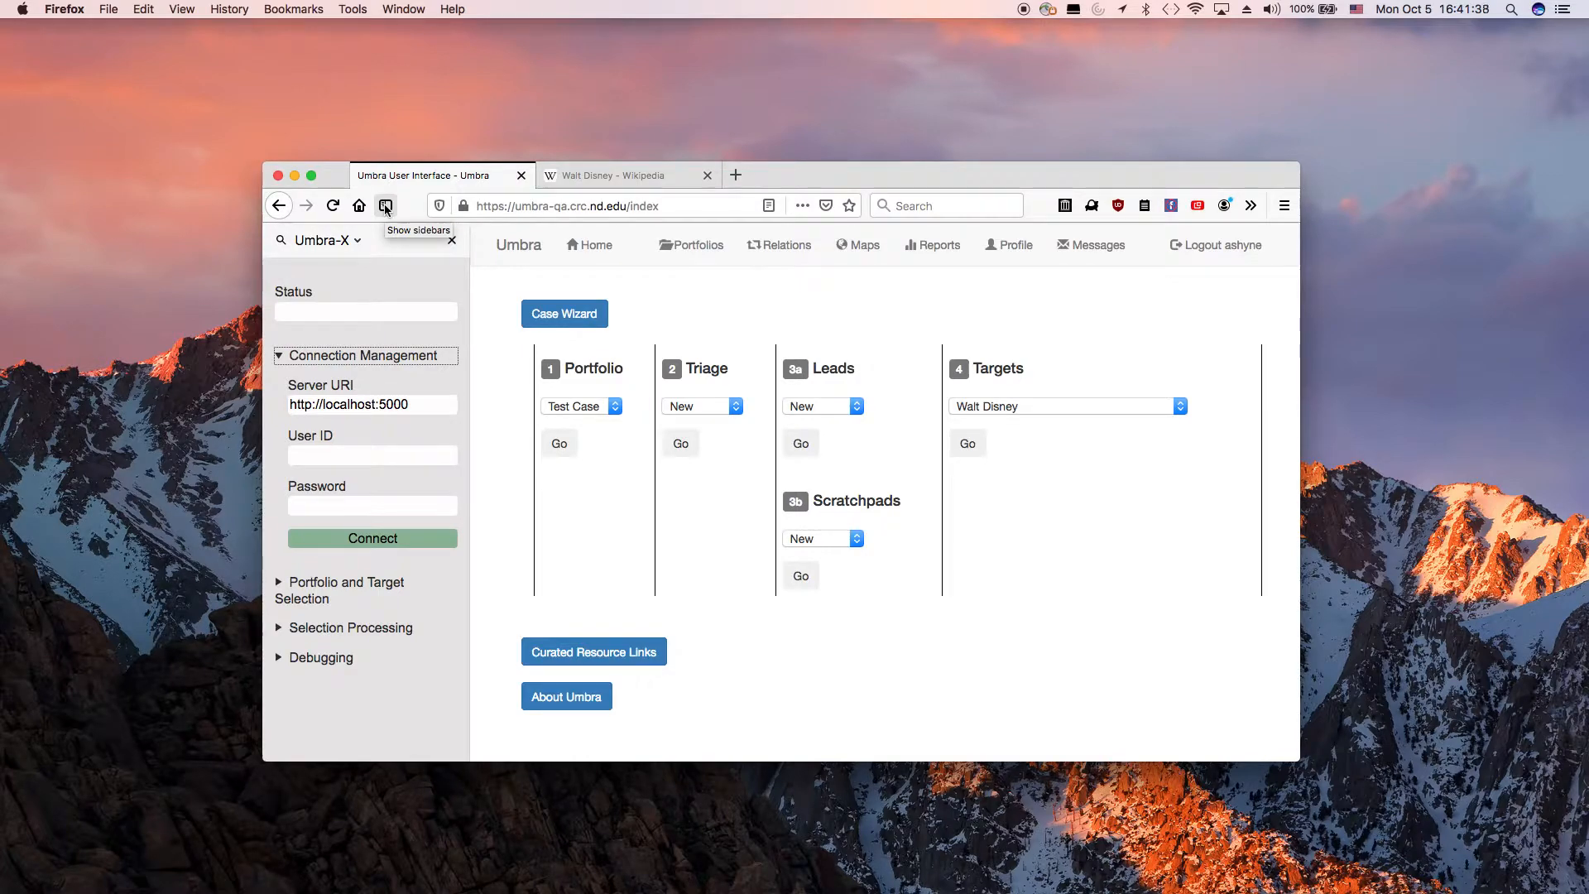
left_click_drag(418, 406, 214, 415)
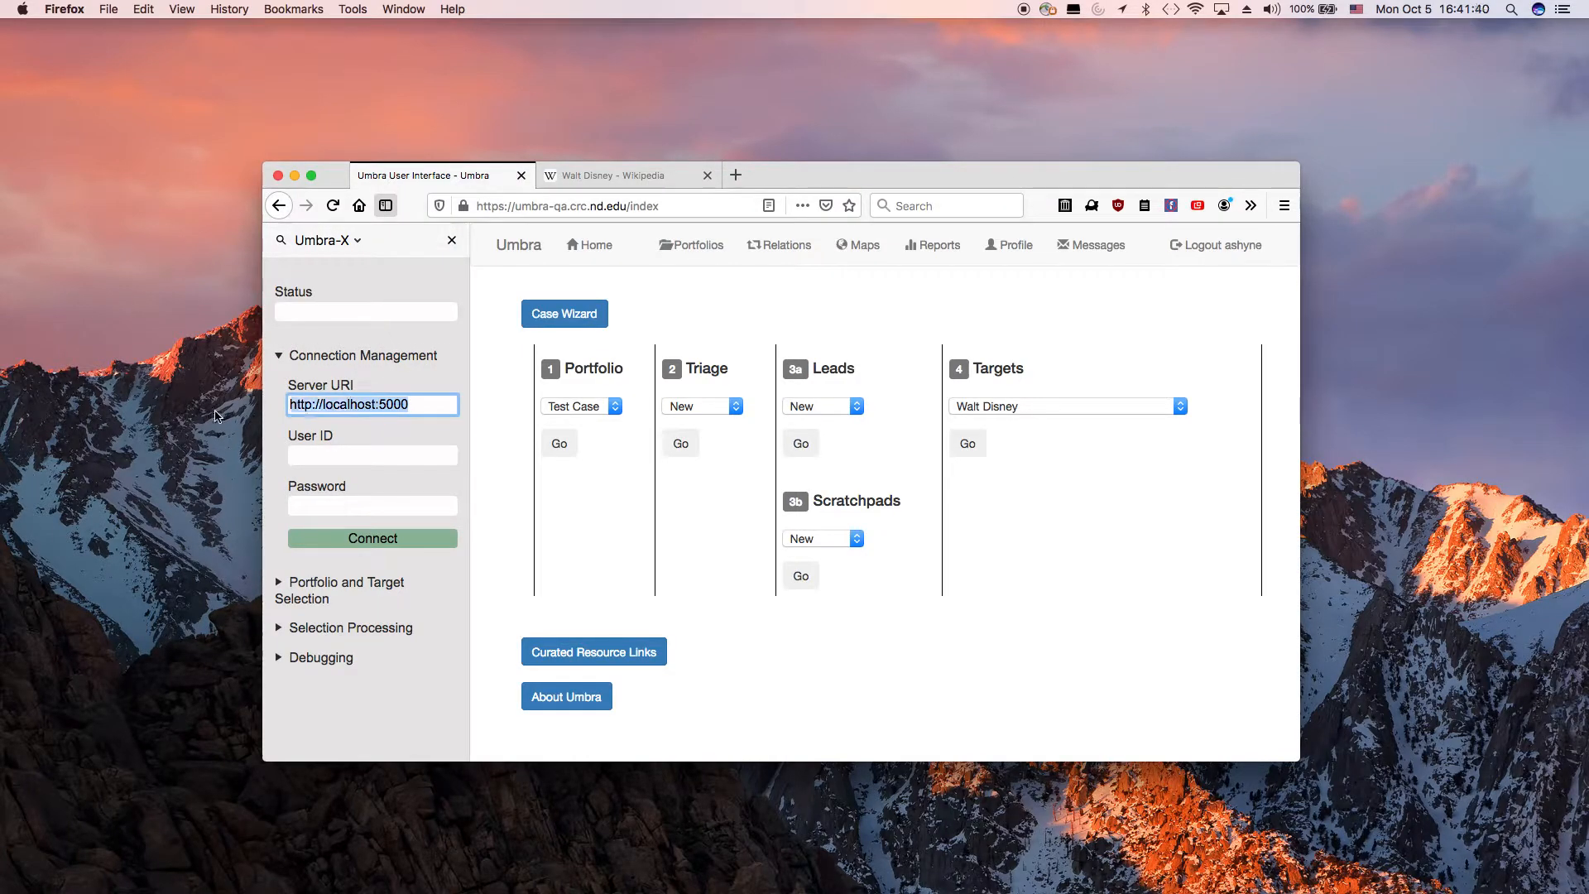
key("BackSpace")
right_click(299, 402)
left_click(325, 481)
right_click(309, 404)
left_click(334, 495)
left_click(327, 445)
triple_click(395, 405)
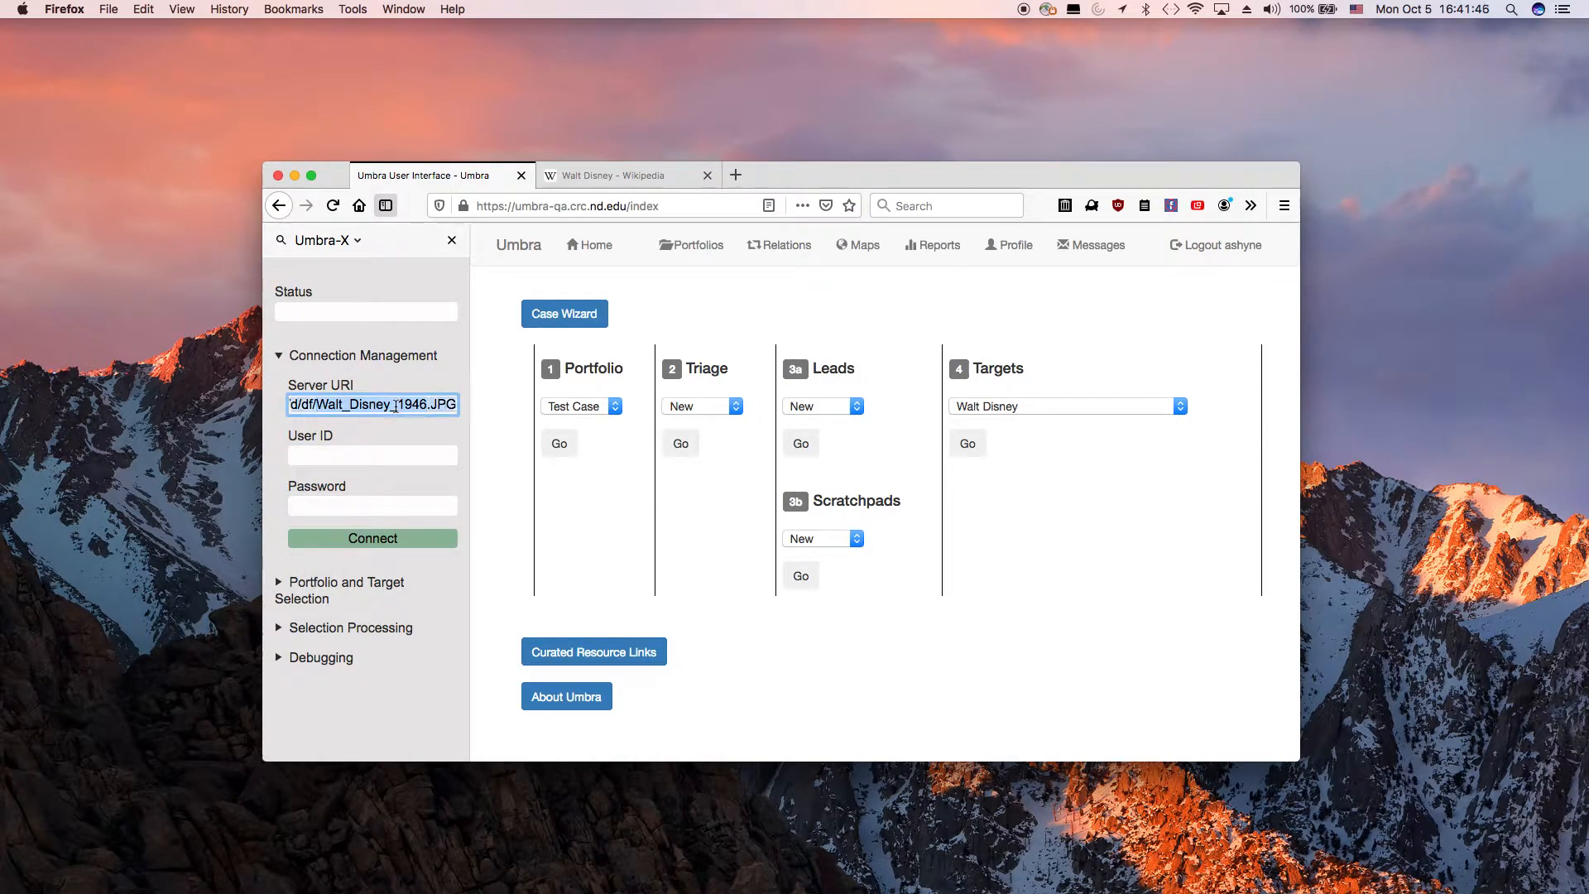
key("super+x")
- Load the Umbra site umbra-qa.crc.nd.edu in a new tab, copy its address and close that tab
left_click(735, 175)
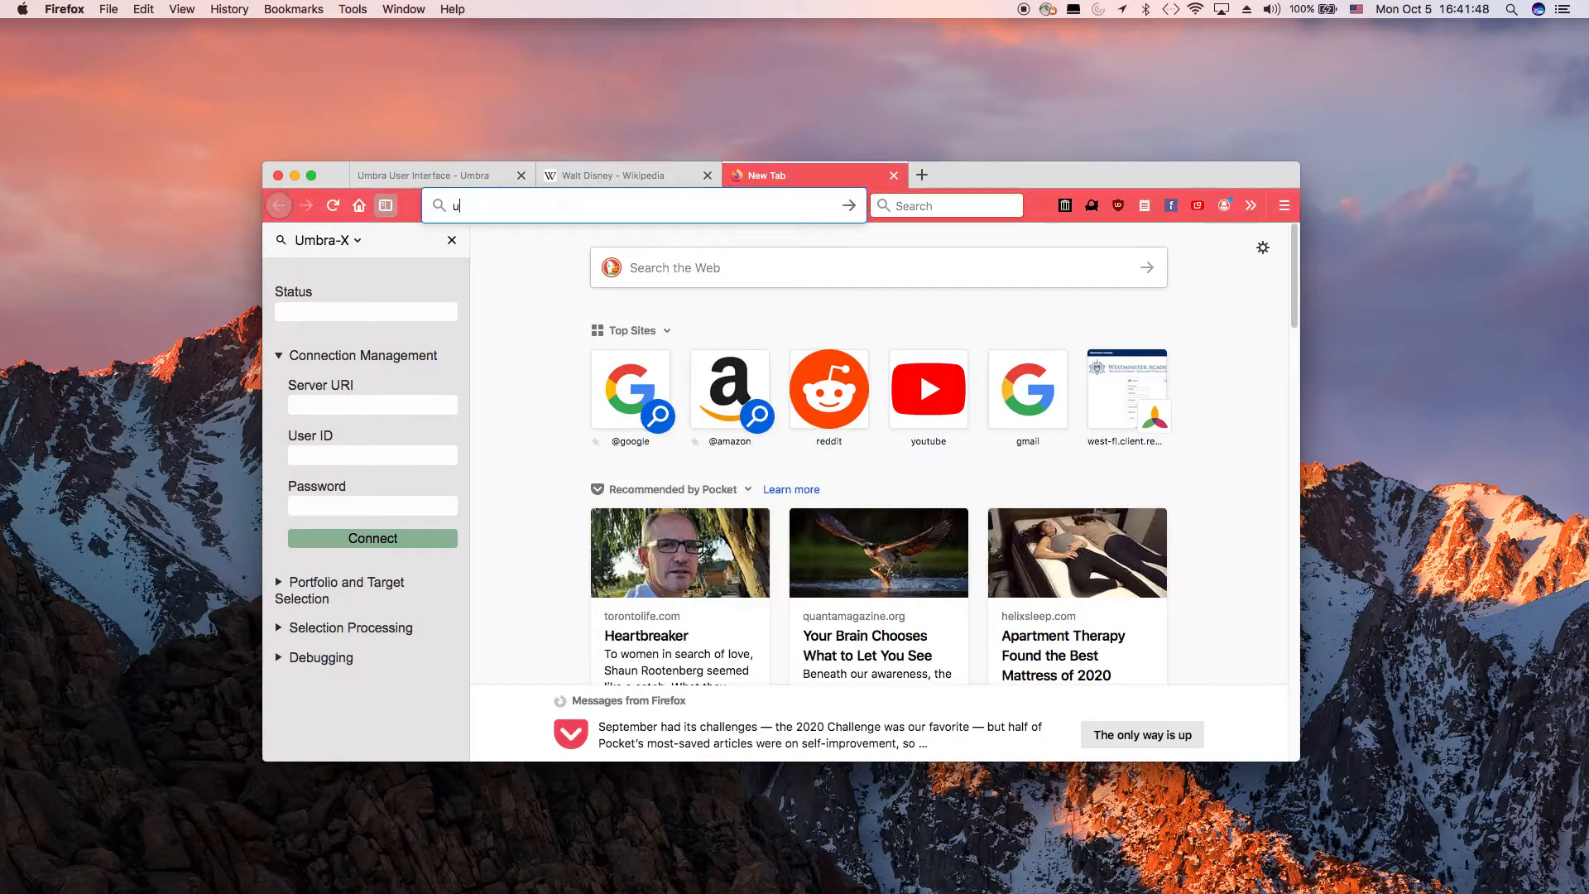
type("umbra-qa.crc.nd.edu")
key("Return")
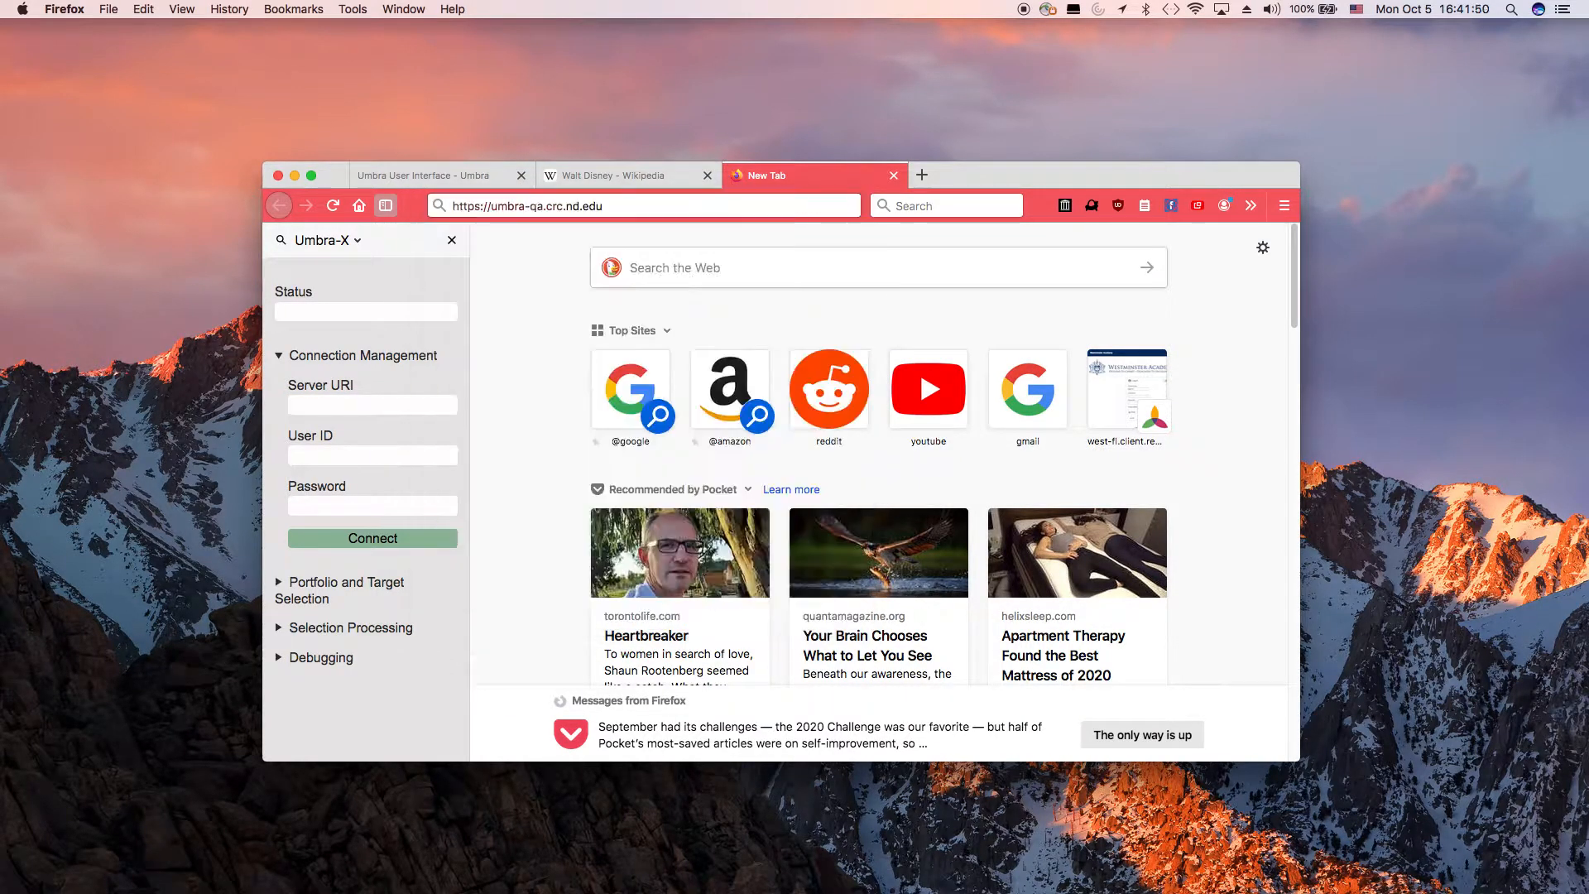
left_click(580, 206)
right_click(585, 207)
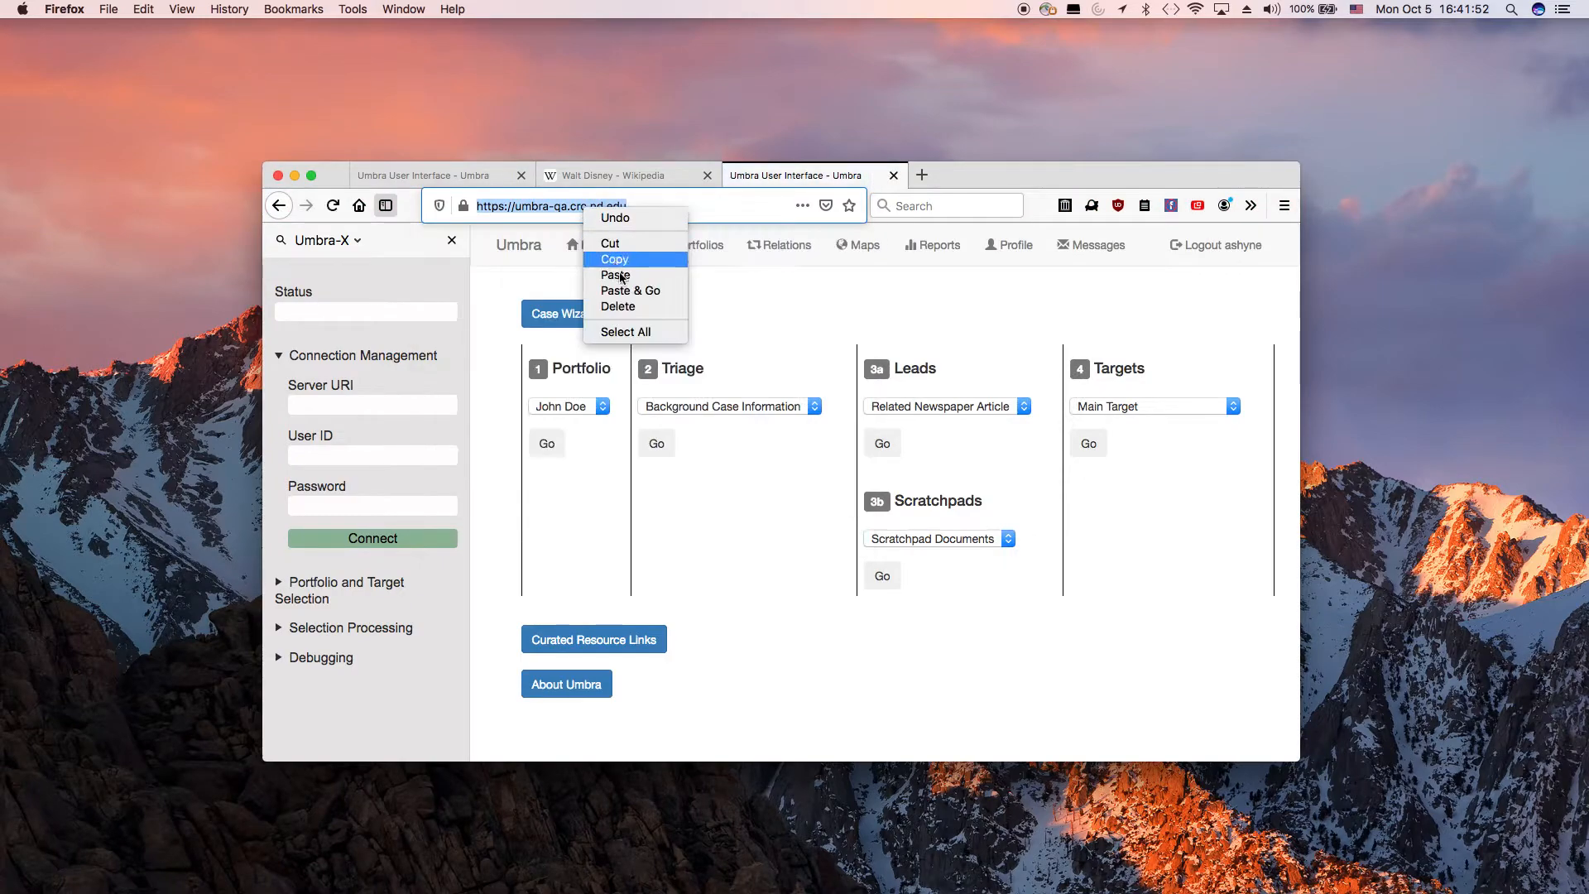
left_click(615, 259)
left_click(894, 175)
- Paste the copied Umbra site address as the Server URI
left_click(346, 404)
right_click(346, 403)
left_click(395, 491)
- Enter the user ID and the account password, and connect to the Umbra server
left_click(363, 454)
key("Tab")
type("••••••••••••")
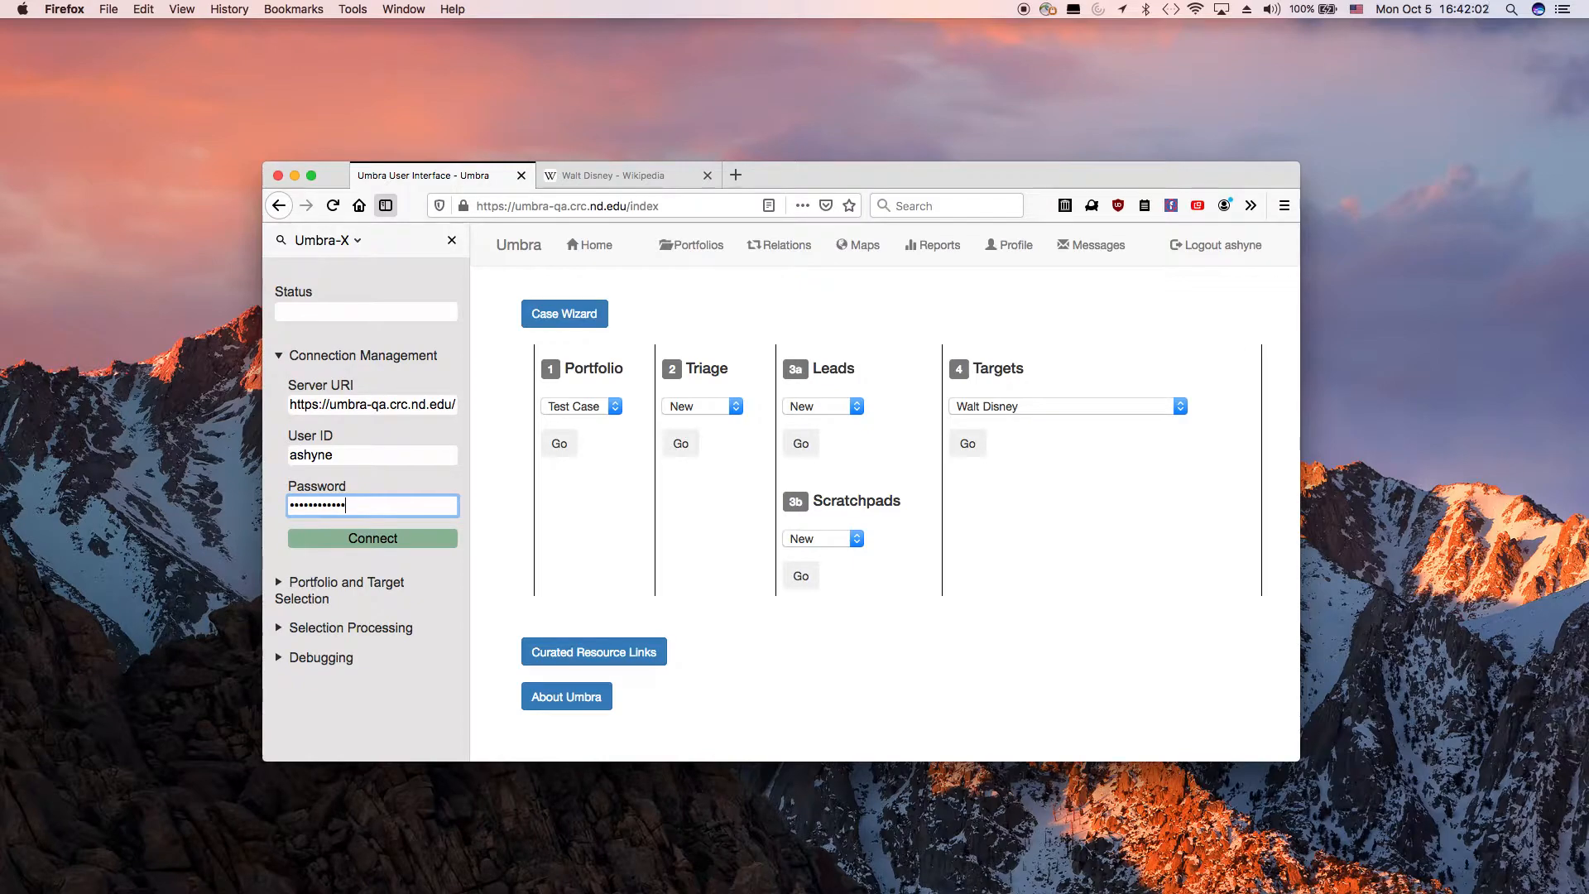
left_click(369, 538)
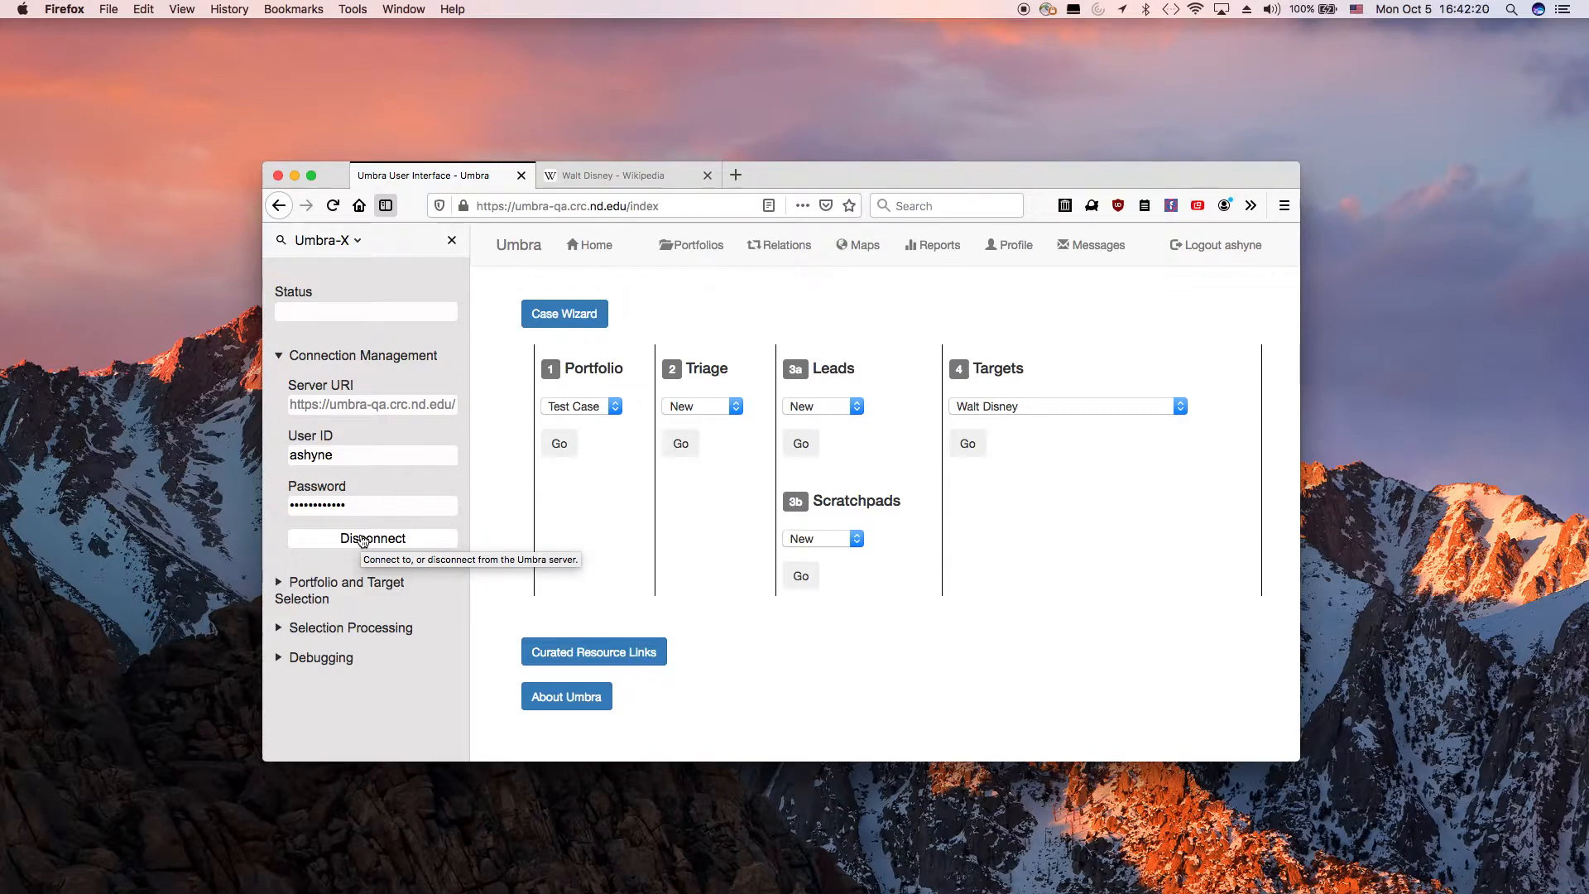
left_click(362, 539)
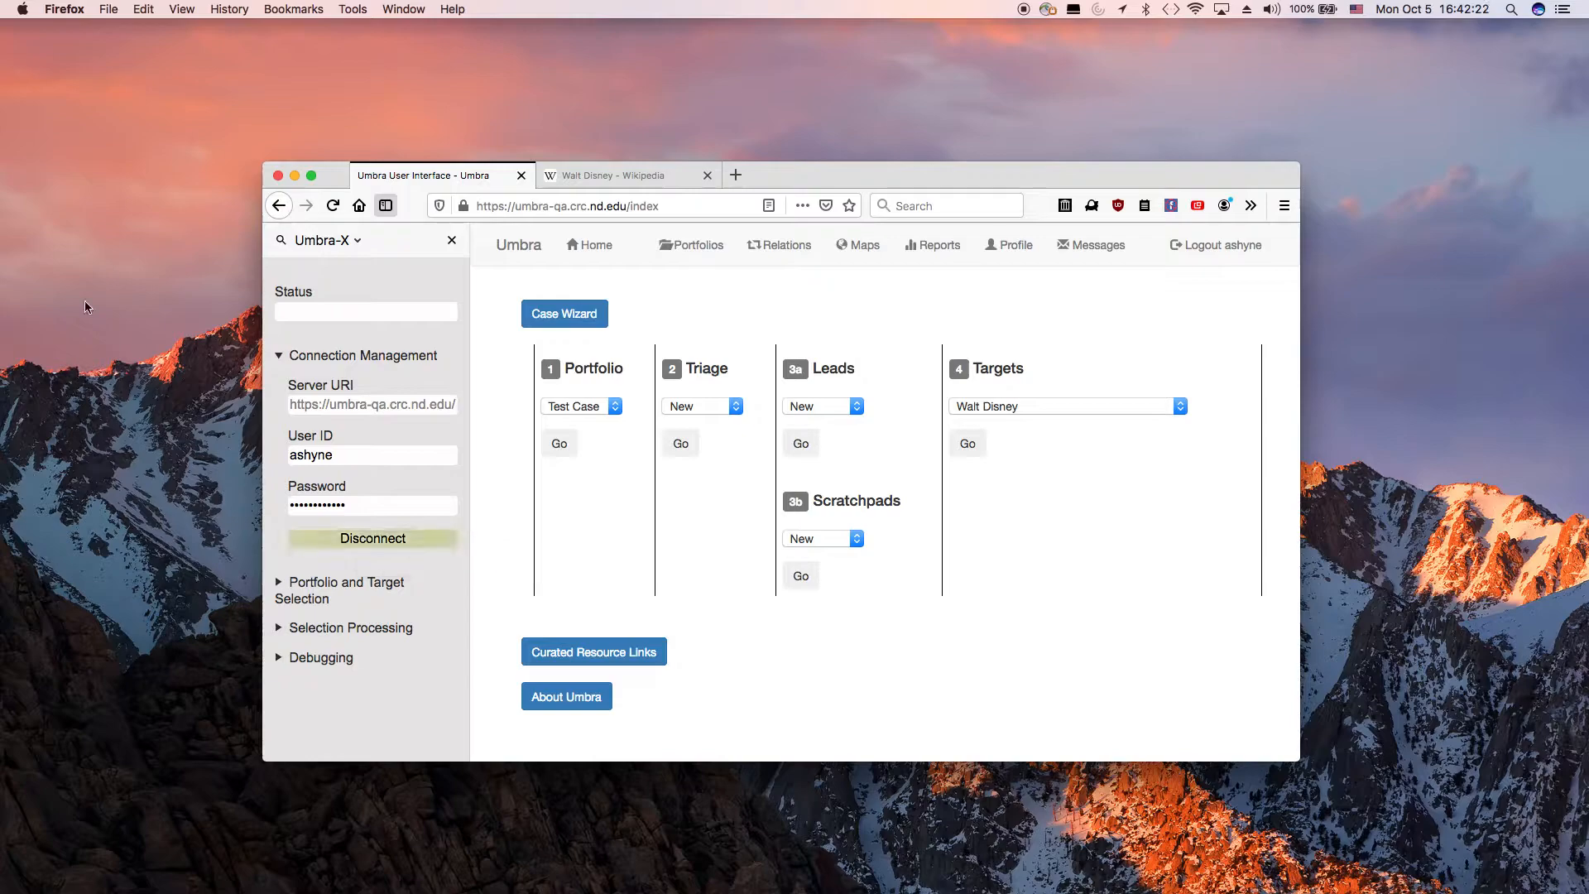
- Select the Test Case portfolio with Walt Disney as the target, and expand the Selection Processing section
left_click(299, 592)
scroll(346, 585, "down", 1)
left_click(413, 617)
left_click(397, 631)
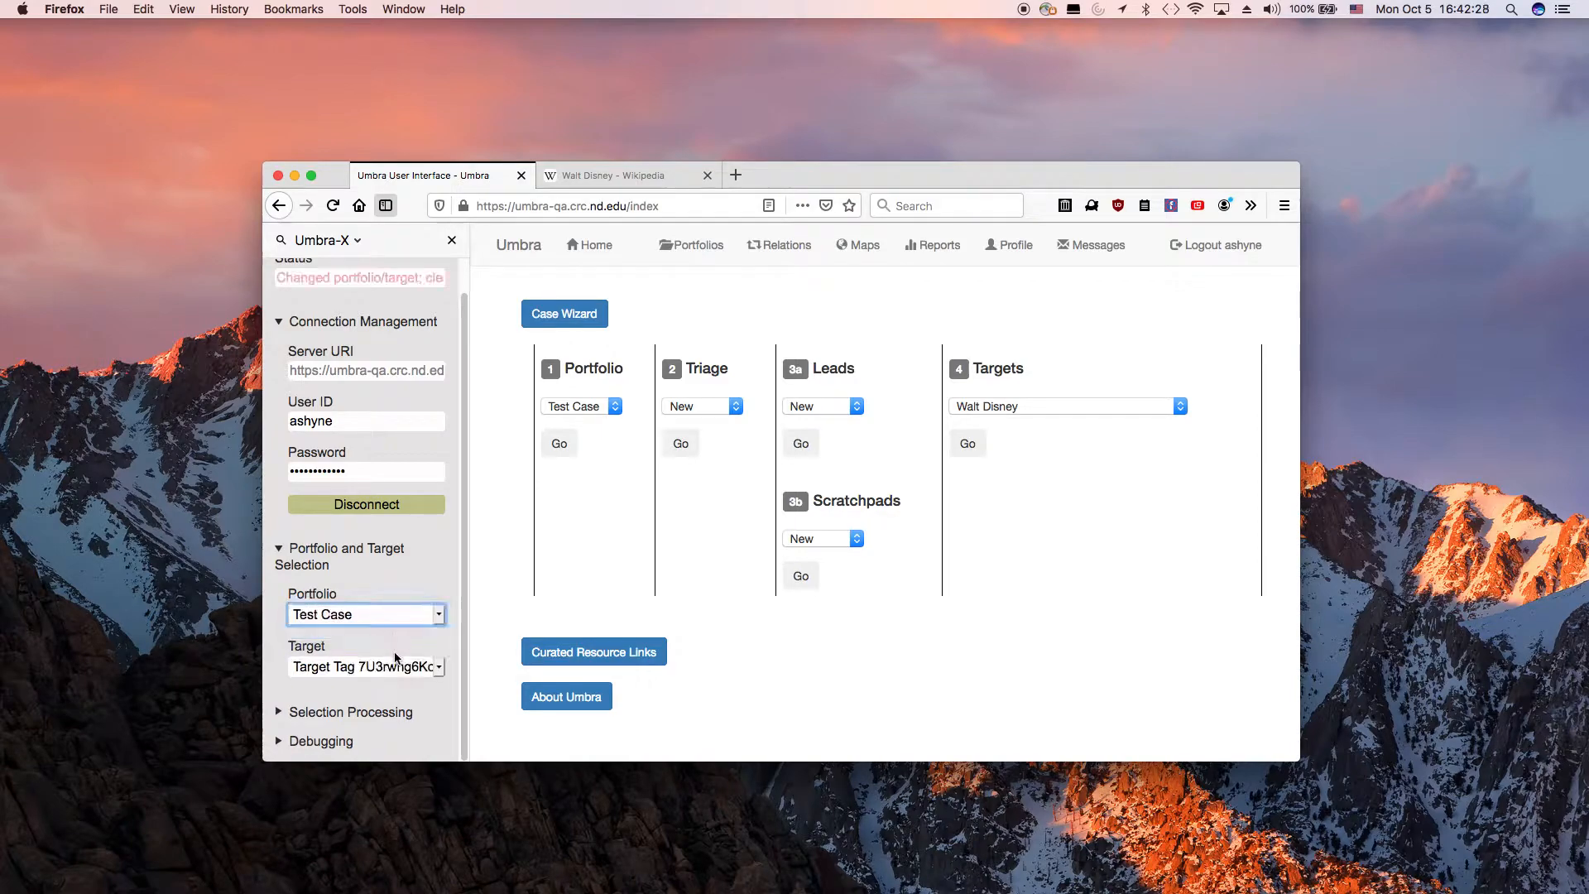
left_click(391, 667)
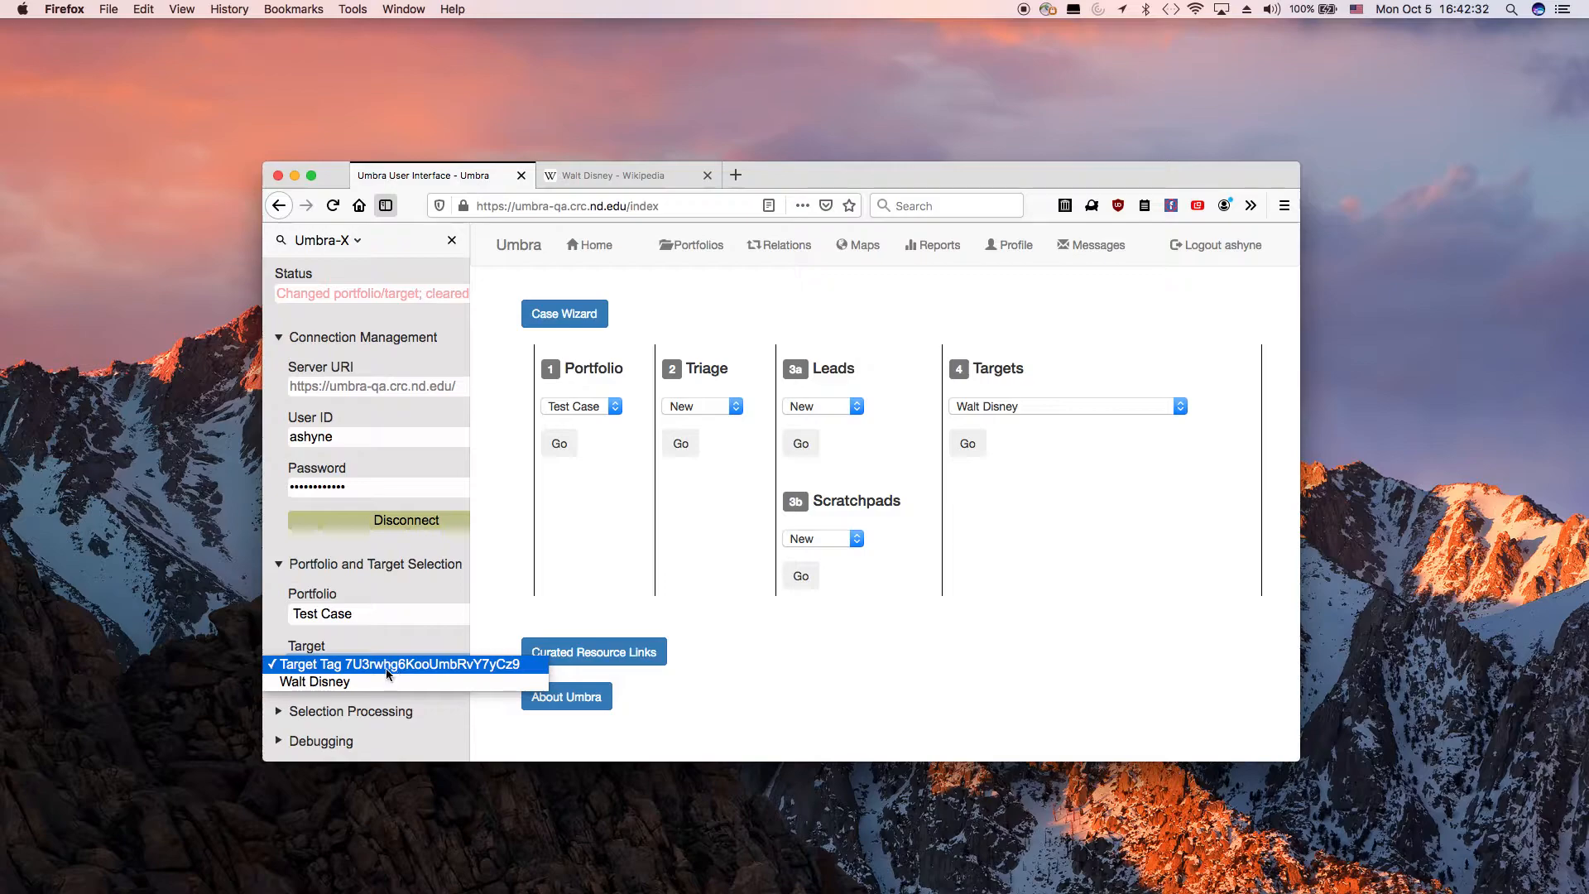
left_click(376, 682)
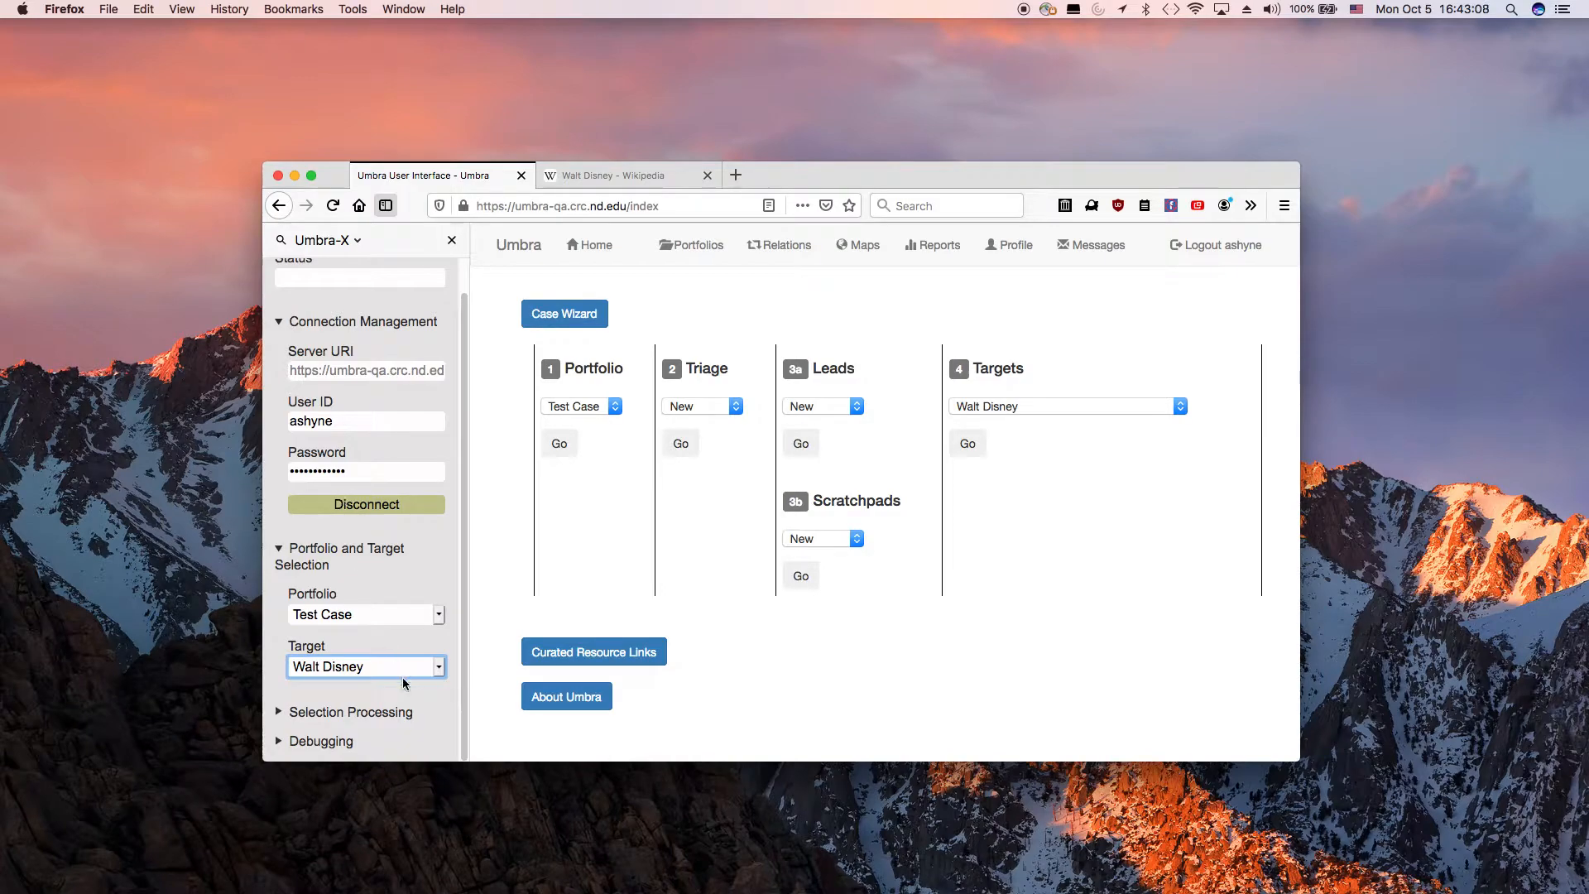
left_click(385, 712)
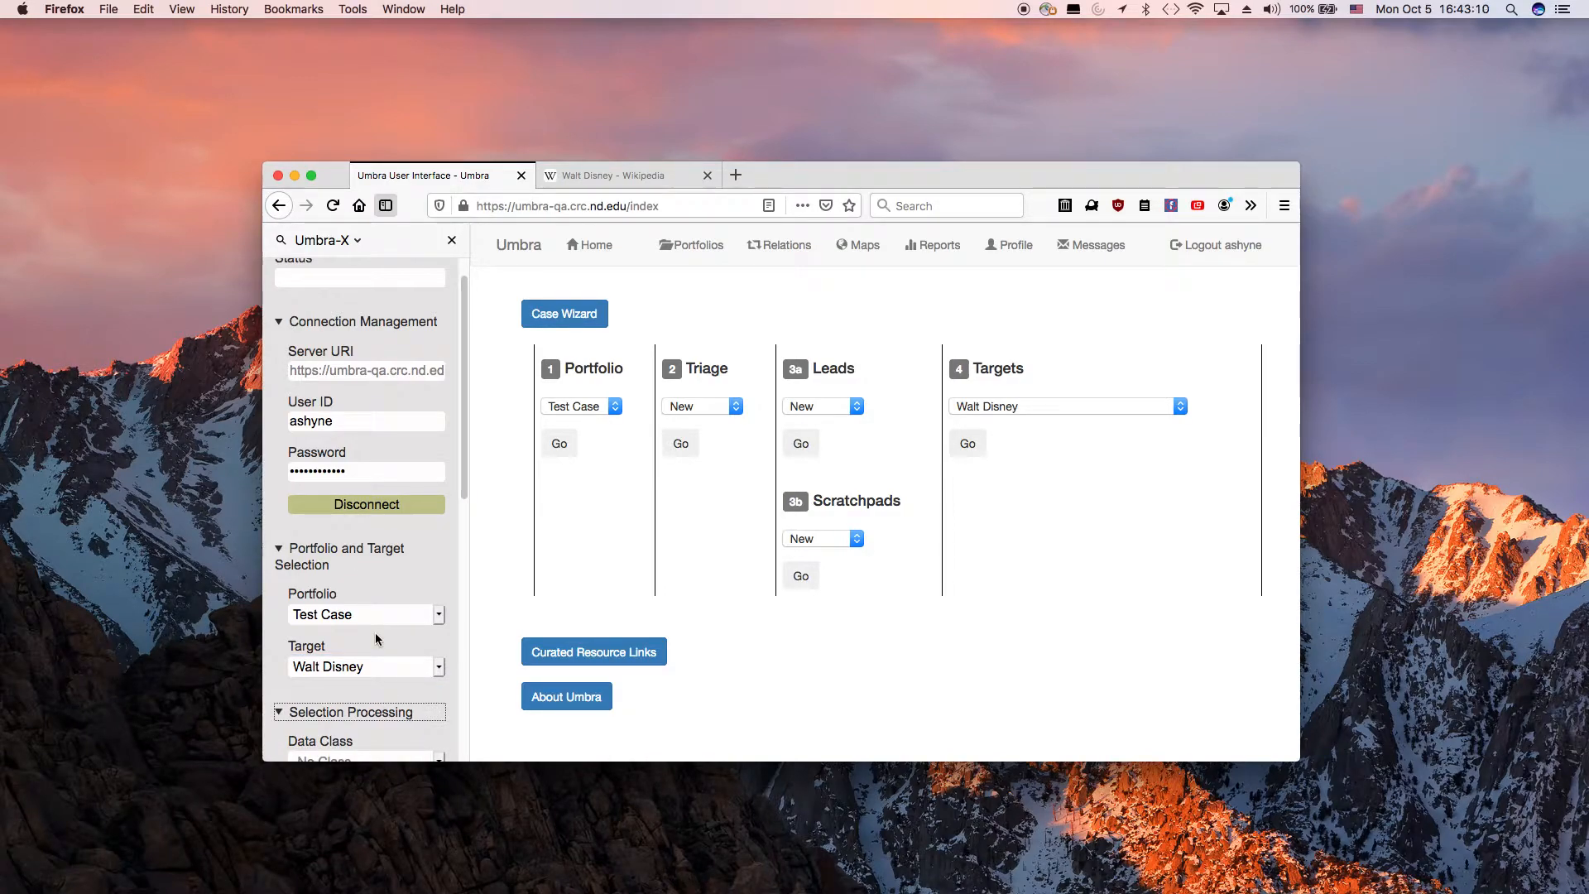
scroll(375, 632, "down", 5)
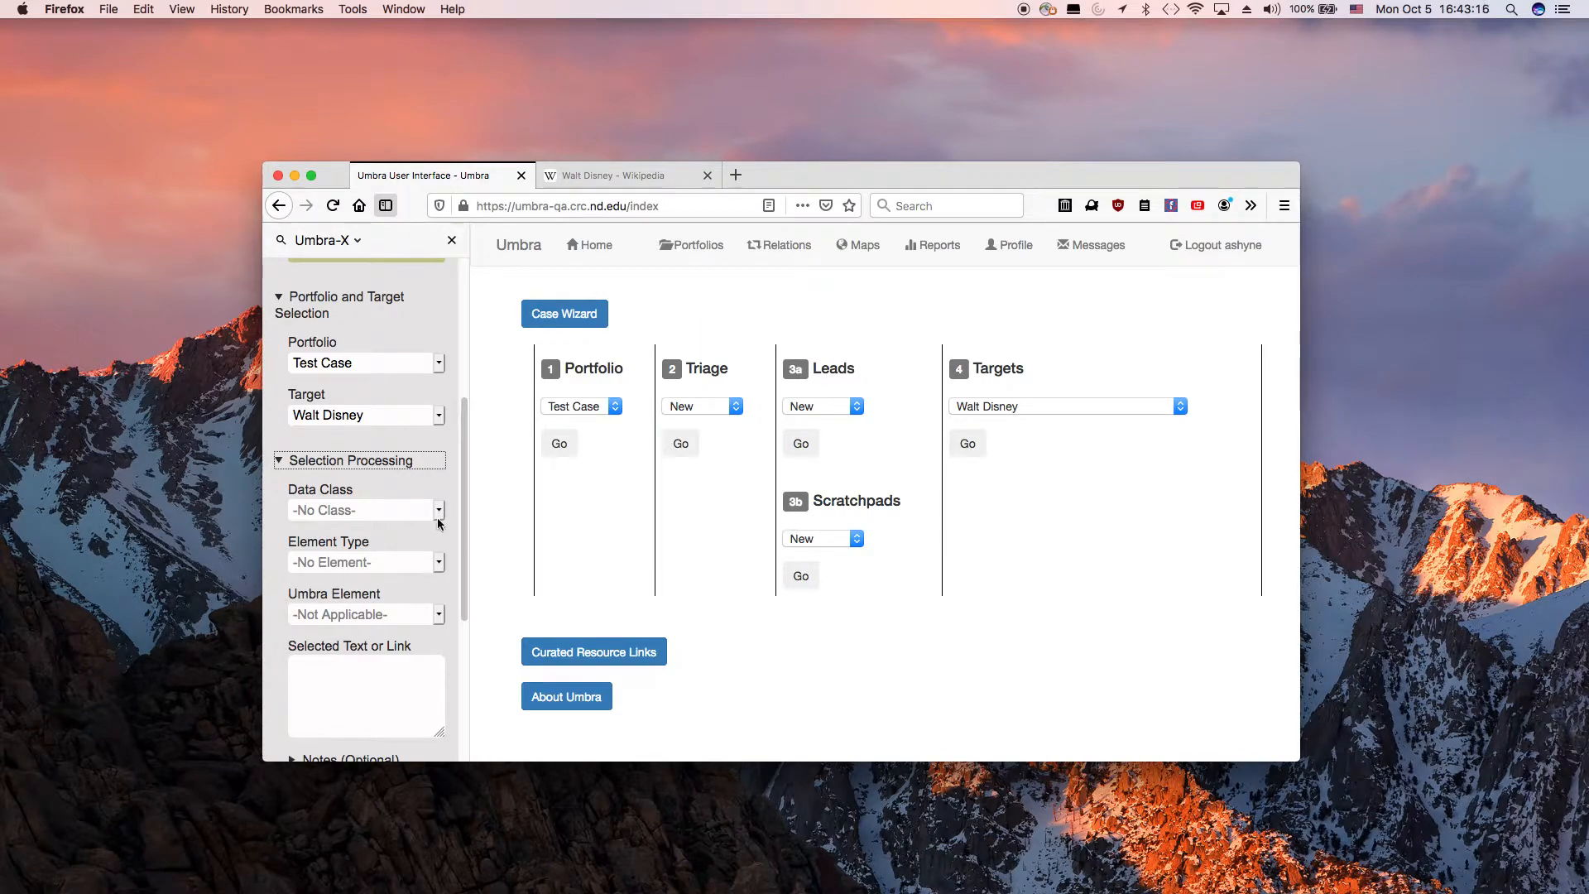
- Go to the "Illness, death and aftermath" section of the Walt Disney Wikipedia article and look through its text
left_click(595, 176)
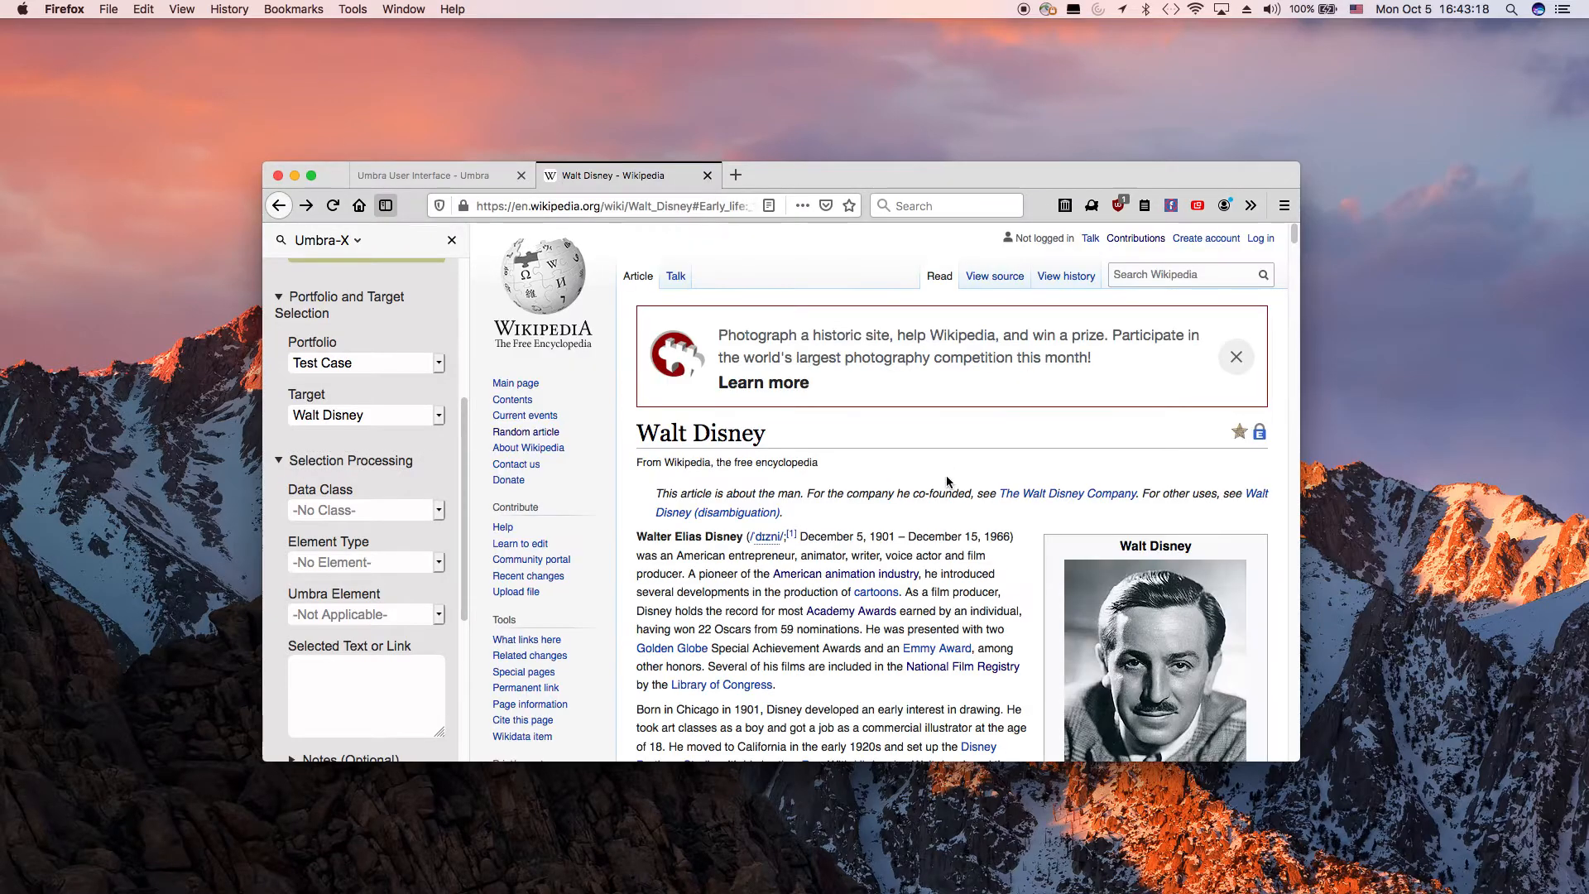
scroll(943, 488, "down", 10)
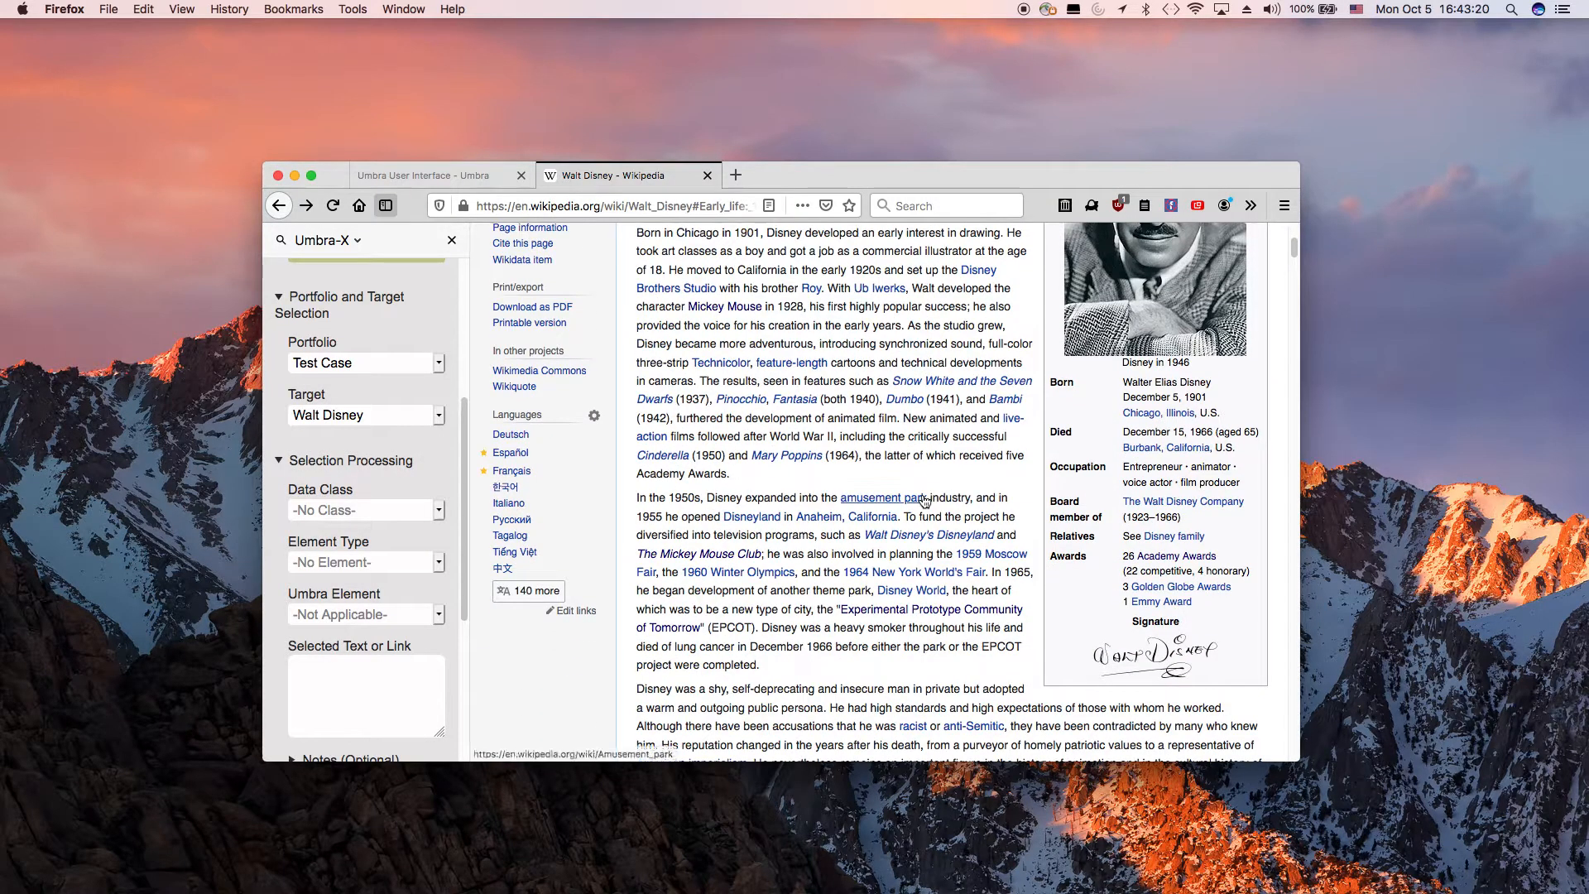
scroll(920, 509, "down", 4)
scroll(920, 511, "up", 4)
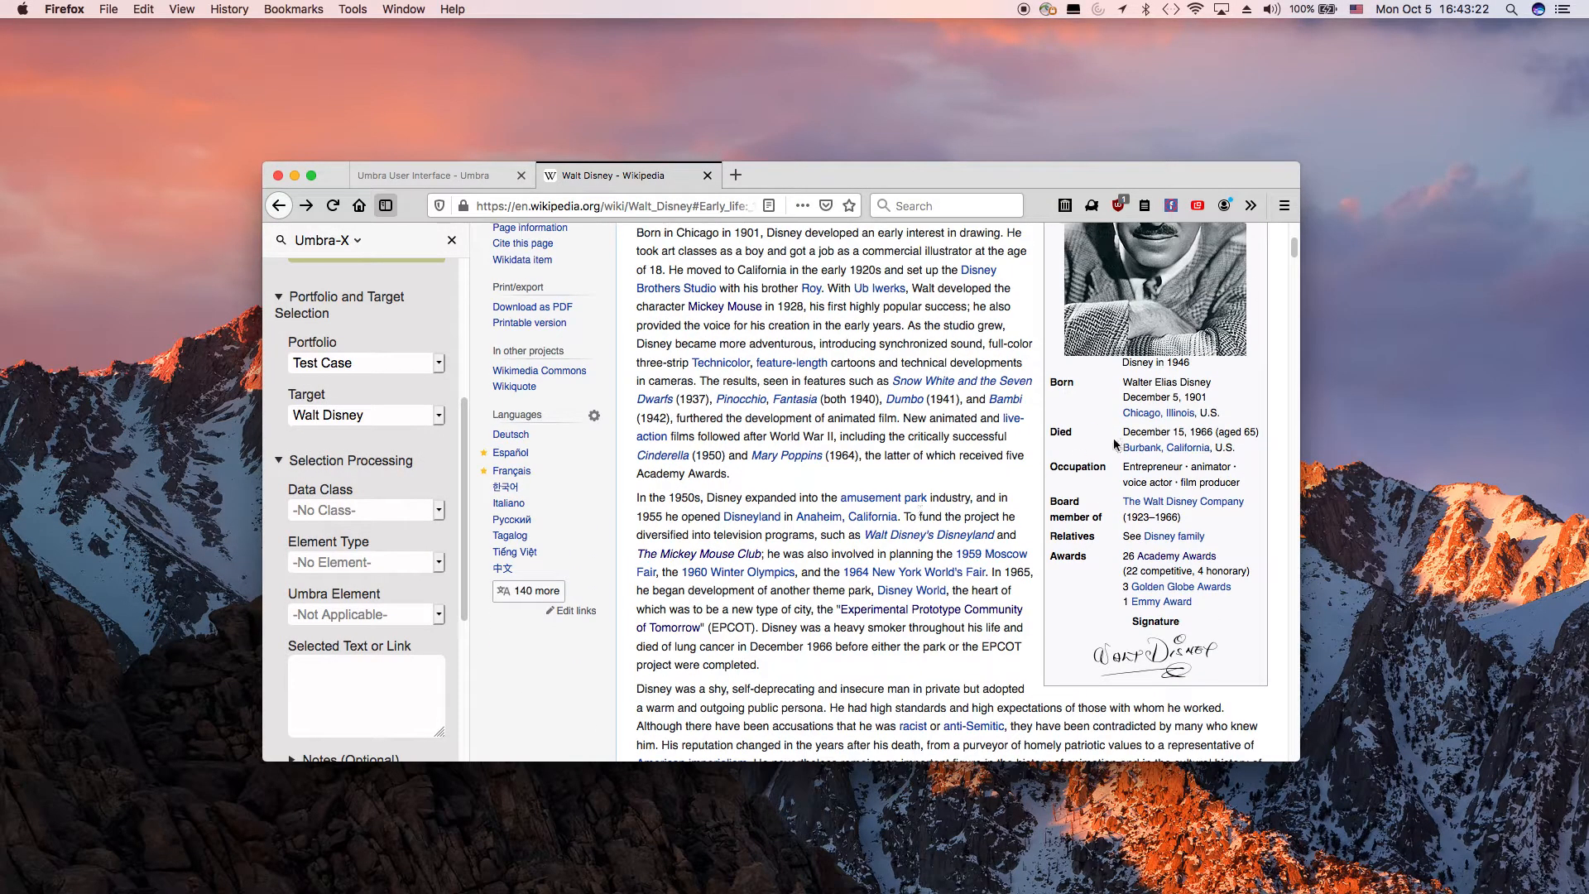
scroll(1105, 465, "down", 10)
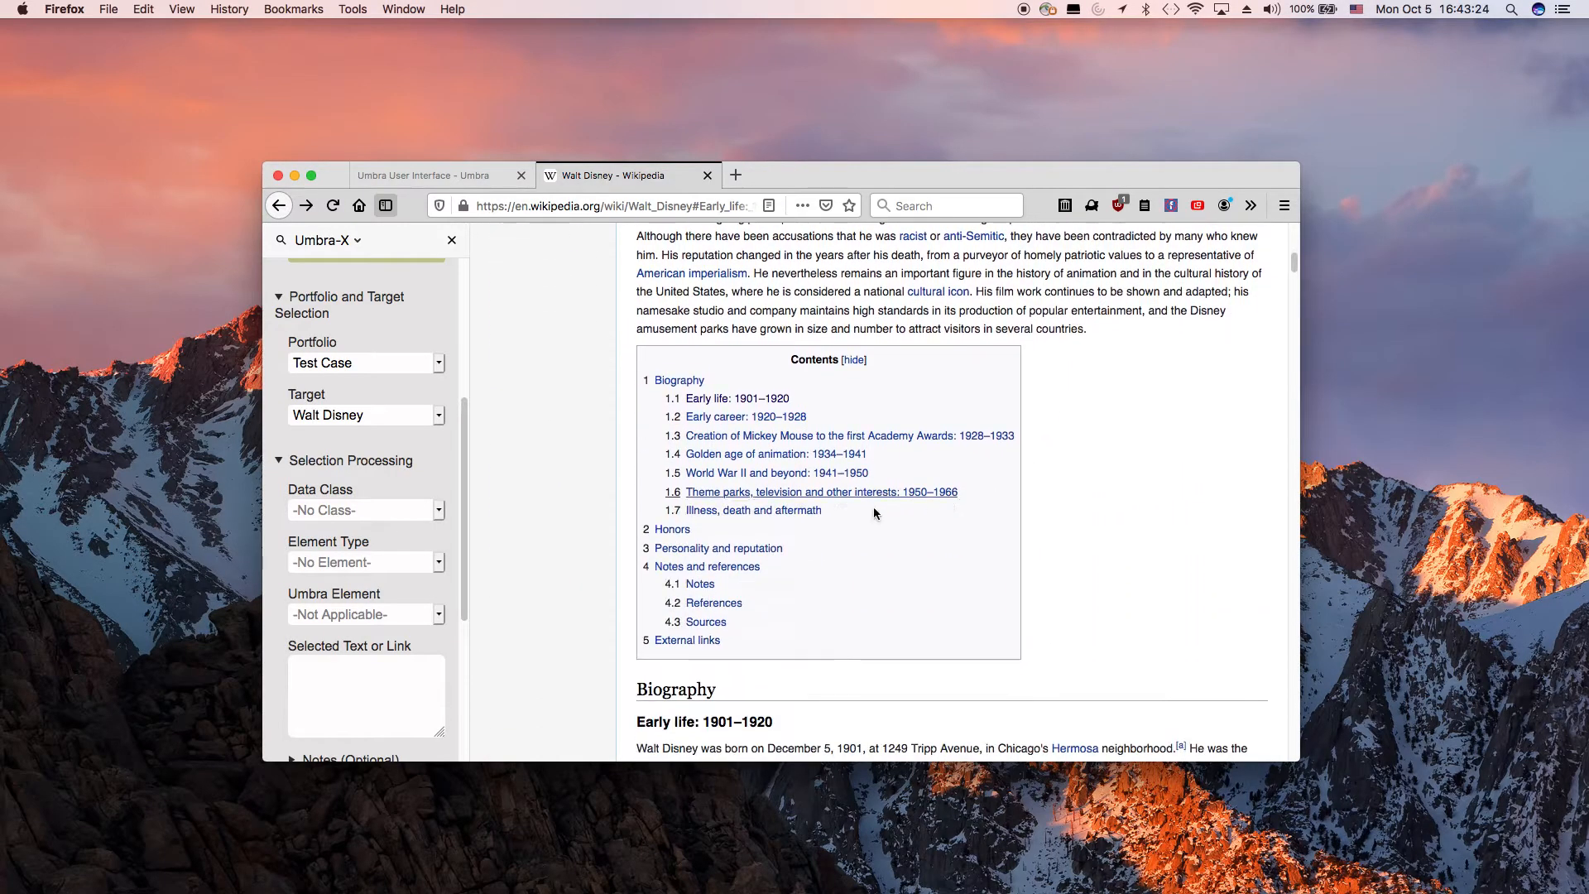
left_click(797, 510)
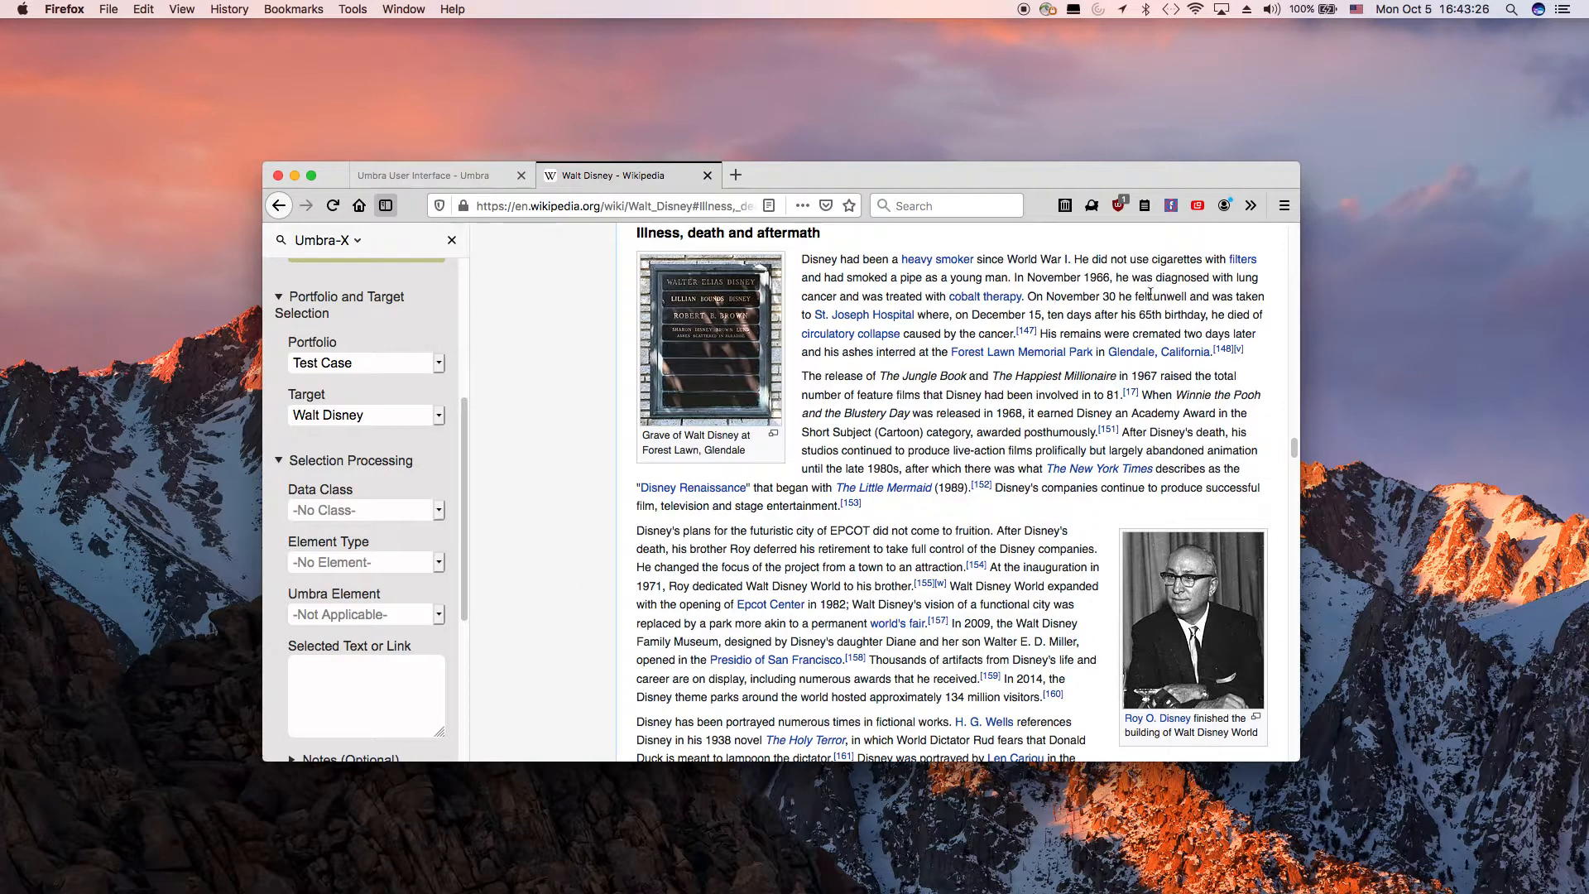
scroll(686, 459, "down", 5)
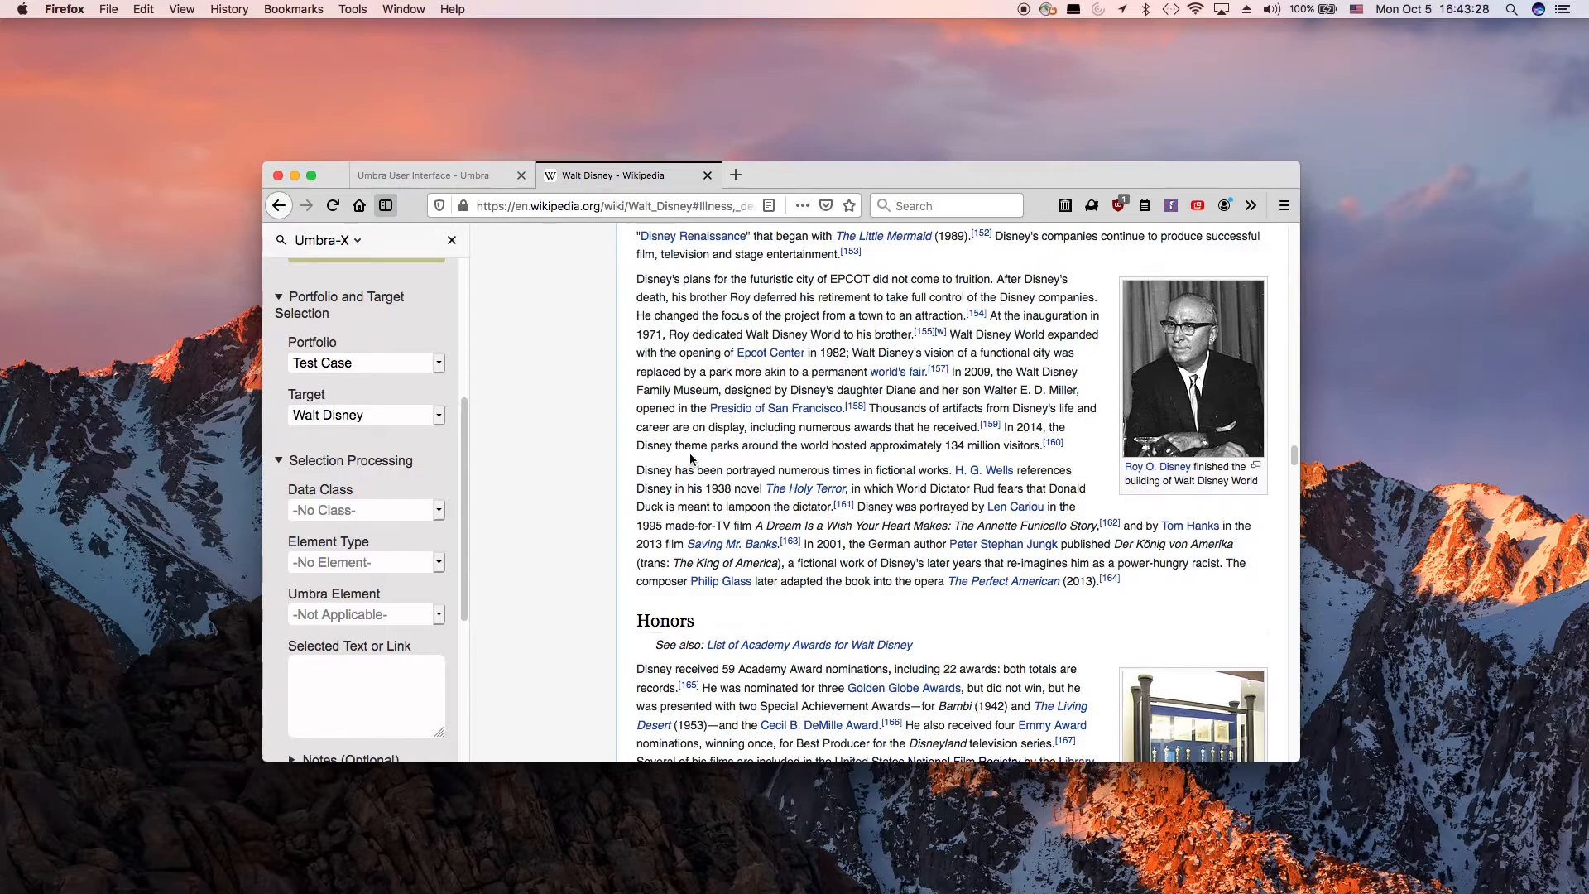
scroll(747, 486, "up", 3)
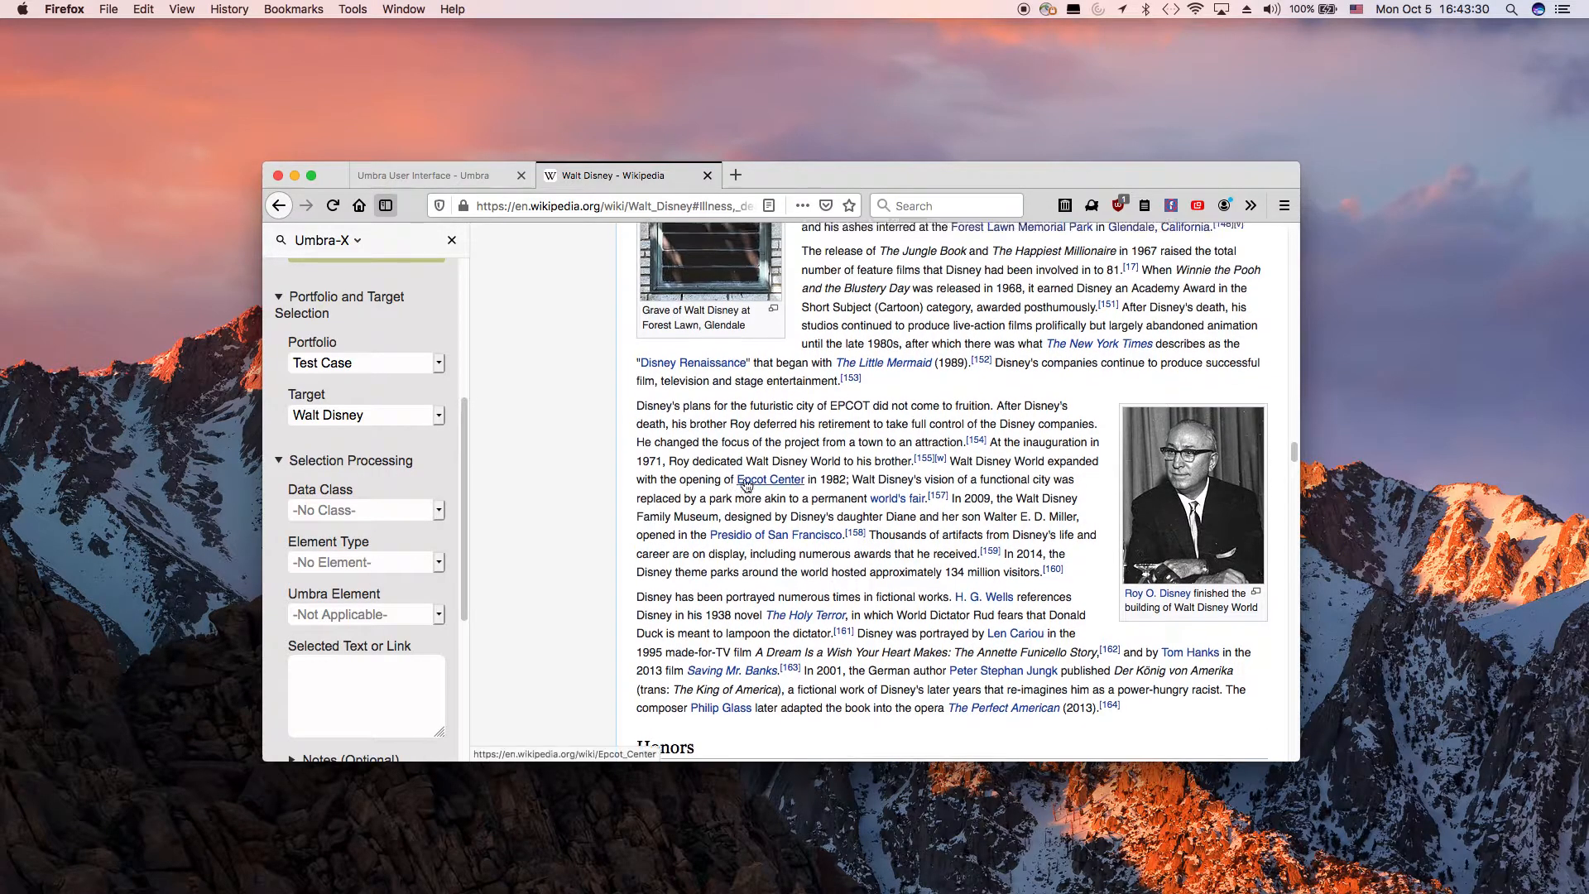
scroll(747, 486, "up", 1)
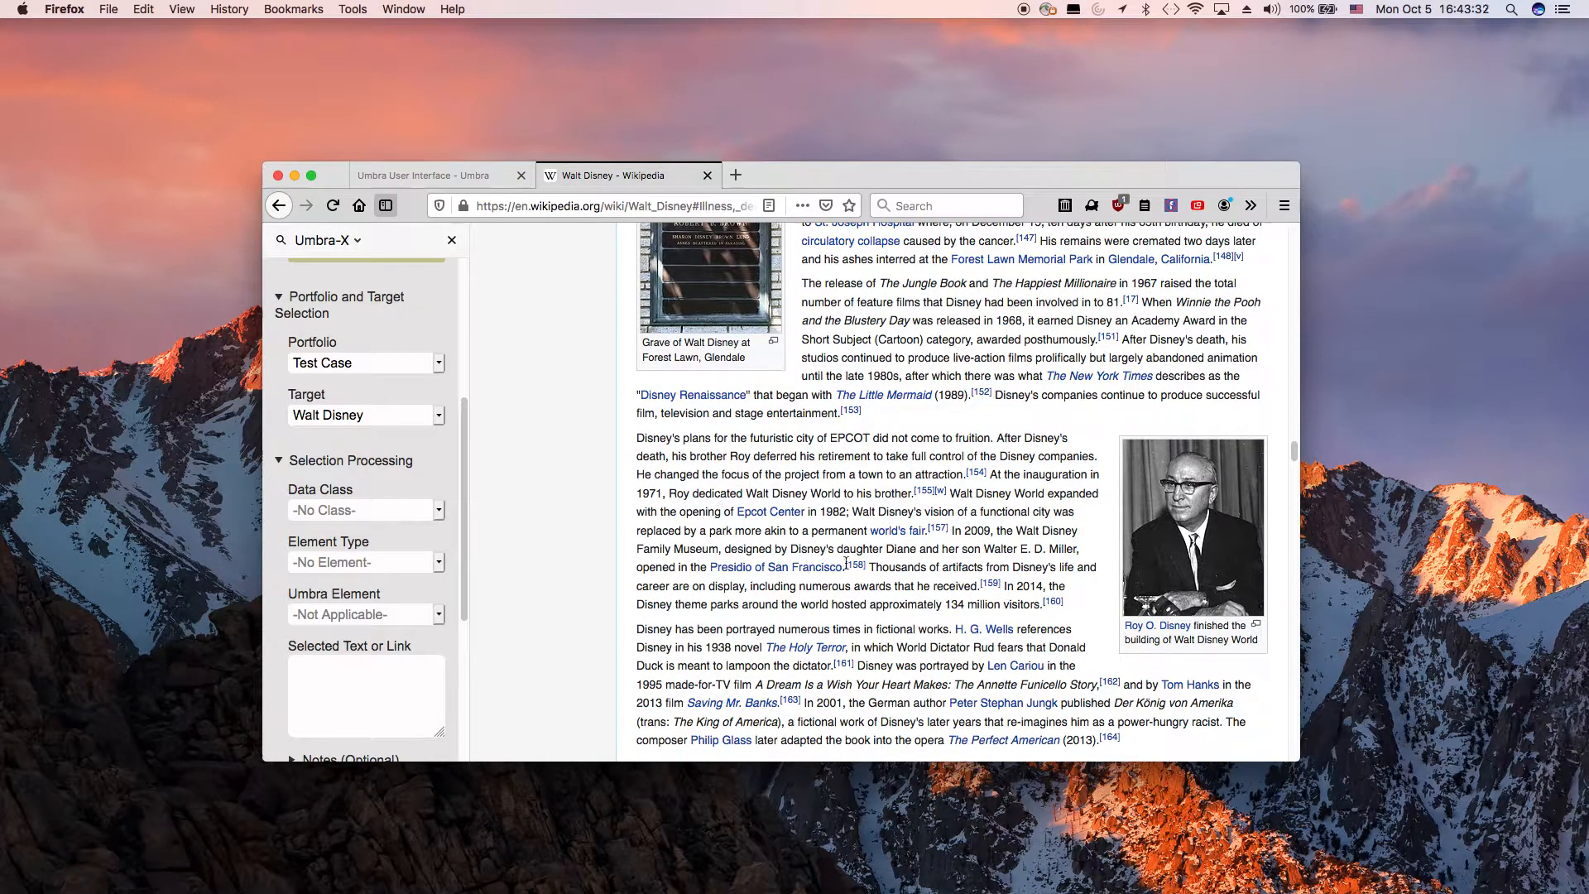
scroll(861, 533, "up", 6)
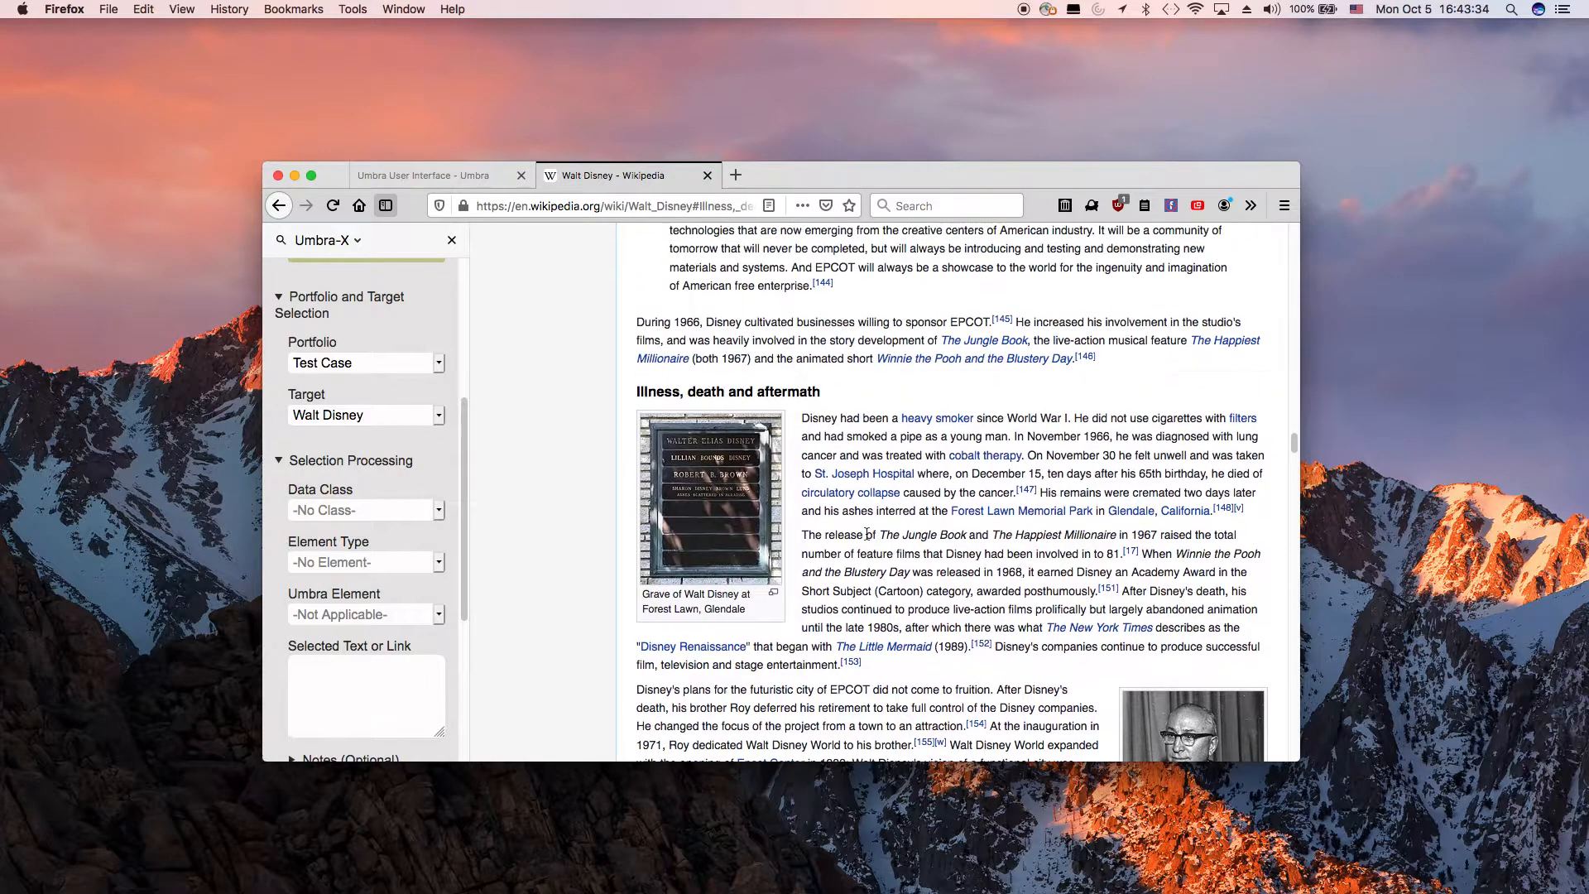
- Send the article text "to St. Joseph Hospital where, on December 15" to the Umbra-X OSInt Tool
mouse_move(1026, 490)
left_click_drag(800, 474, 1041, 474)
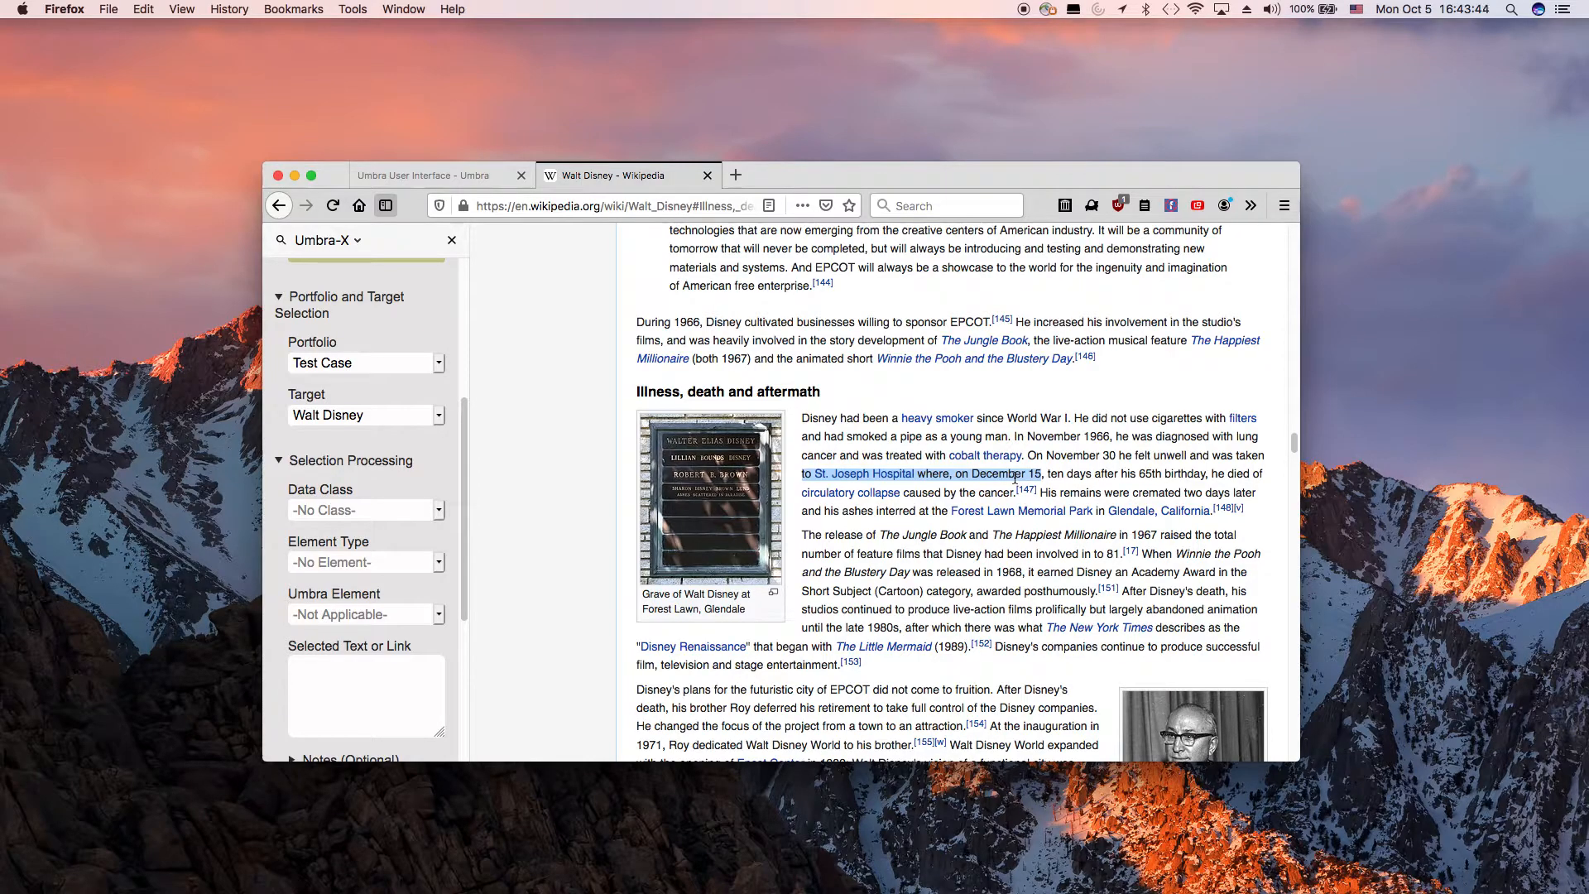
right_click(1015, 476)
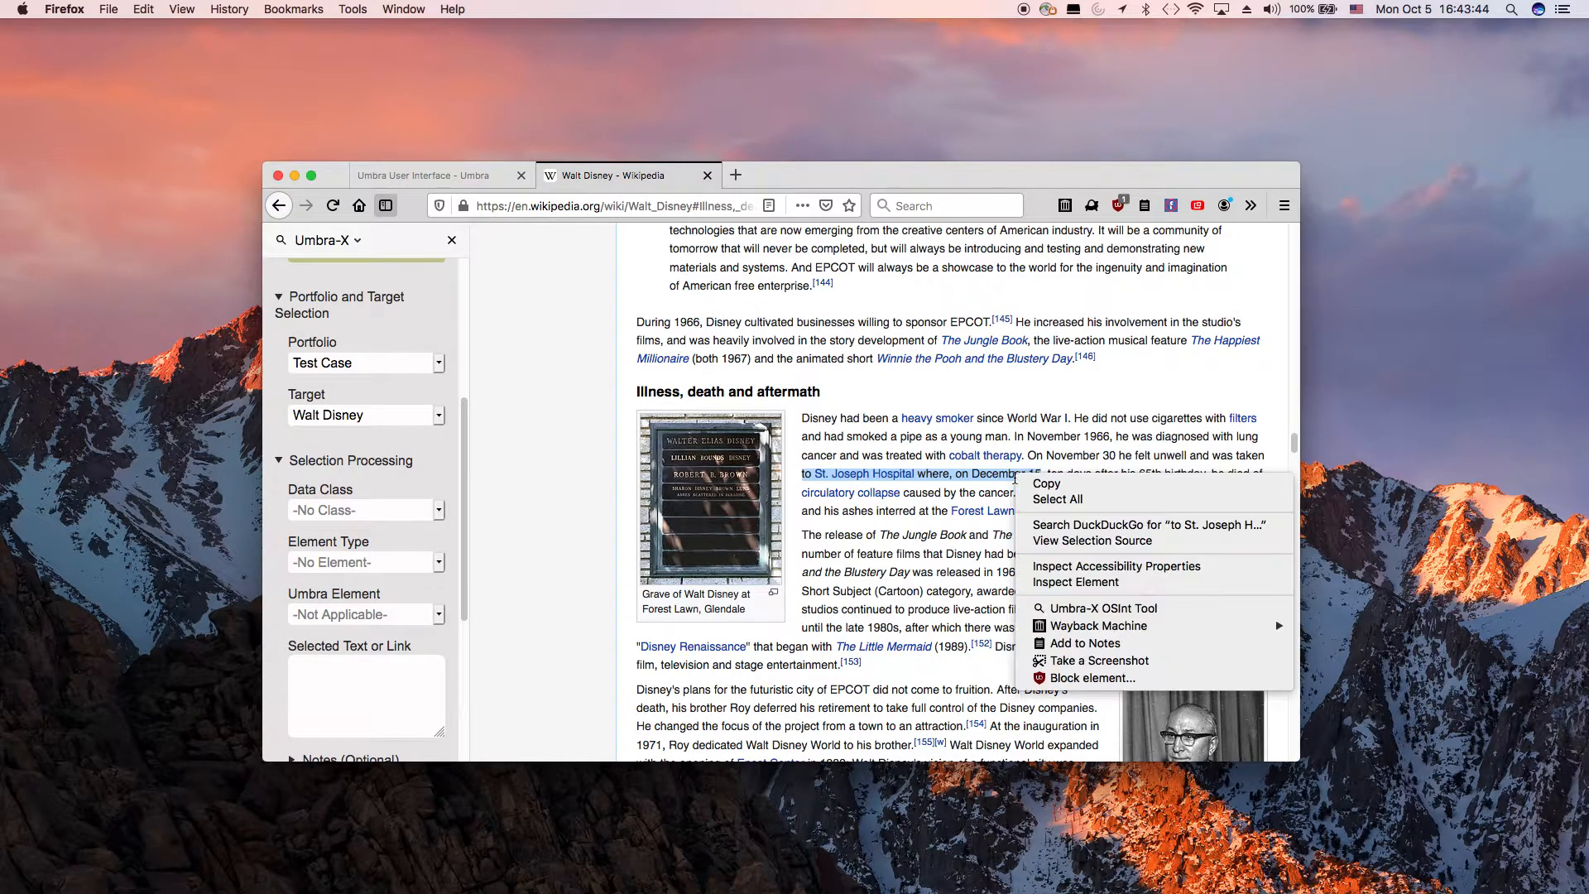
left_click(1079, 612)
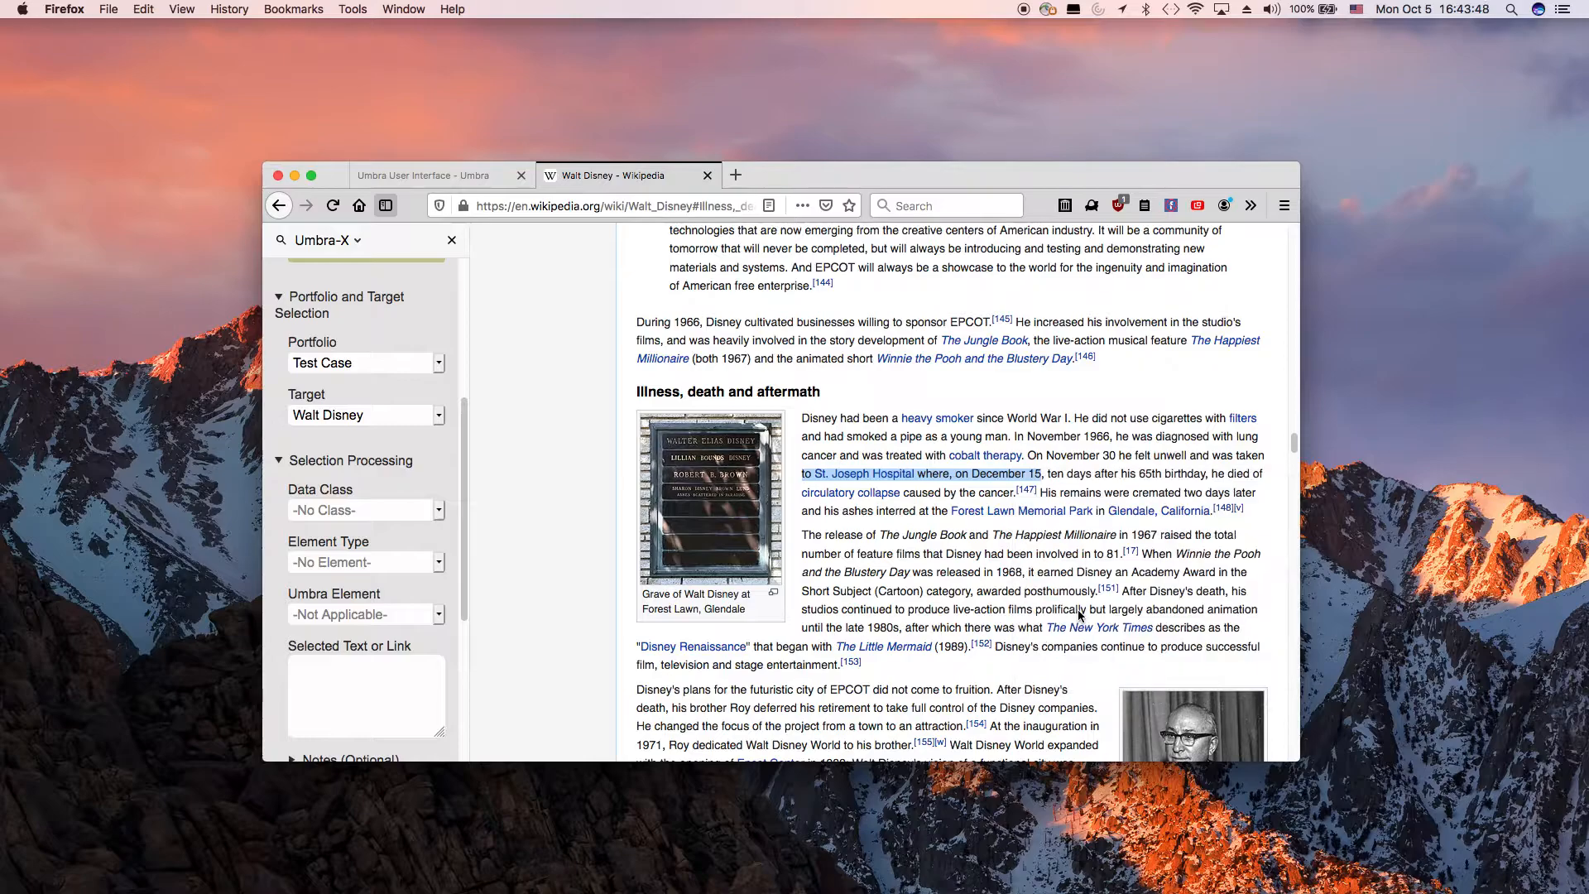
- Classify the captured text with the data class Location and the element type Notes
scroll(338, 539, "down", 3)
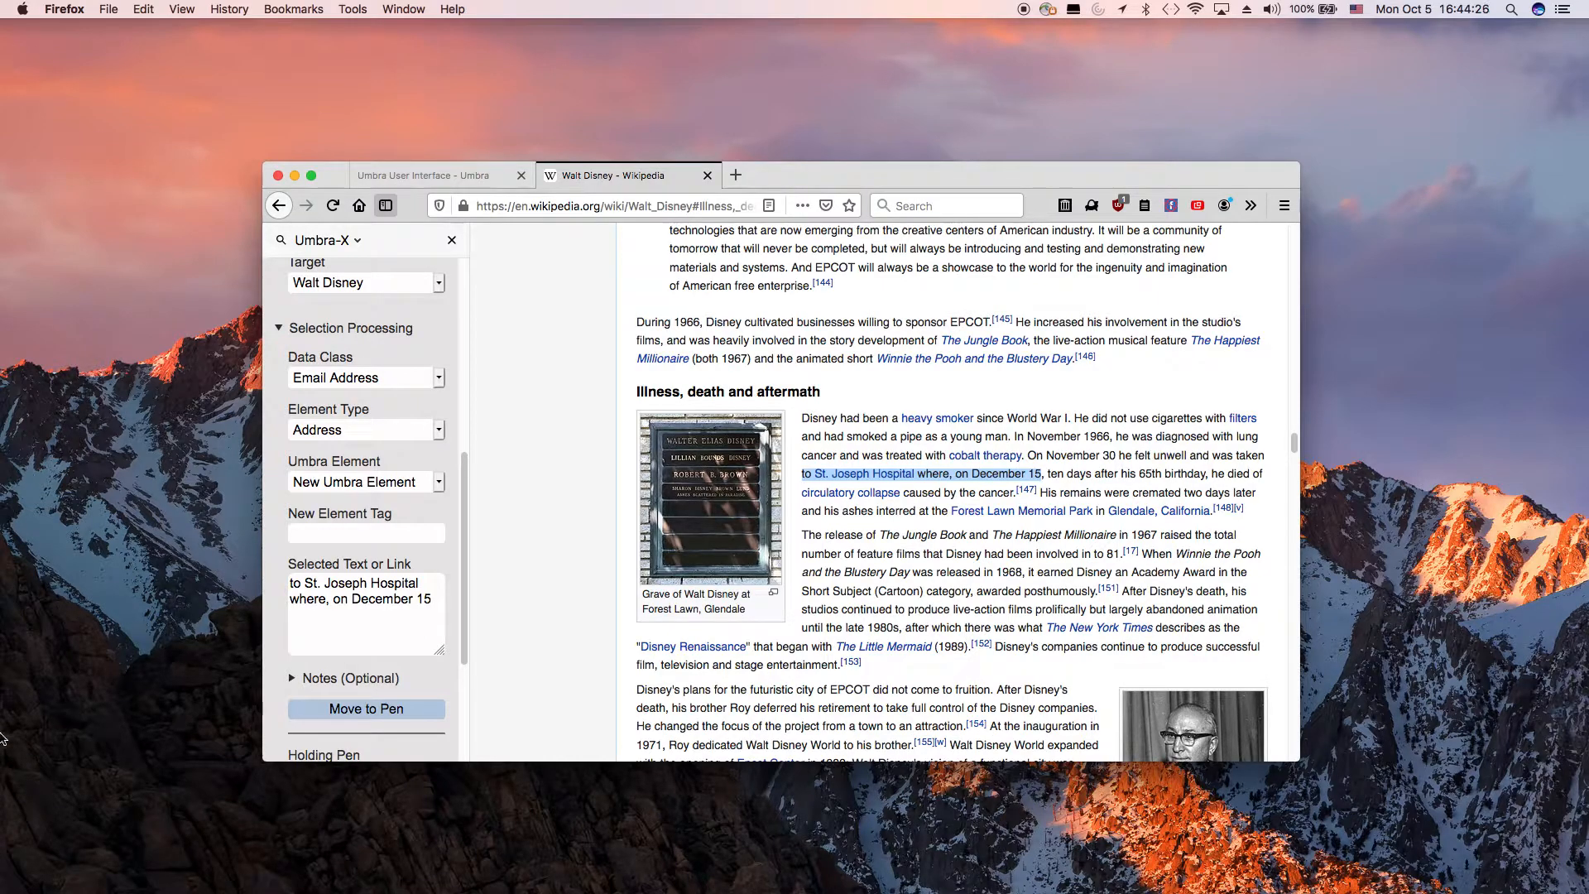
left_click(391, 378)
left_click(391, 377)
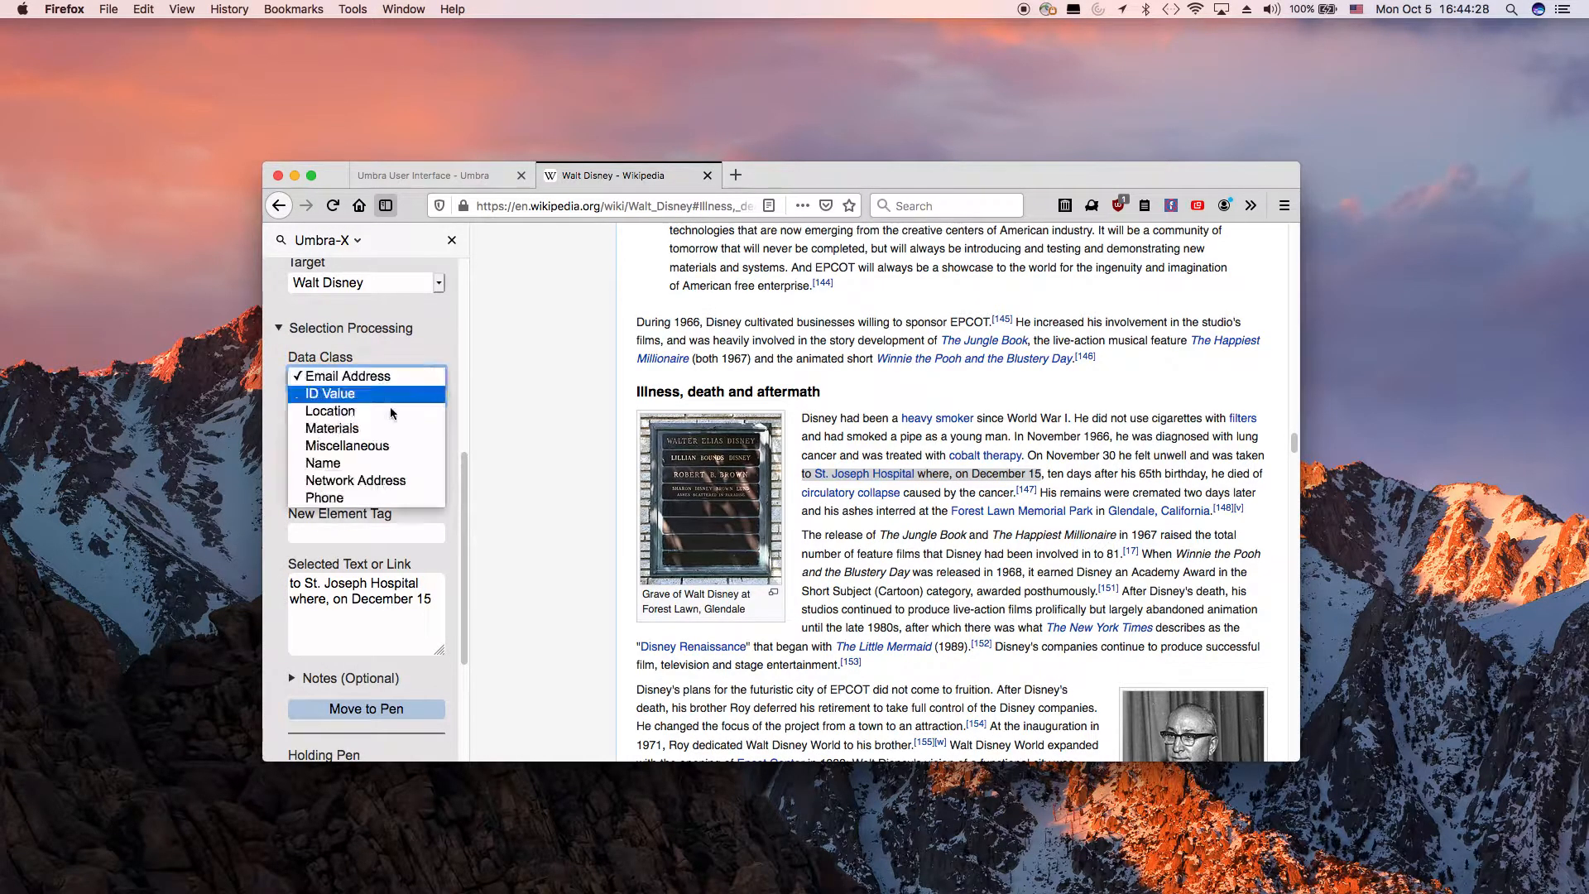
left_click(356, 412)
left_click(366, 429)
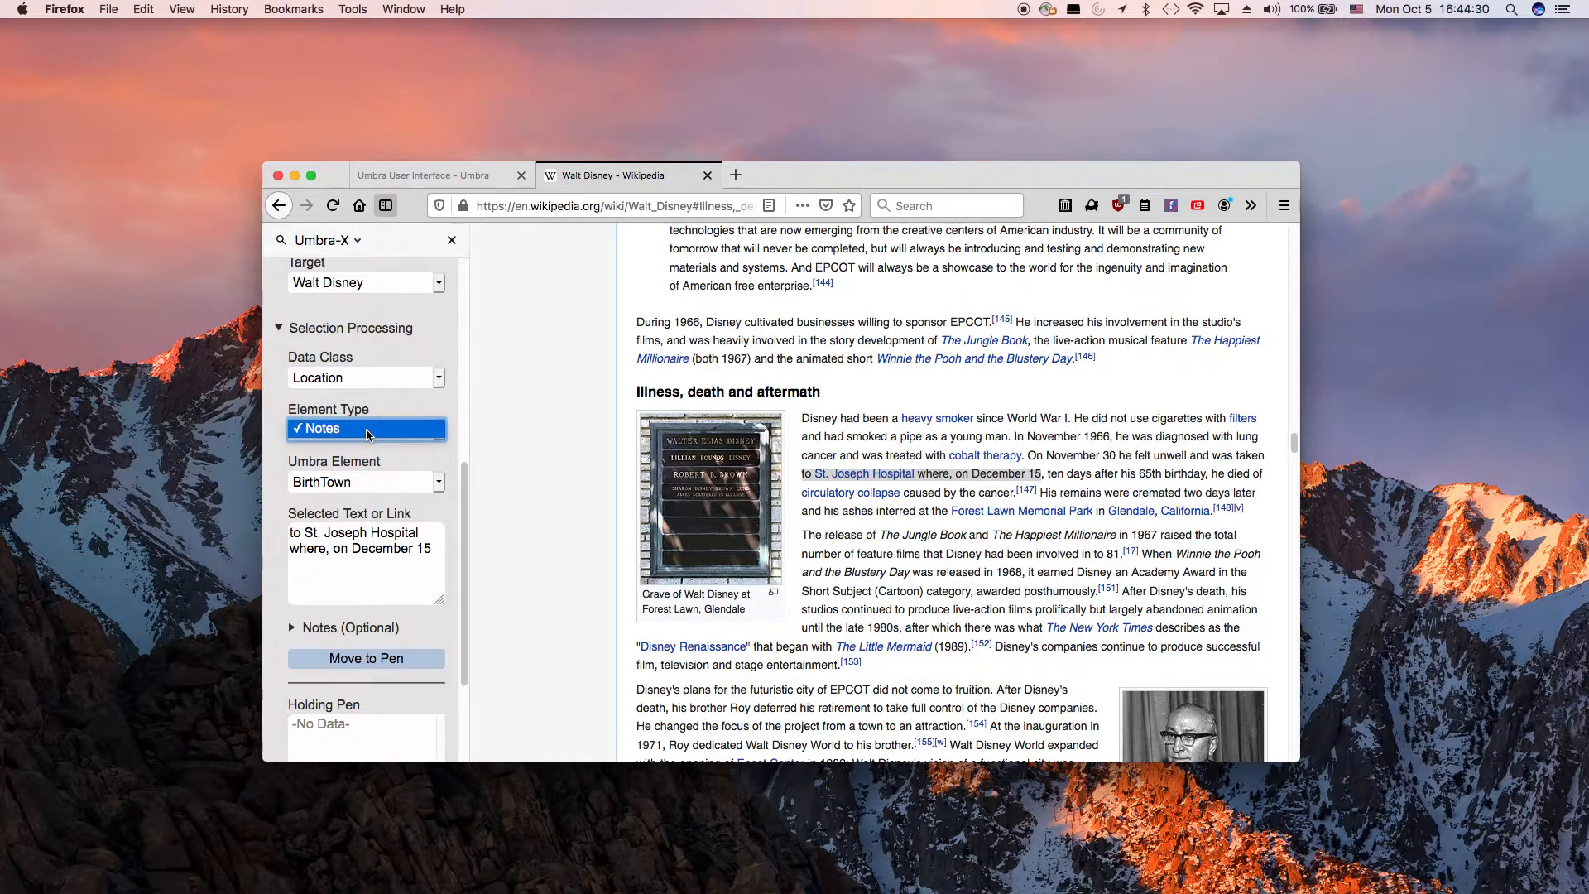
left_click(374, 432)
- Set the Umbra Element to New Umbra Element and enter "Site" as its new element tag
left_click(372, 478)
left_click(370, 476)
left_click(369, 474)
left_click(365, 481)
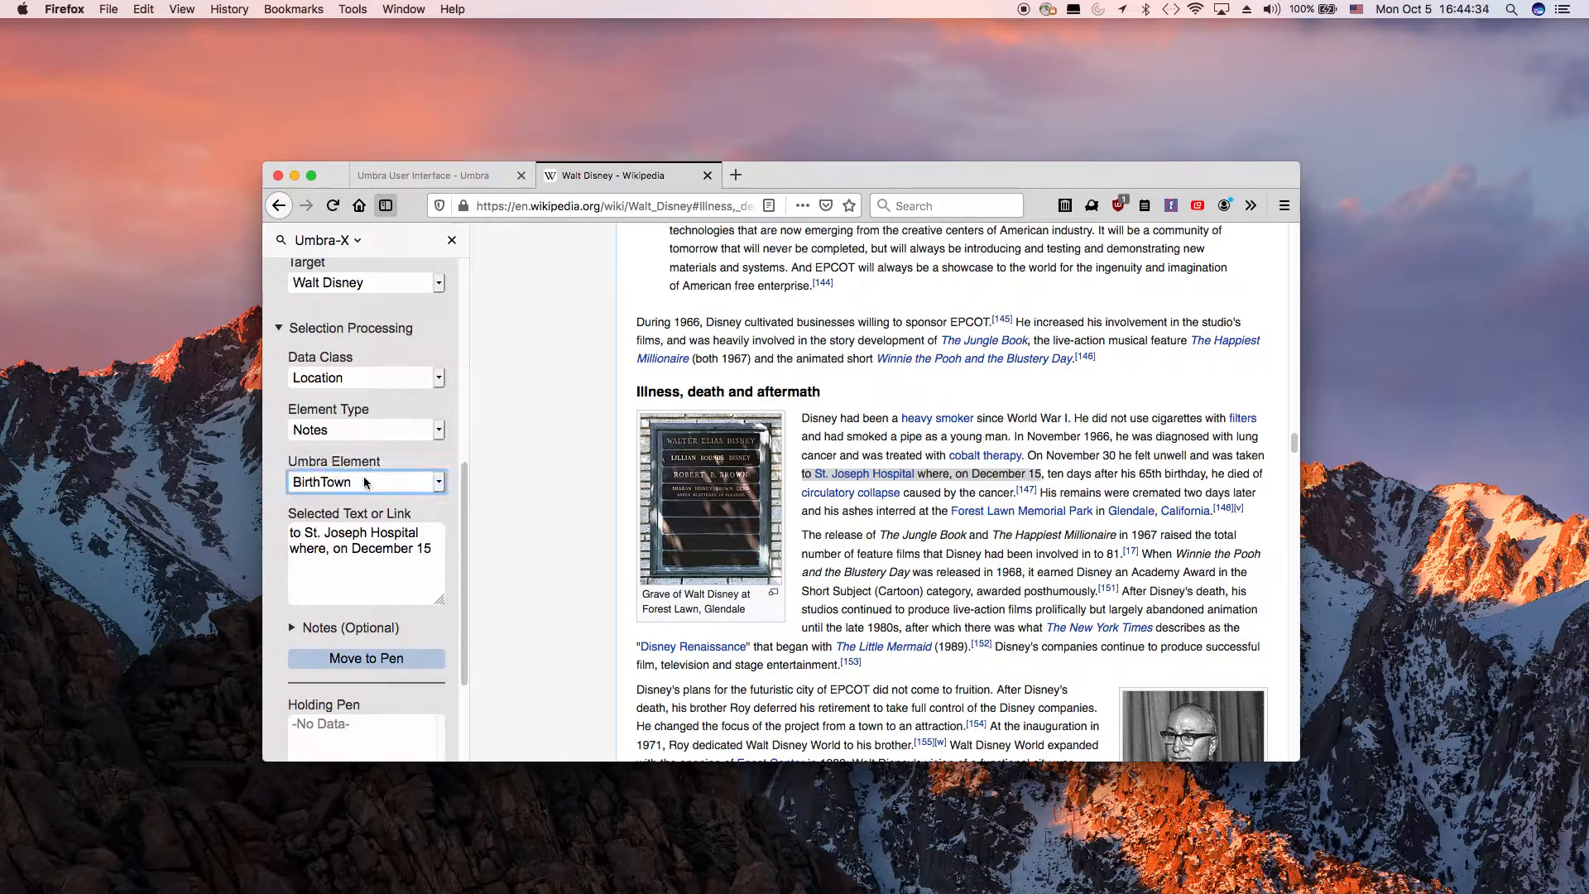
left_click(386, 473)
left_click(383, 468)
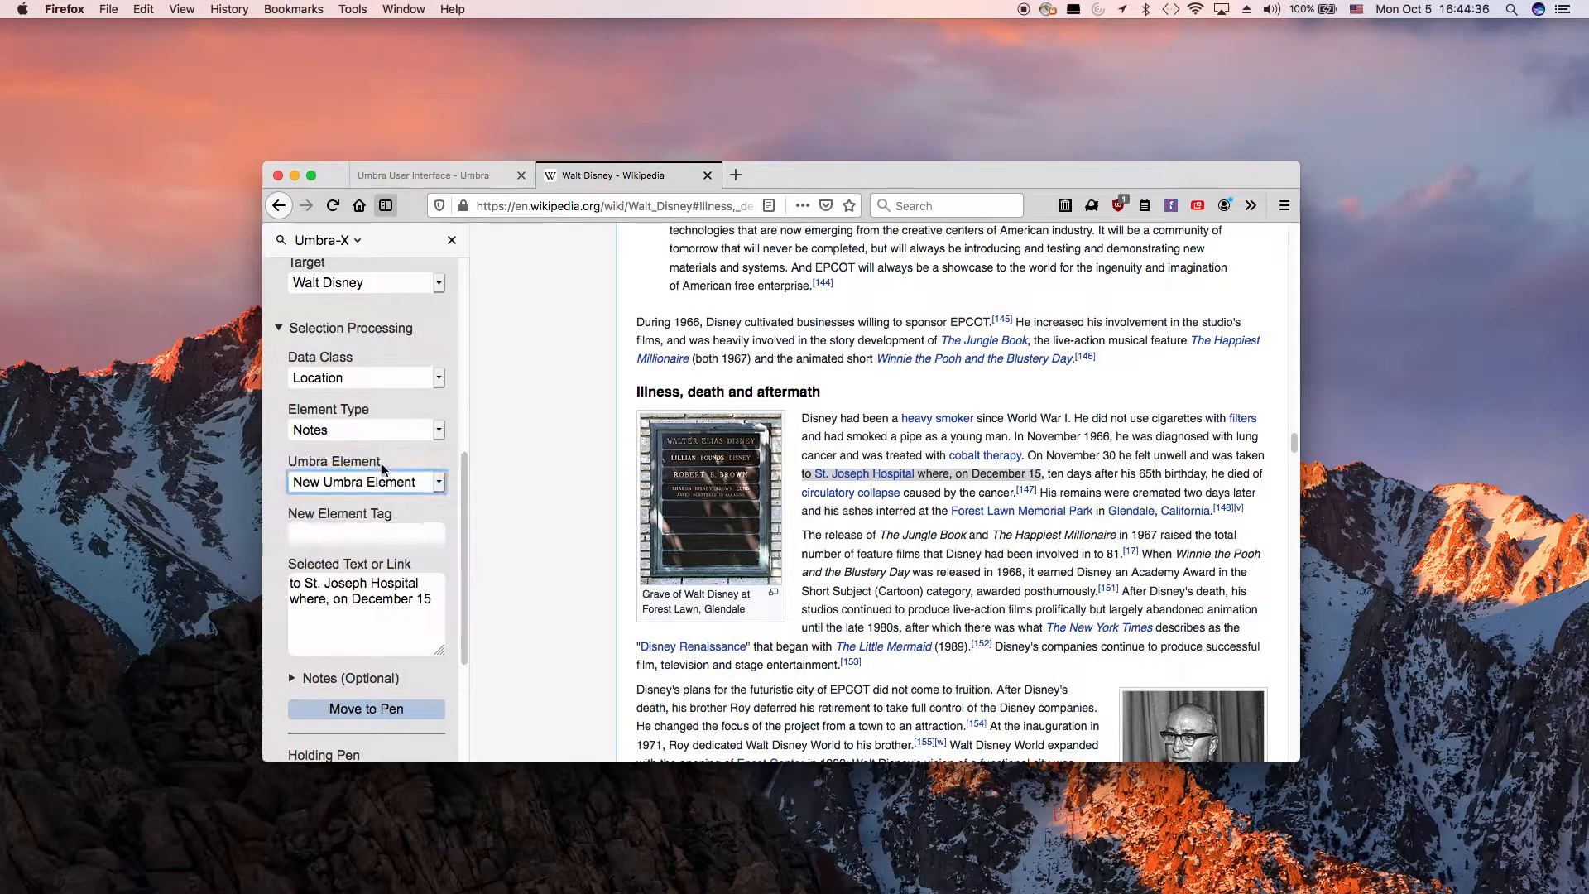
left_click(367, 529)
type("Site")
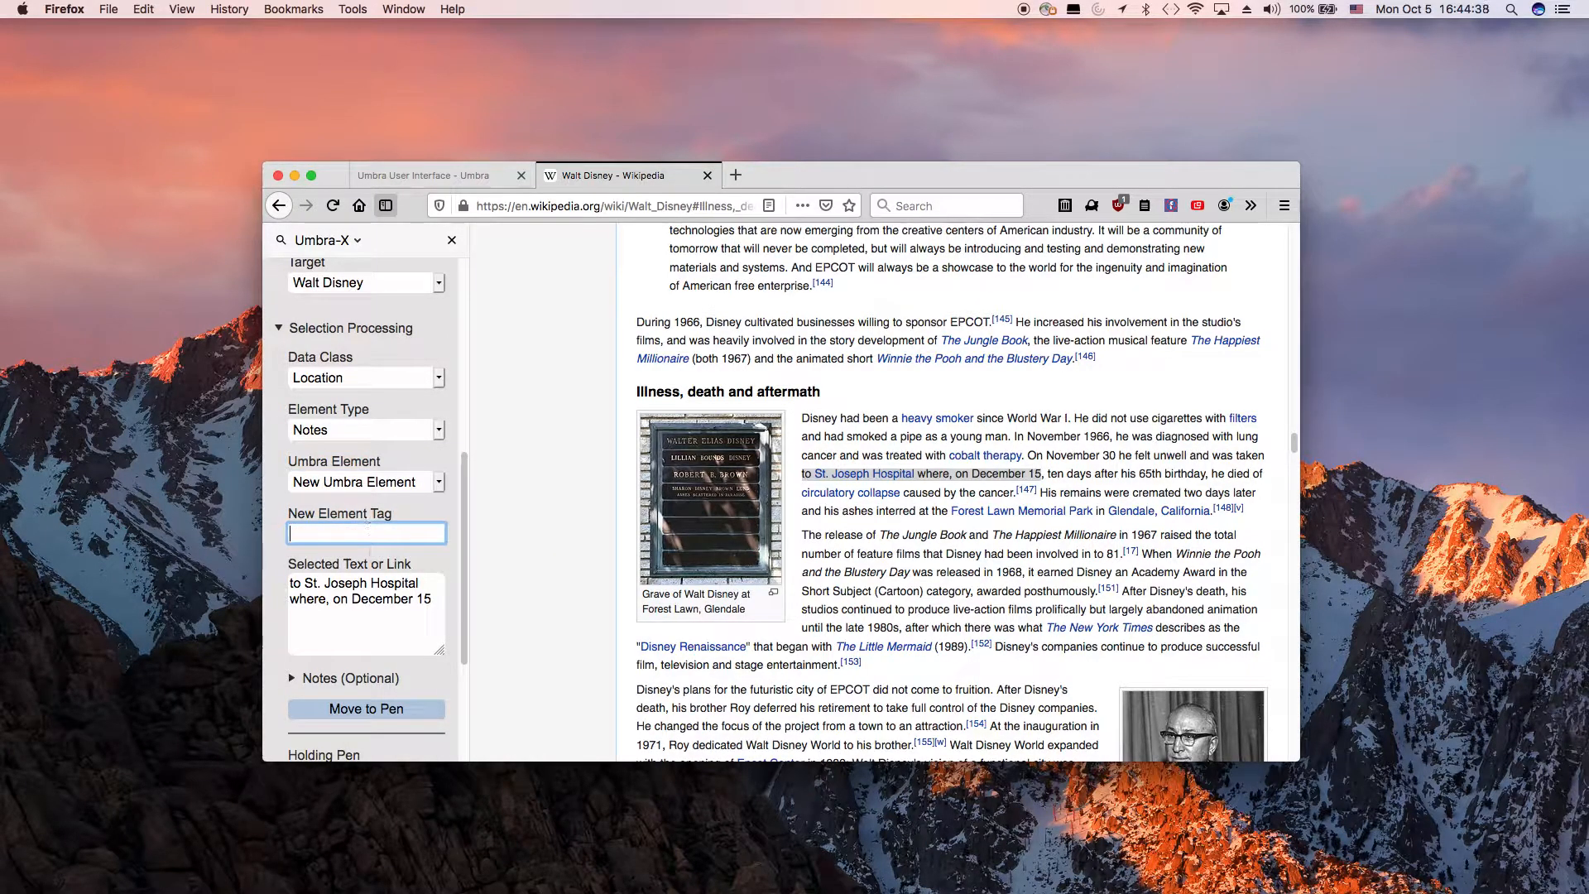
type(" od Death")
- Complete the new element tag for the captured hospital text as "Site of Death"
left_click(333, 533)
key("BackSpace")
type("f")
scroll(329, 634, "down", 2)
- Move the hospital text to the Holding Pen and update Umbra with it
left_click(323, 649)
scroll(331, 648, "down", 1)
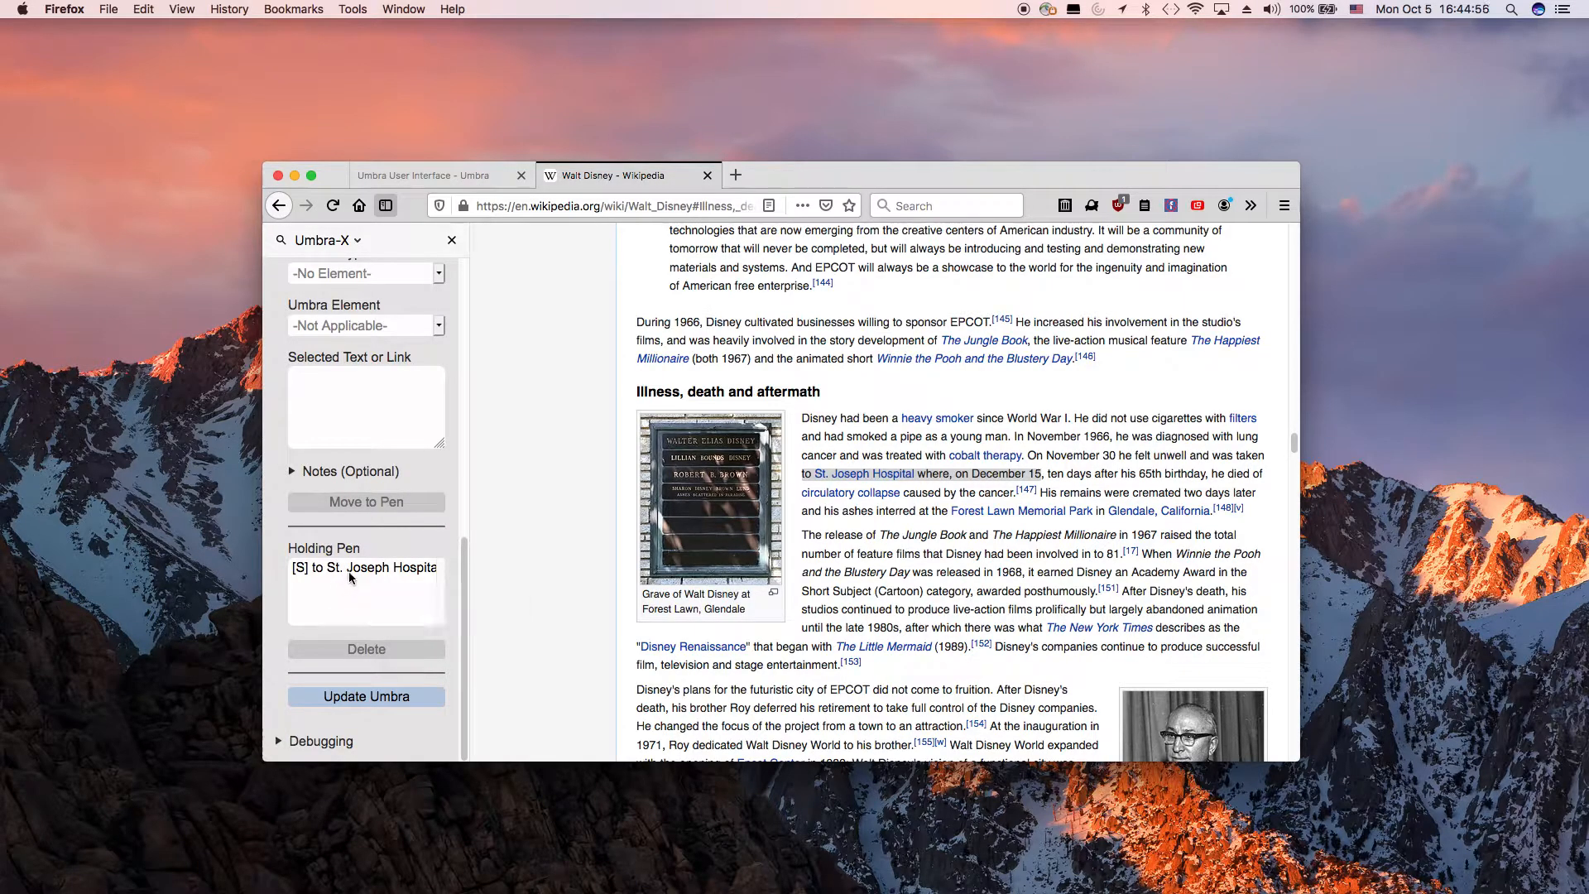
left_click(369, 608)
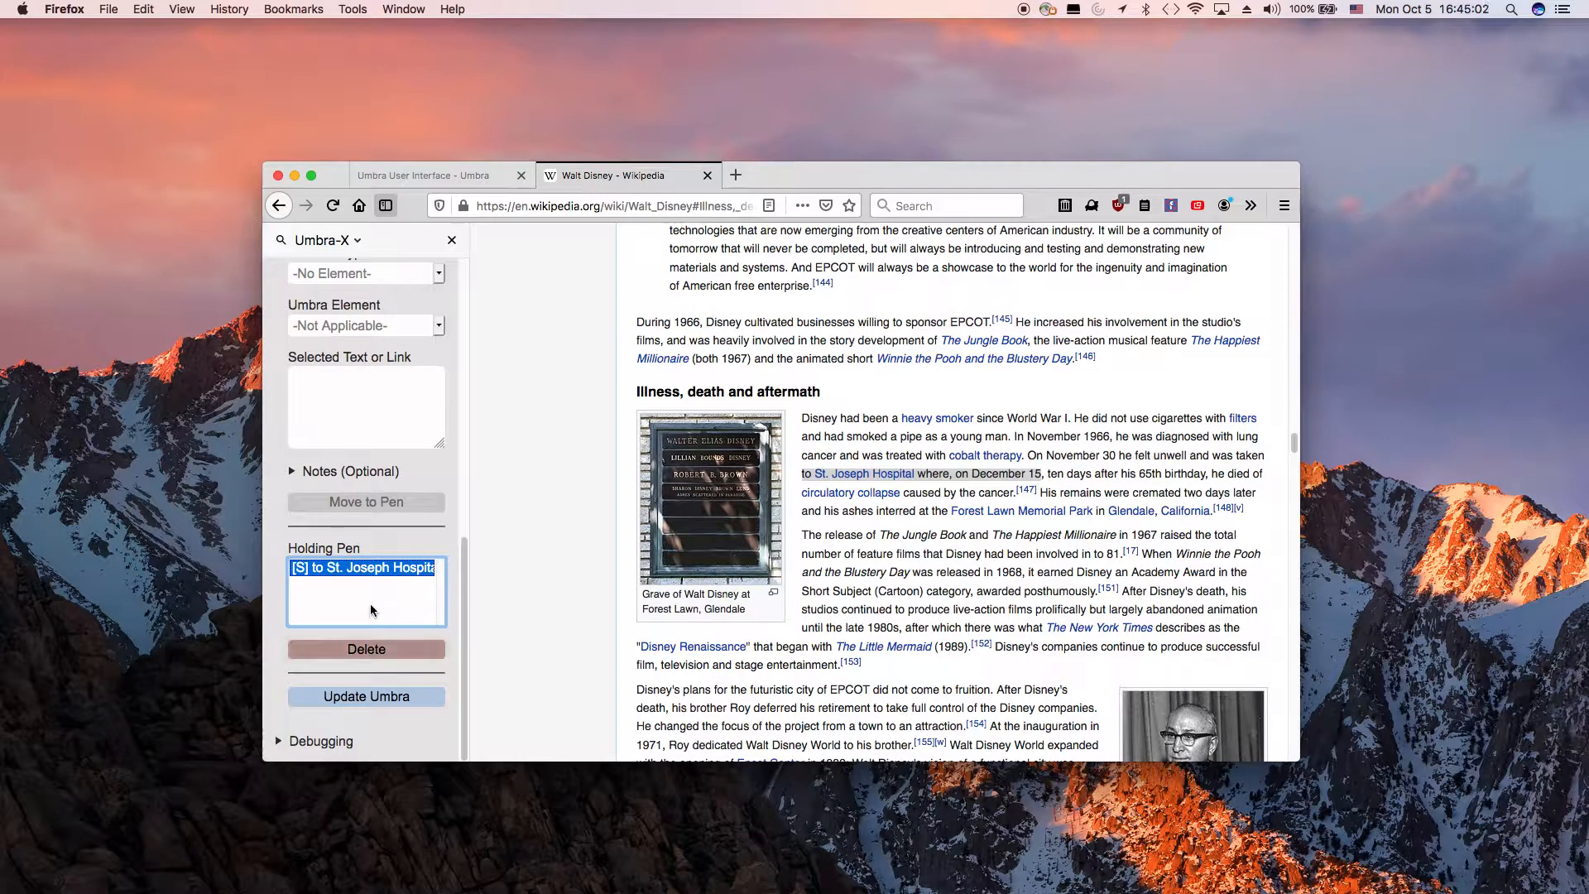
left_click(362, 696)
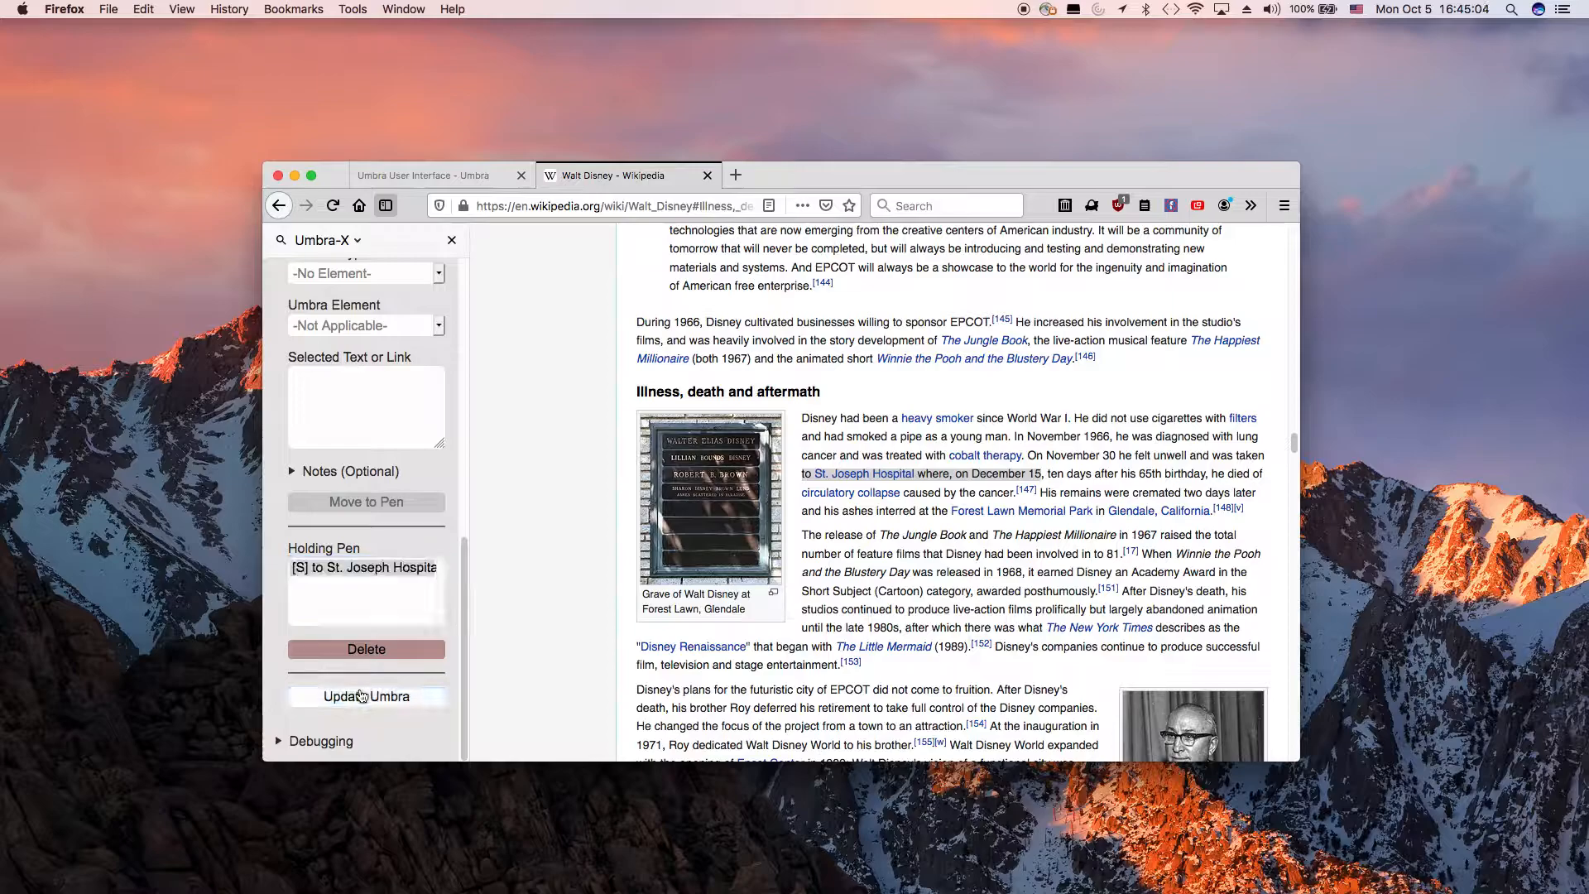
- Open the Walt Disney target in the Umbra web interface and collapse its Appearance section
left_click(439, 174)
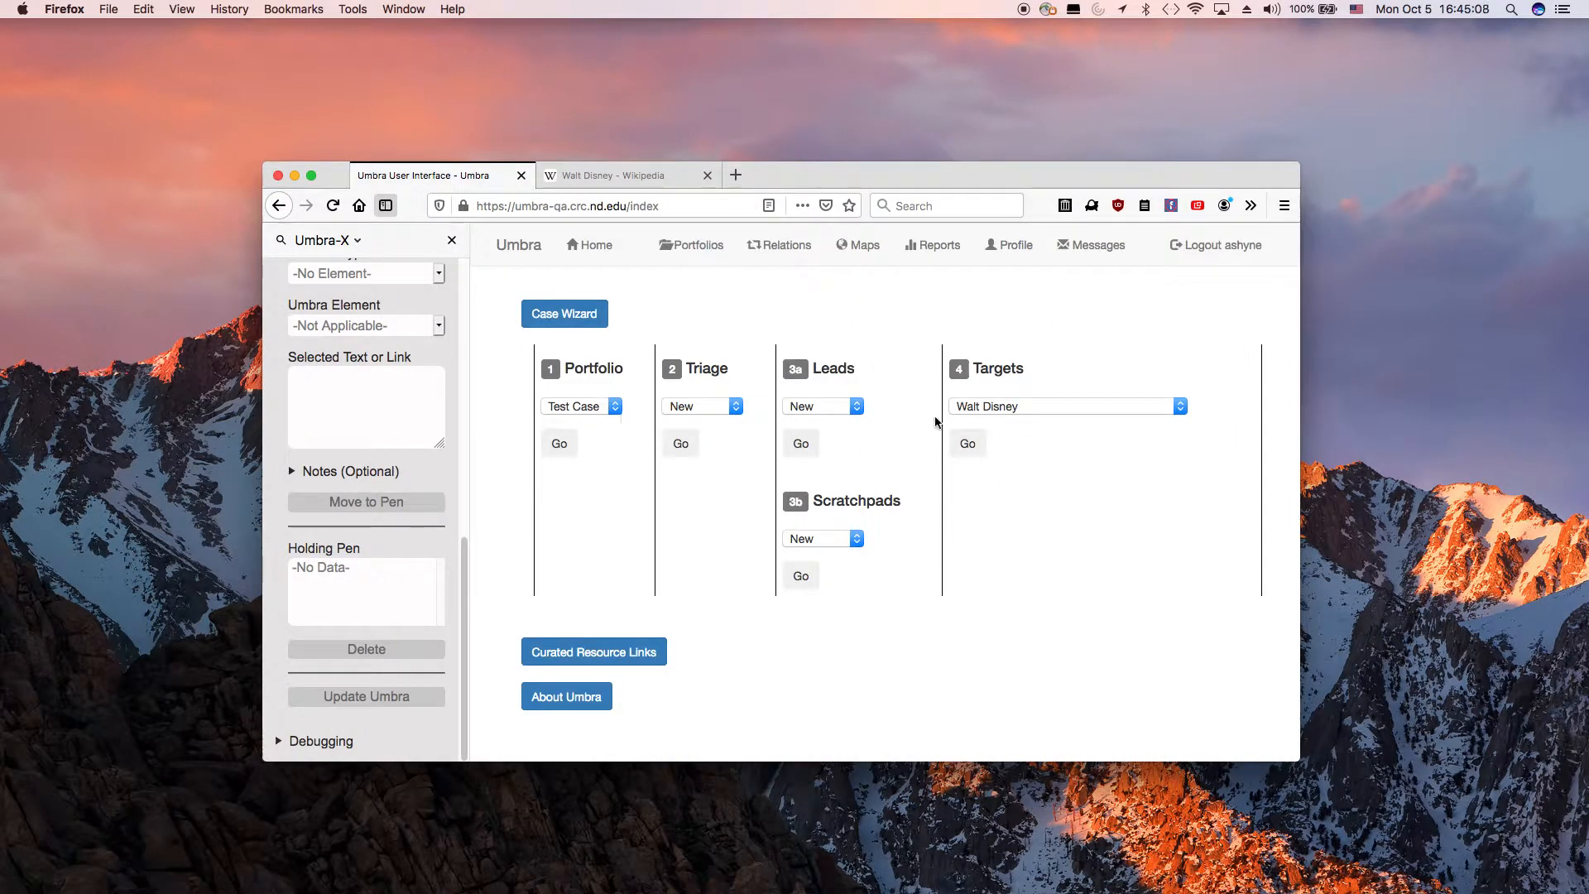
left_click(960, 506)
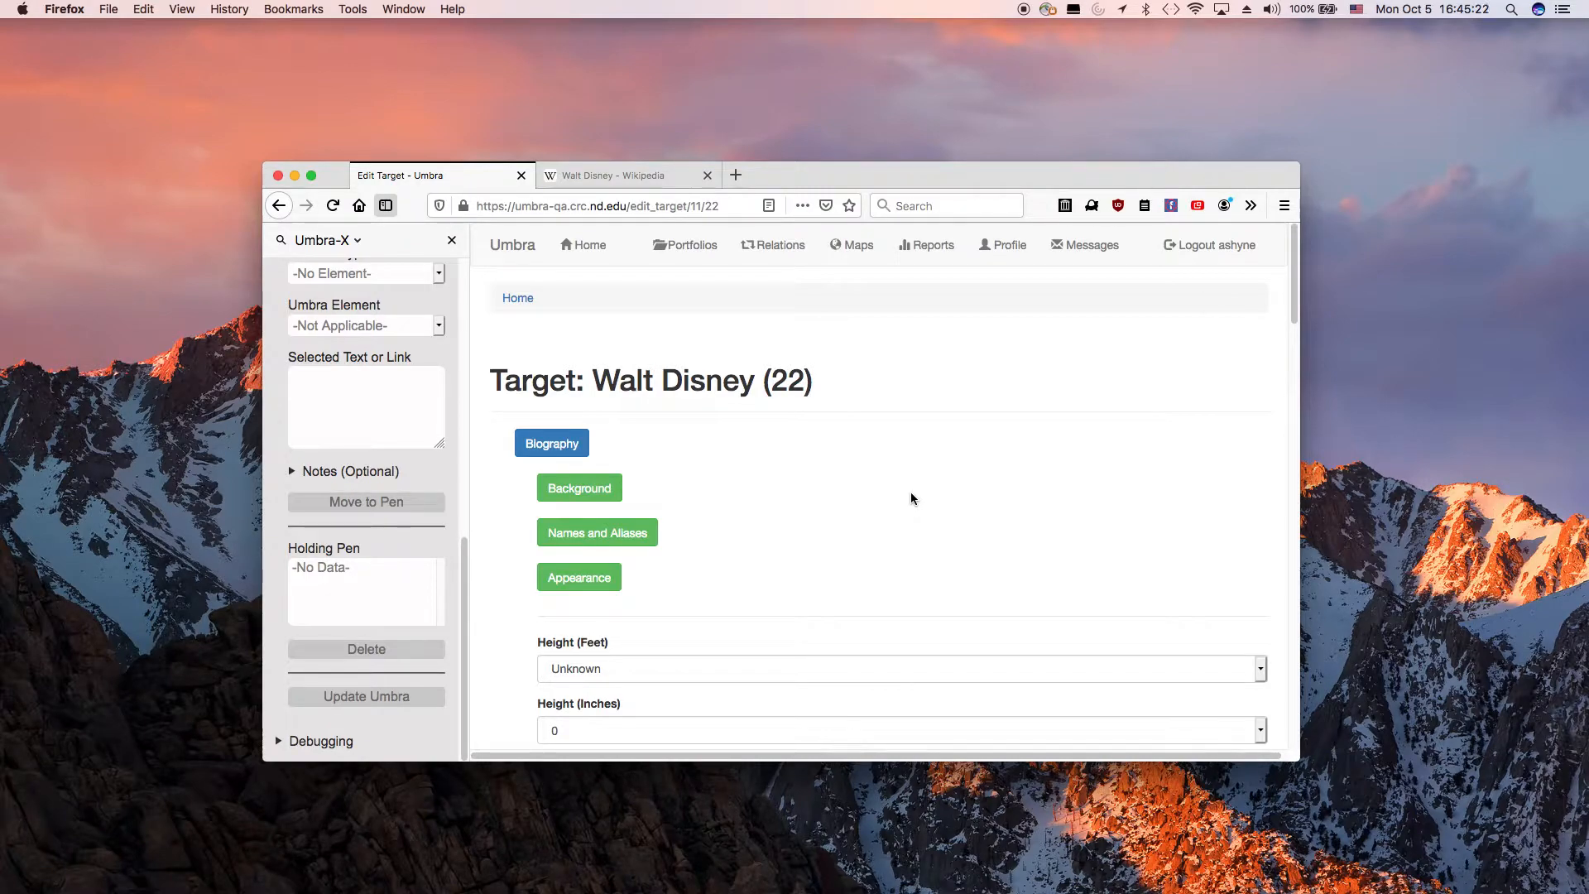
left_click(584, 578)
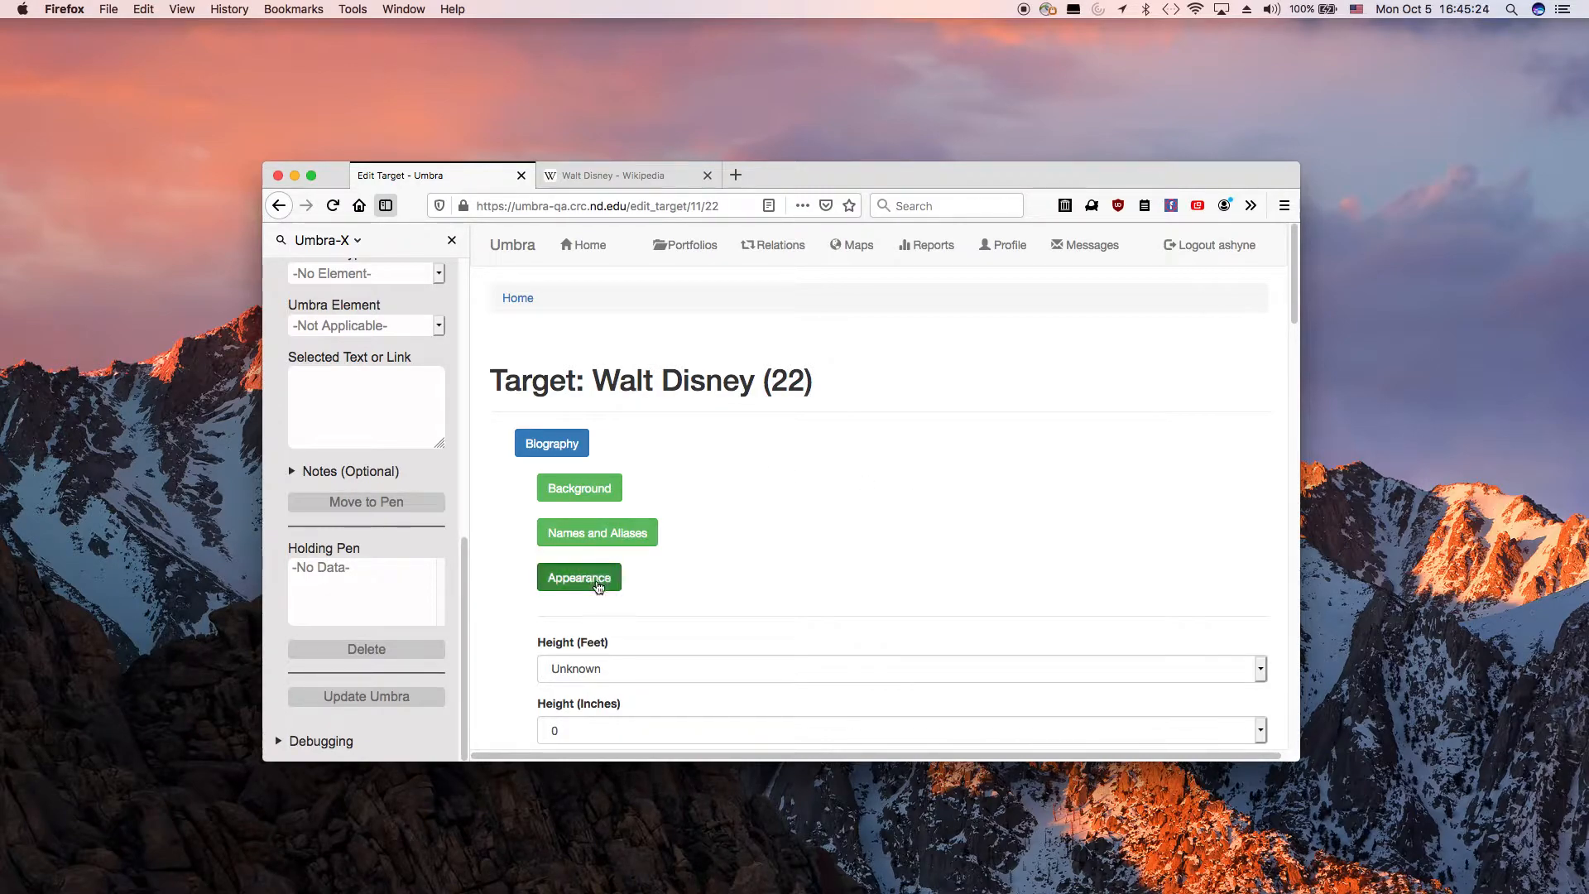
scroll(639, 561, "down", 1)
scroll(639, 562, "down", 5)
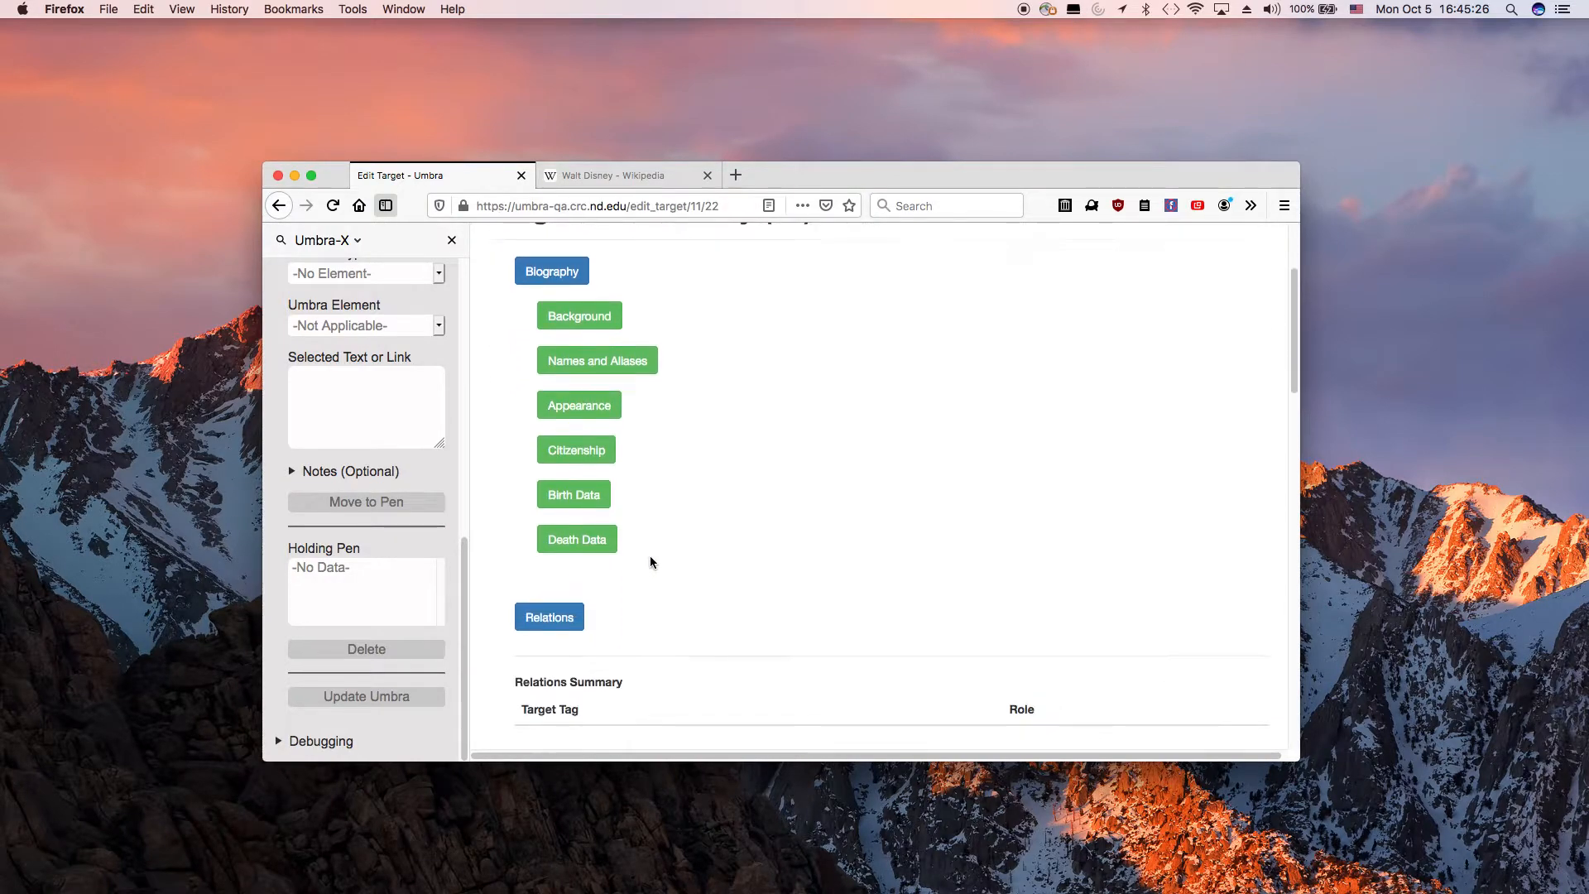
- Open the Site of Death location from the target's Locations and read its Notes under Miscellaneous
left_click(575, 372)
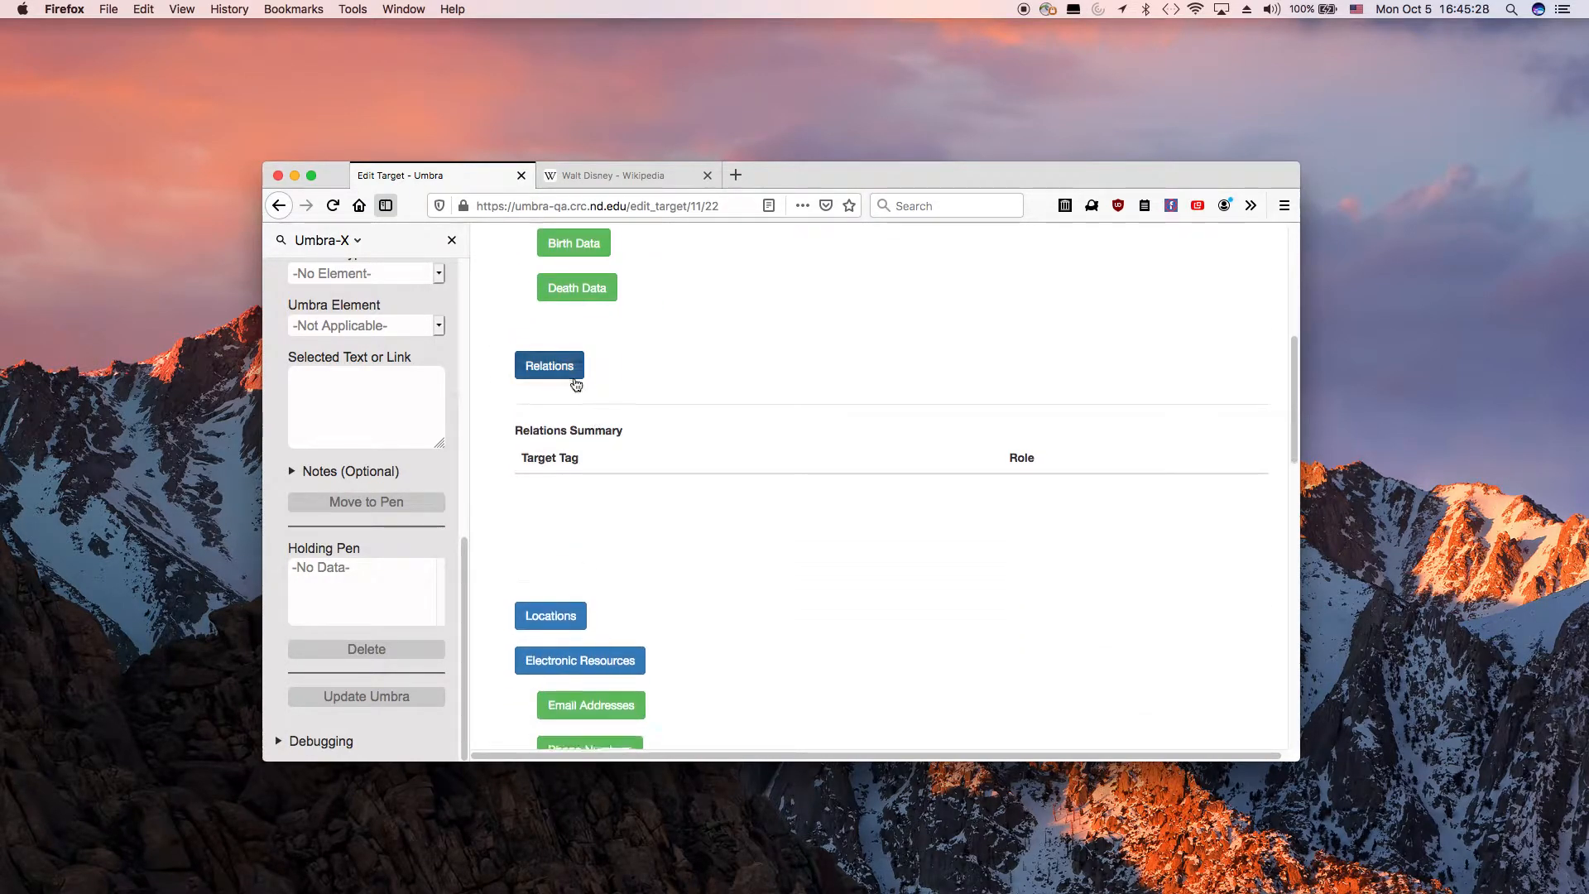
left_click(550, 412)
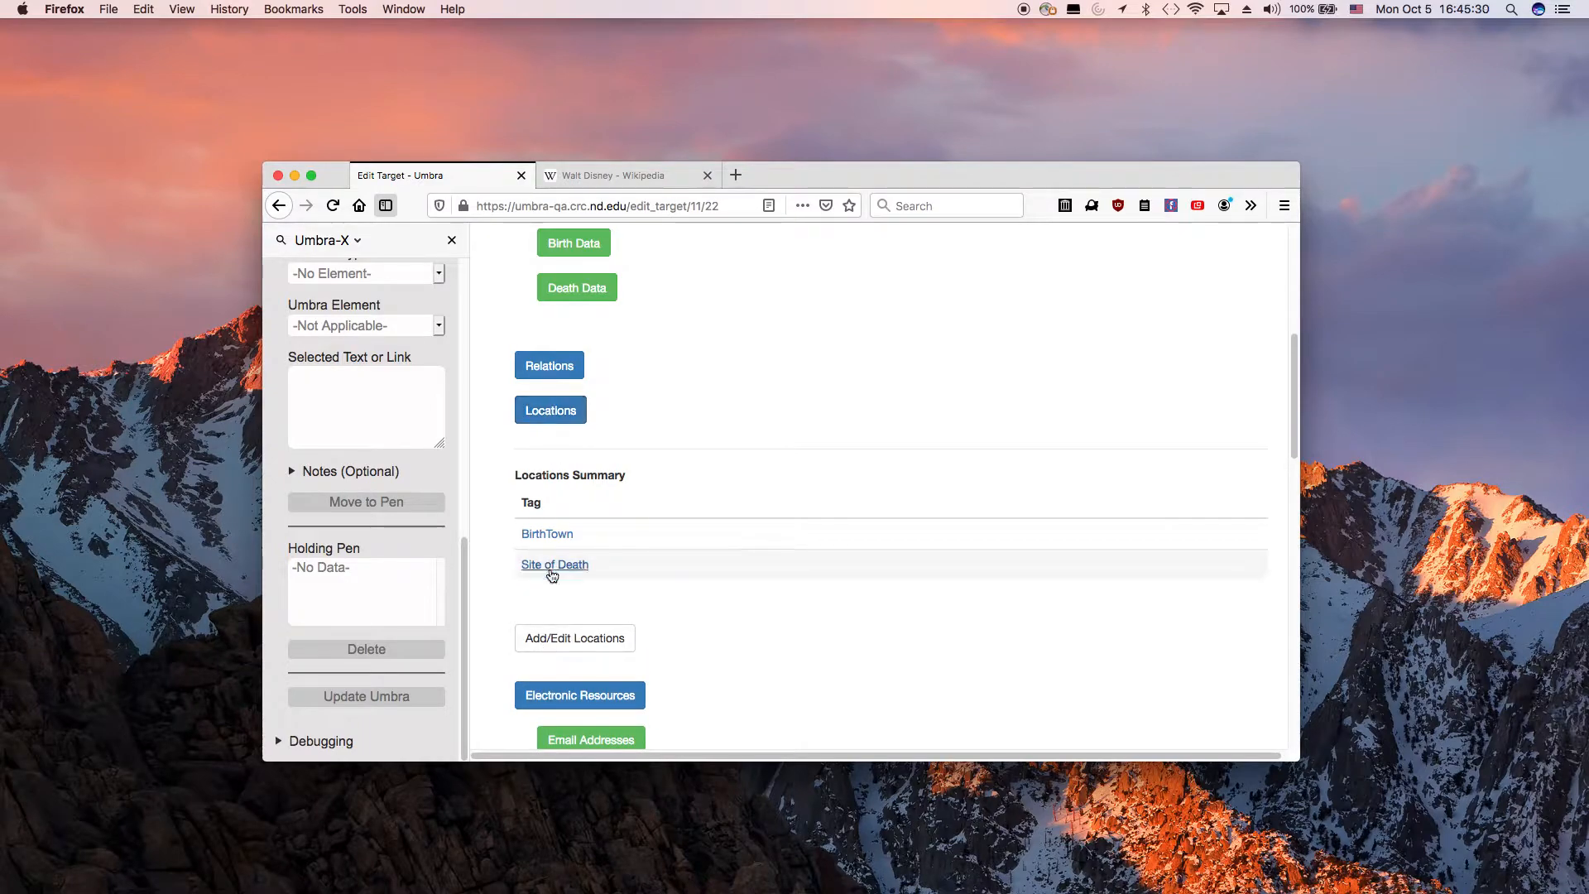
left_click(553, 566)
scroll(579, 606, "down", 2)
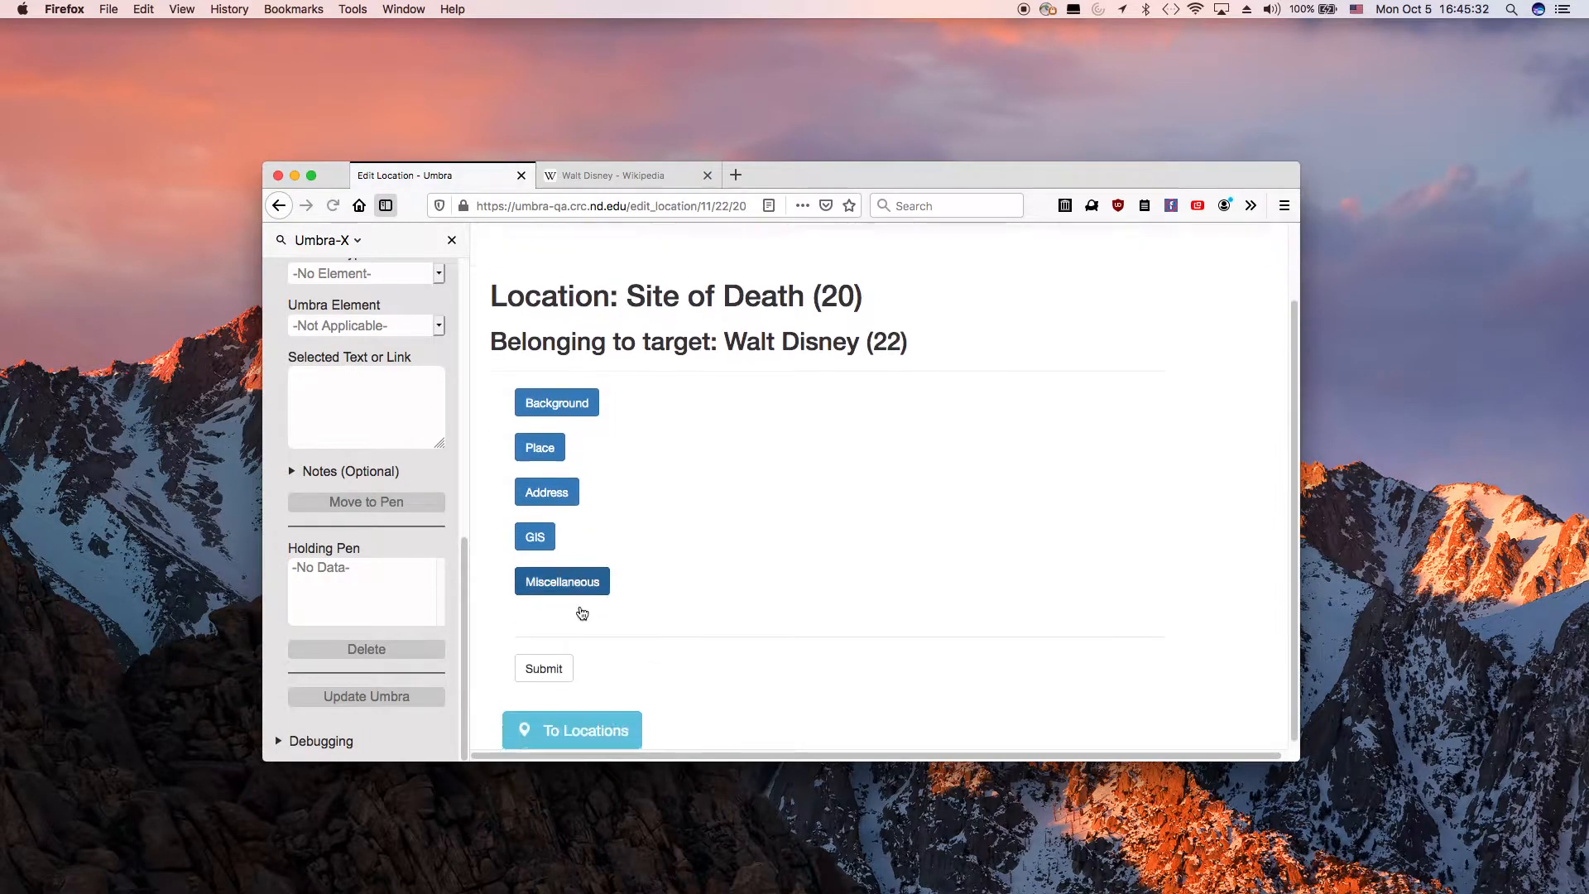
left_click(581, 574)
scroll(619, 583, "down", 3)
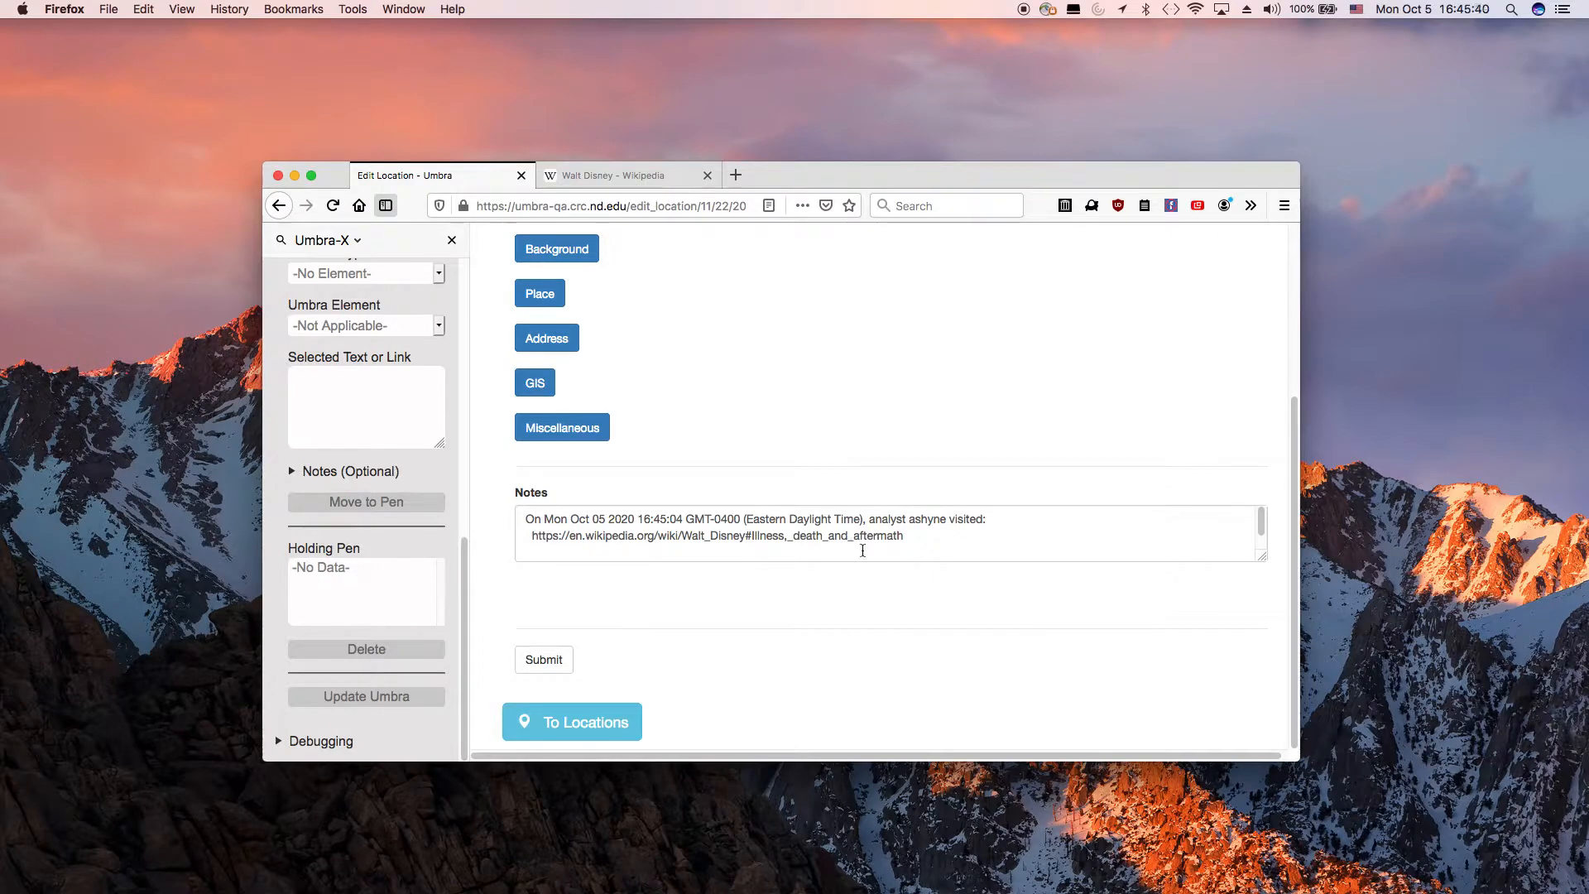
scroll(820, 544, "down", 5)
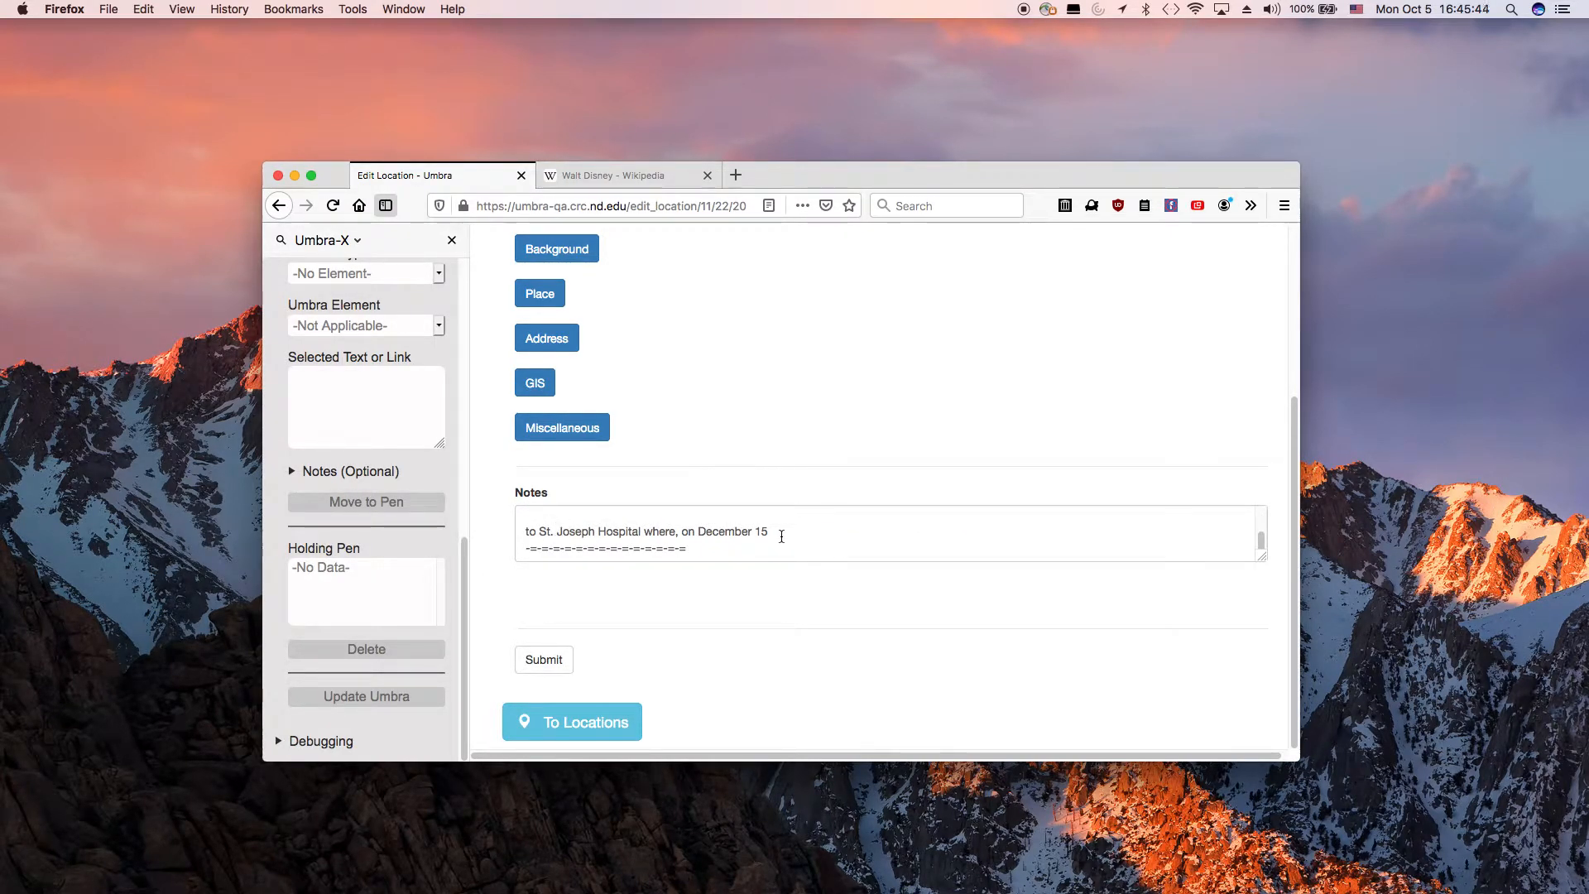
- Return to the Walt Disney Wikipedia article and open the grave photo's original image file
left_click(622, 165)
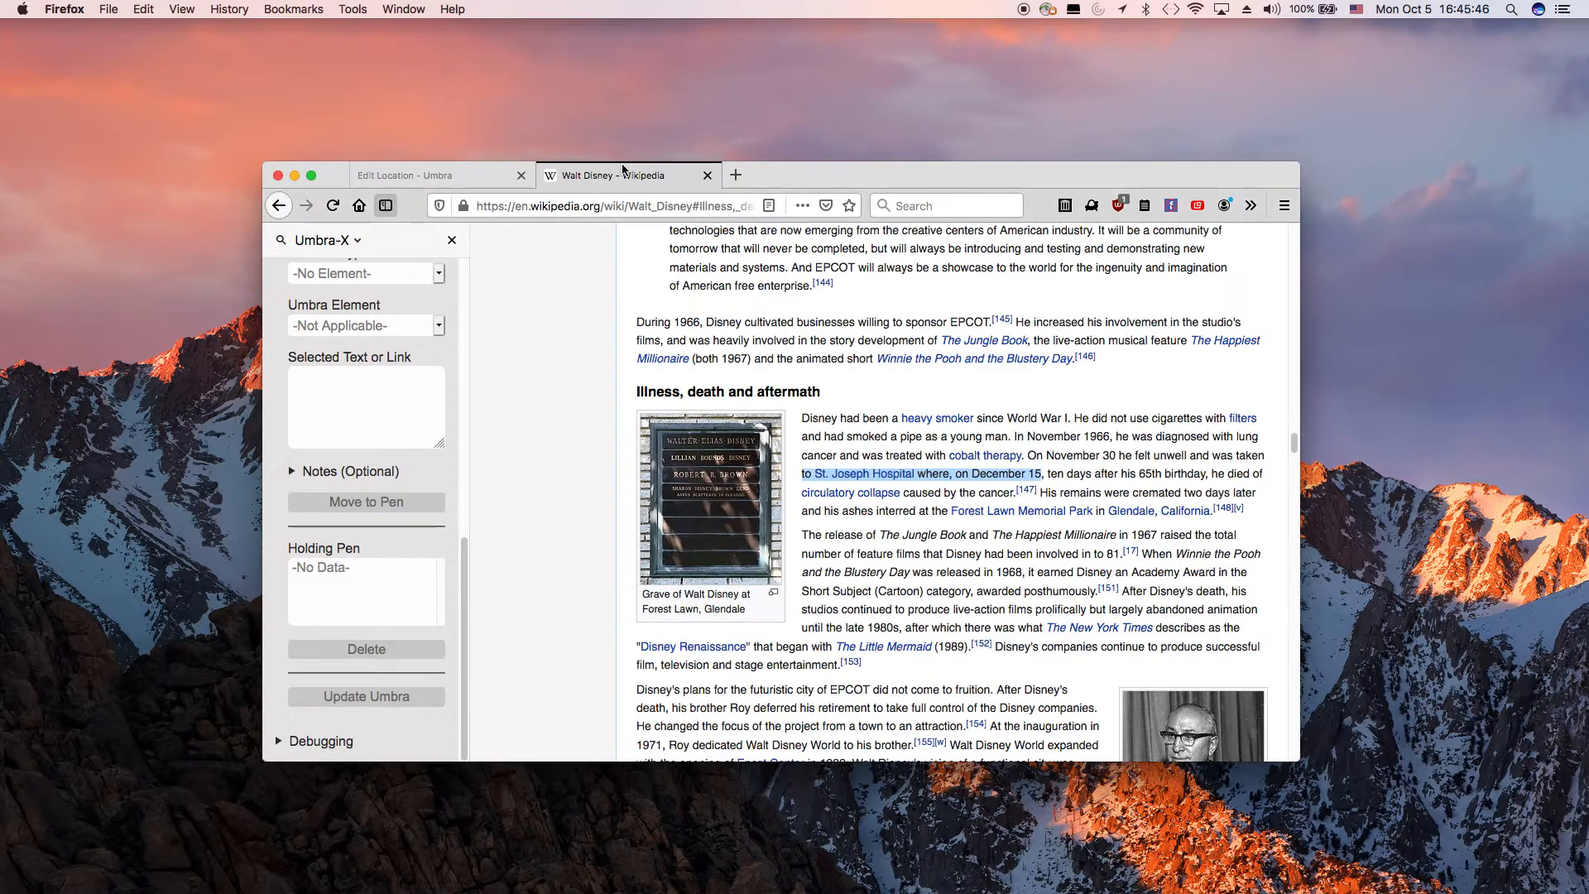
right_click(697, 481)
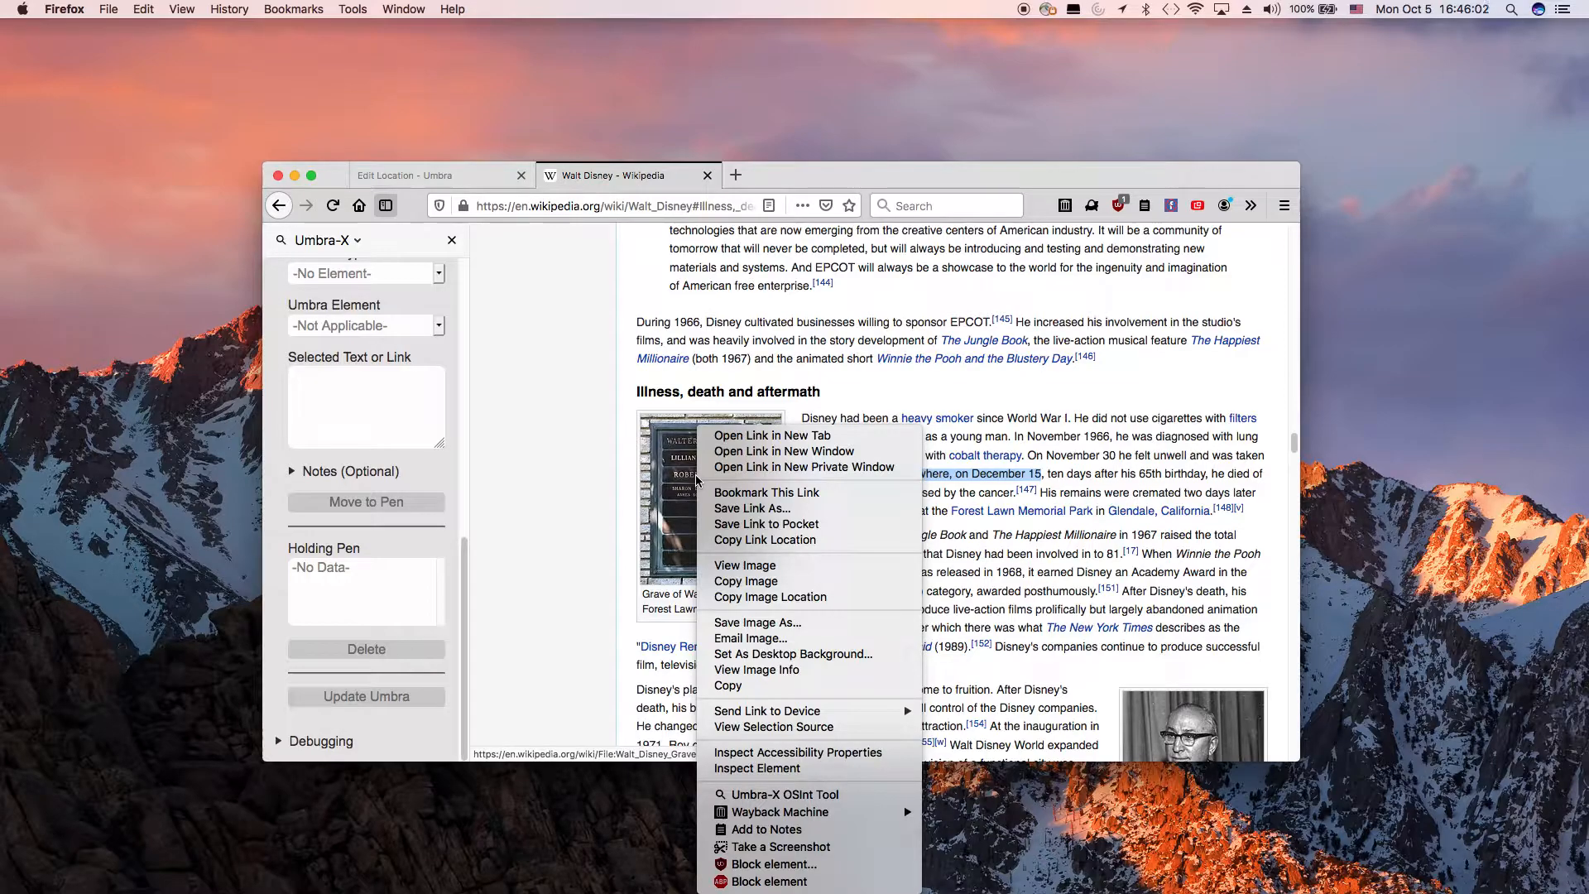
key("Escape")
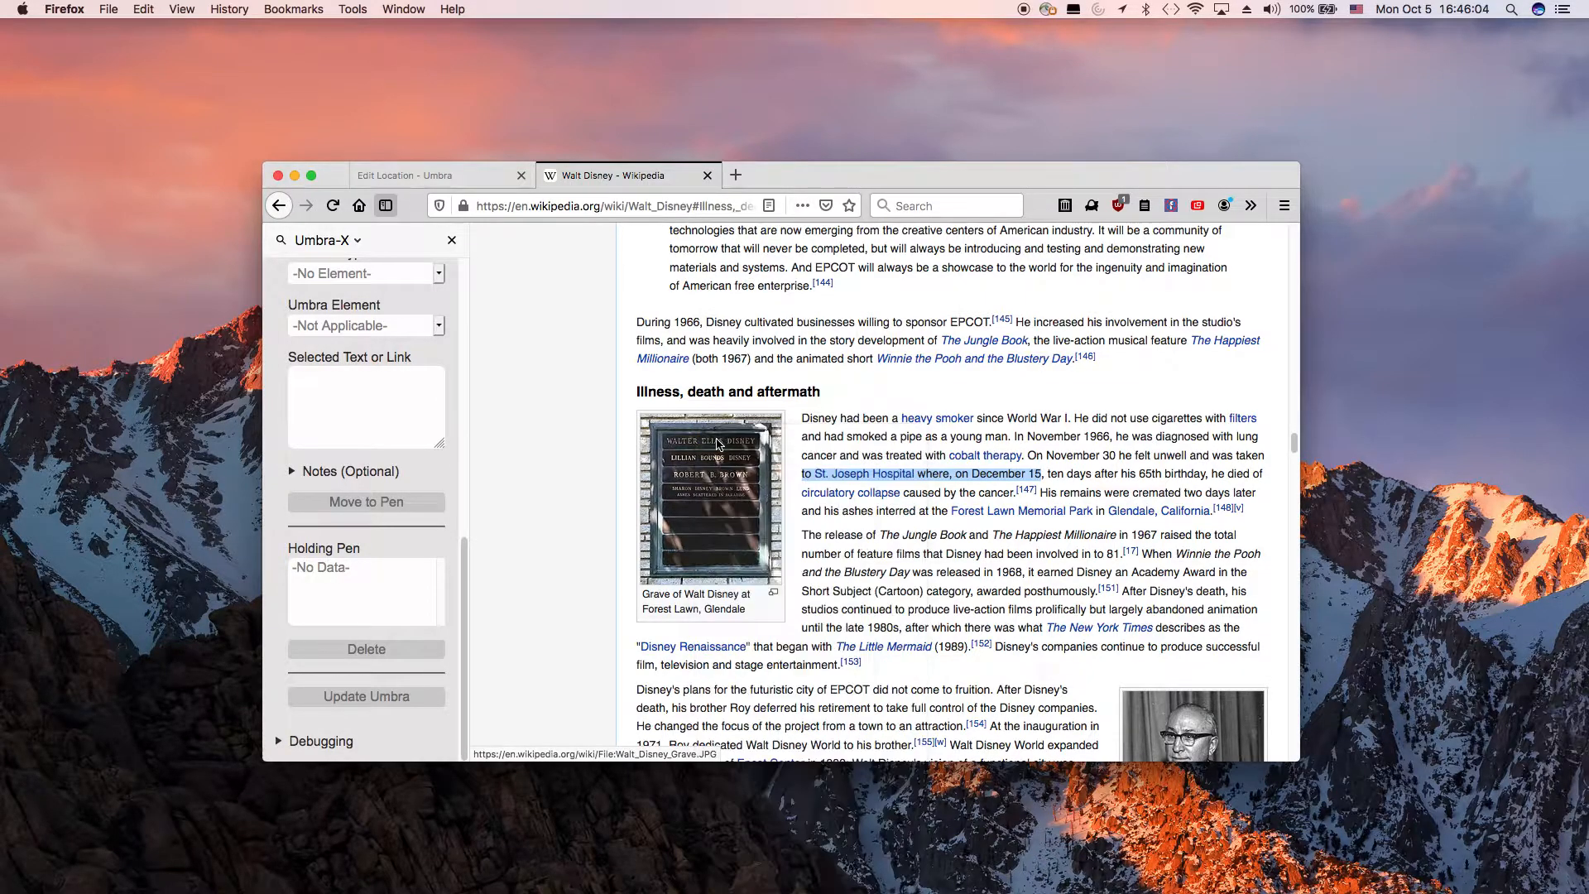
left_click(716, 444, "super")
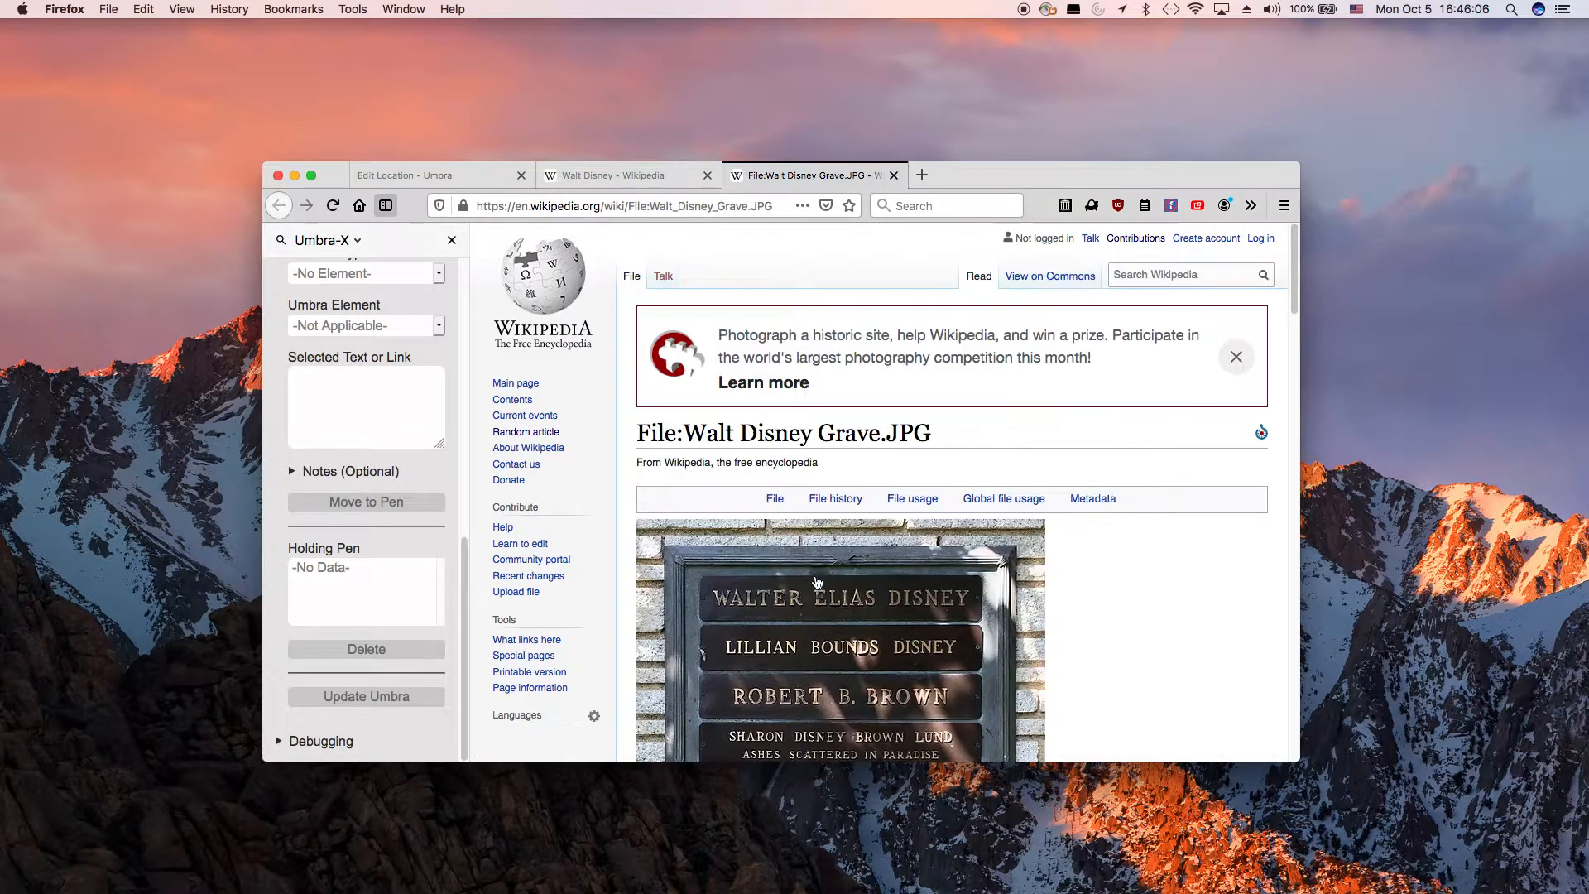
left_click(817, 579)
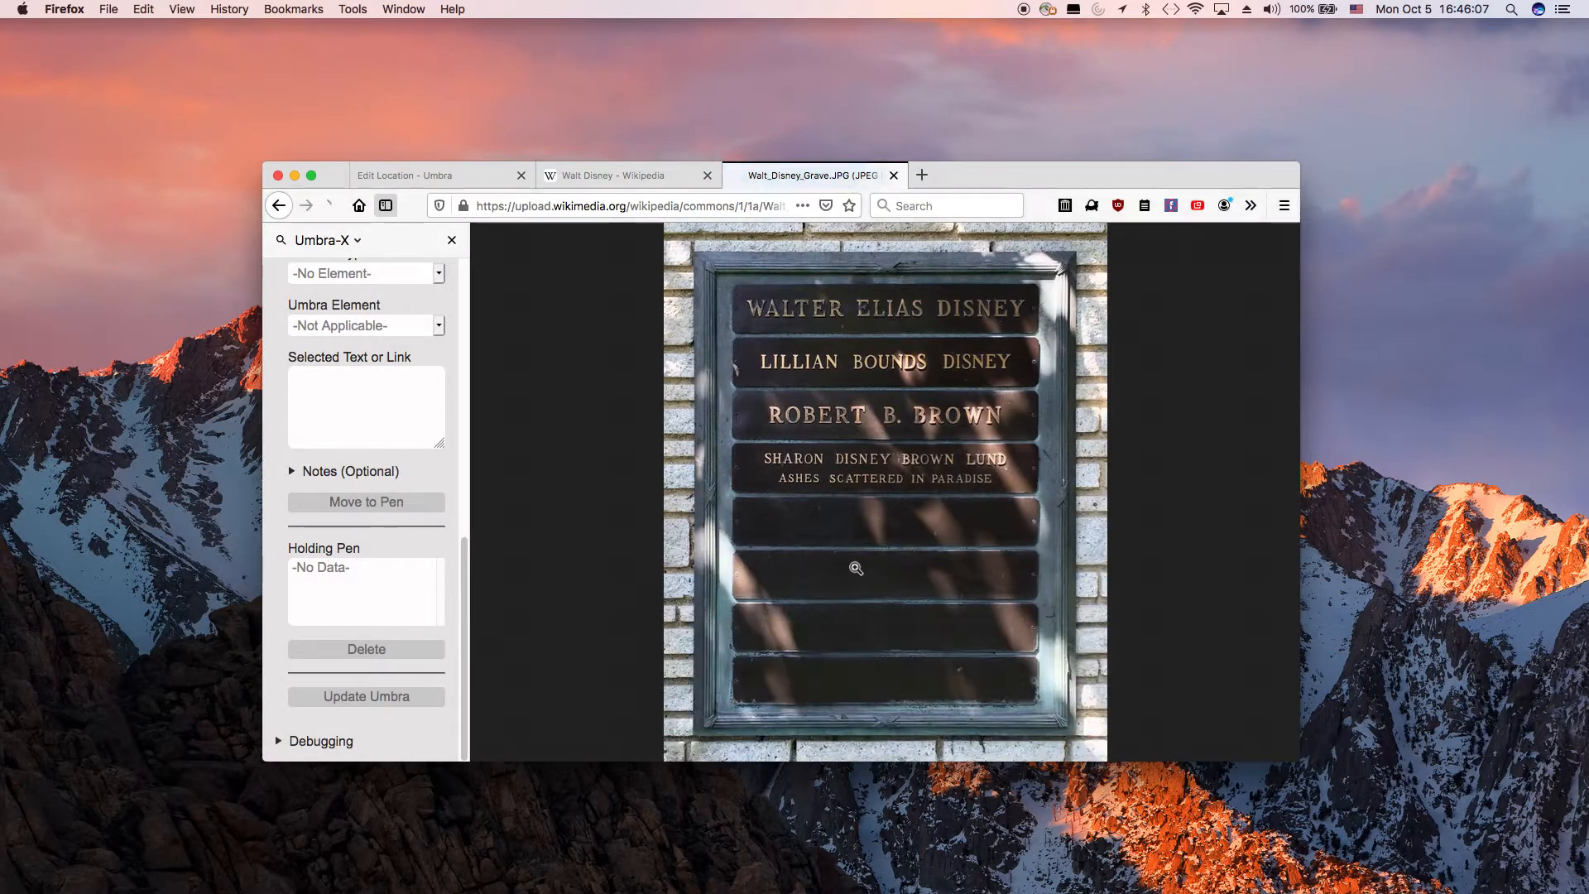
- Send the full-size grave image to the Umbra-X OSInt Tool
right_click(694, 205)
left_click(727, 251)
right_click(709, 436)
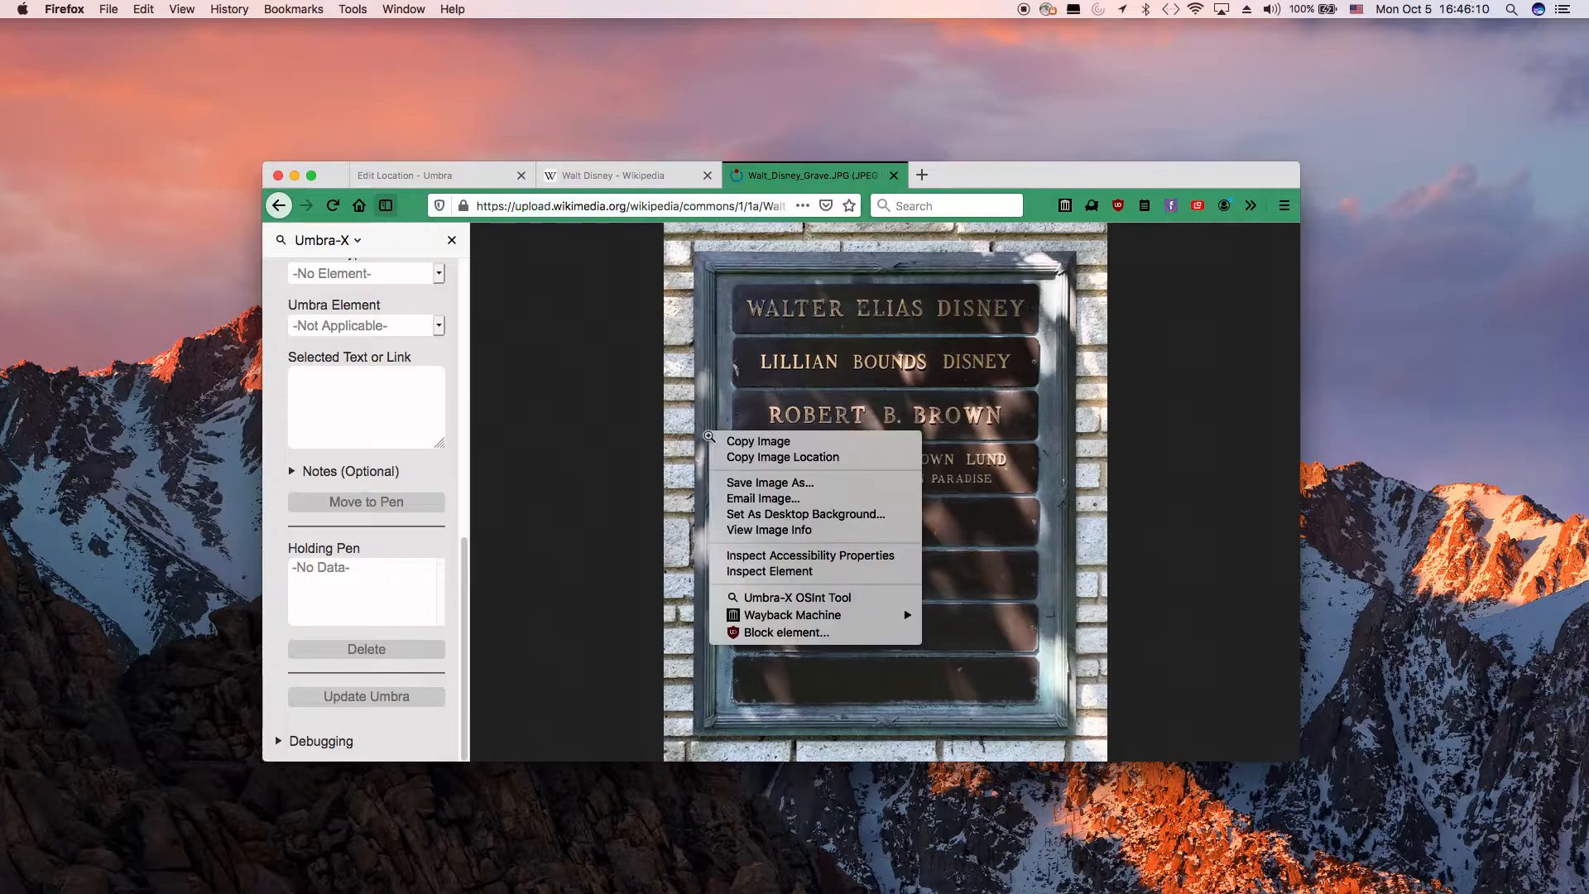
left_click(797, 598)
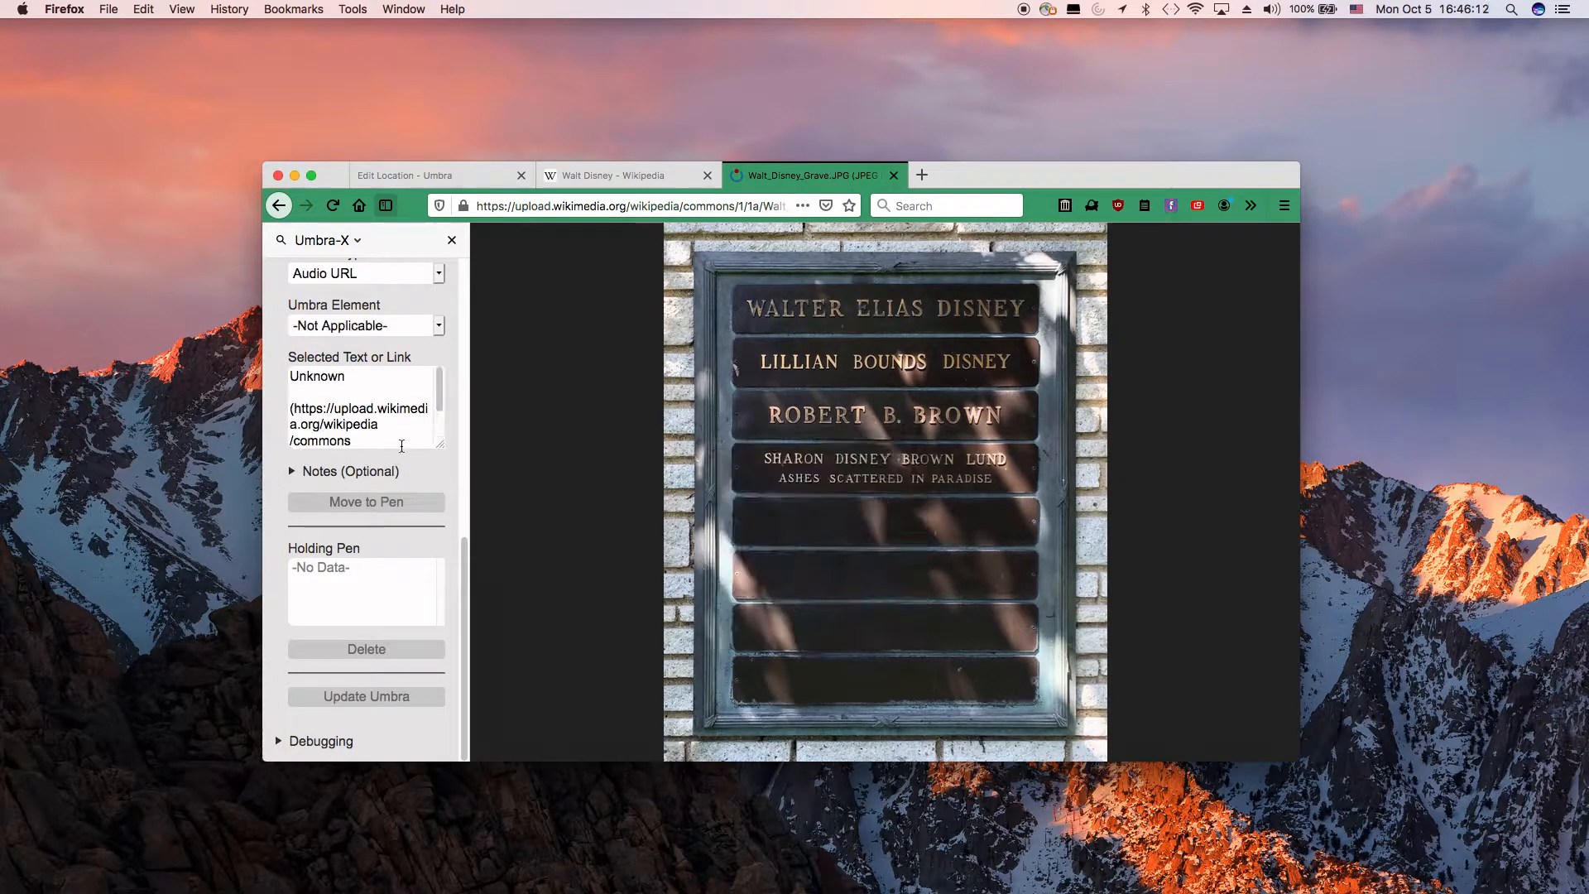
- Classify the captured image link with the data class Image
scroll(396, 489, "up", 5)
left_click(391, 527)
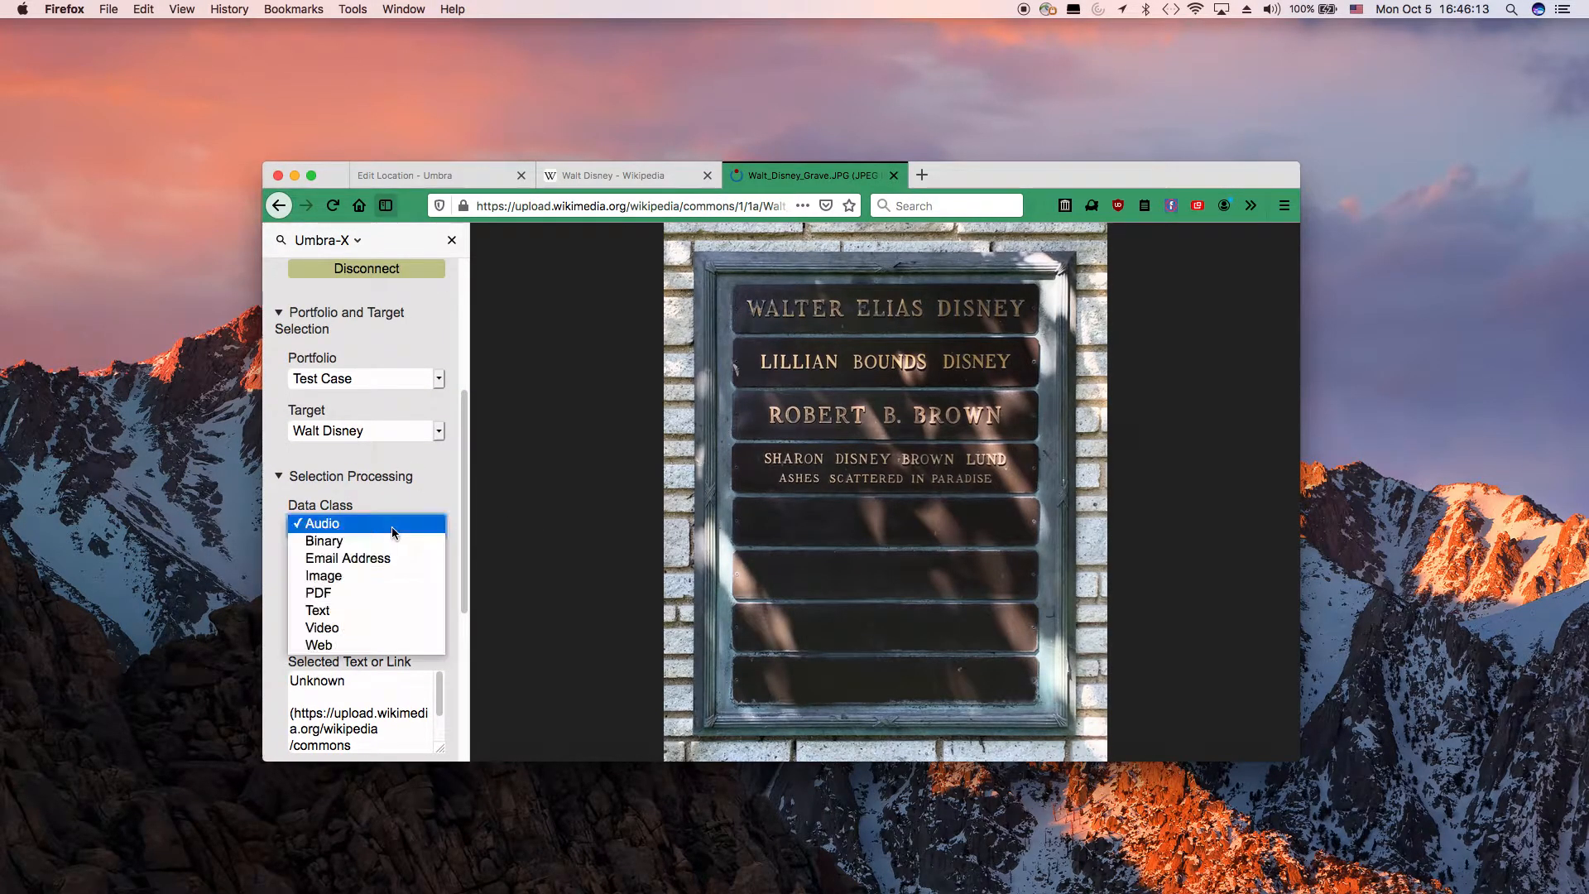
left_click(381, 583)
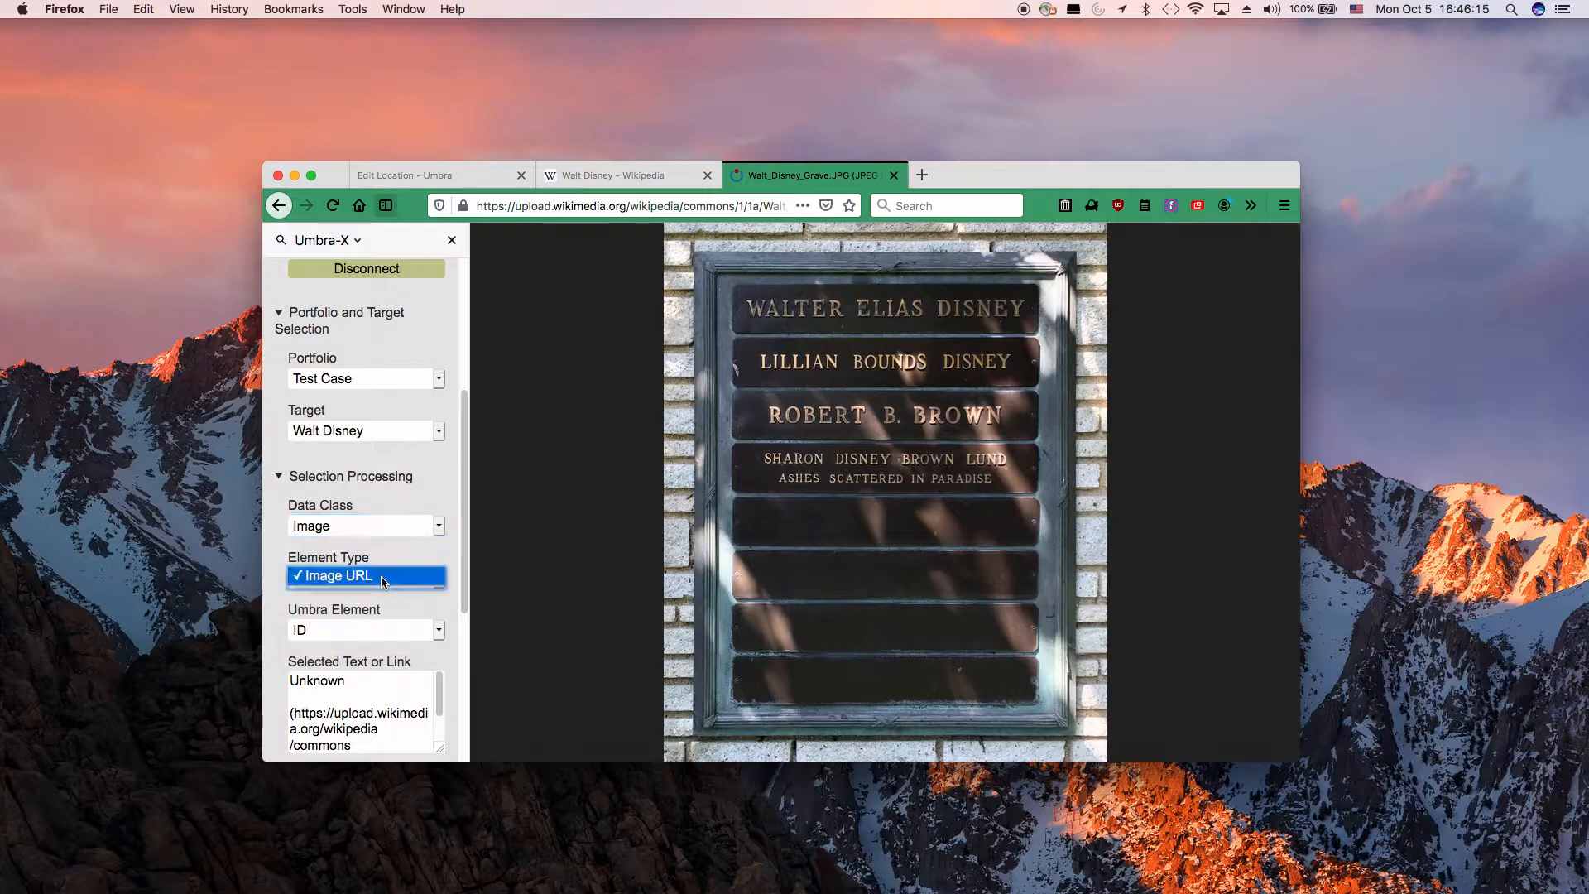
- Set the Umbra Element to New Umbra Element and tag it "Image of Site of Death"
left_click(374, 627)
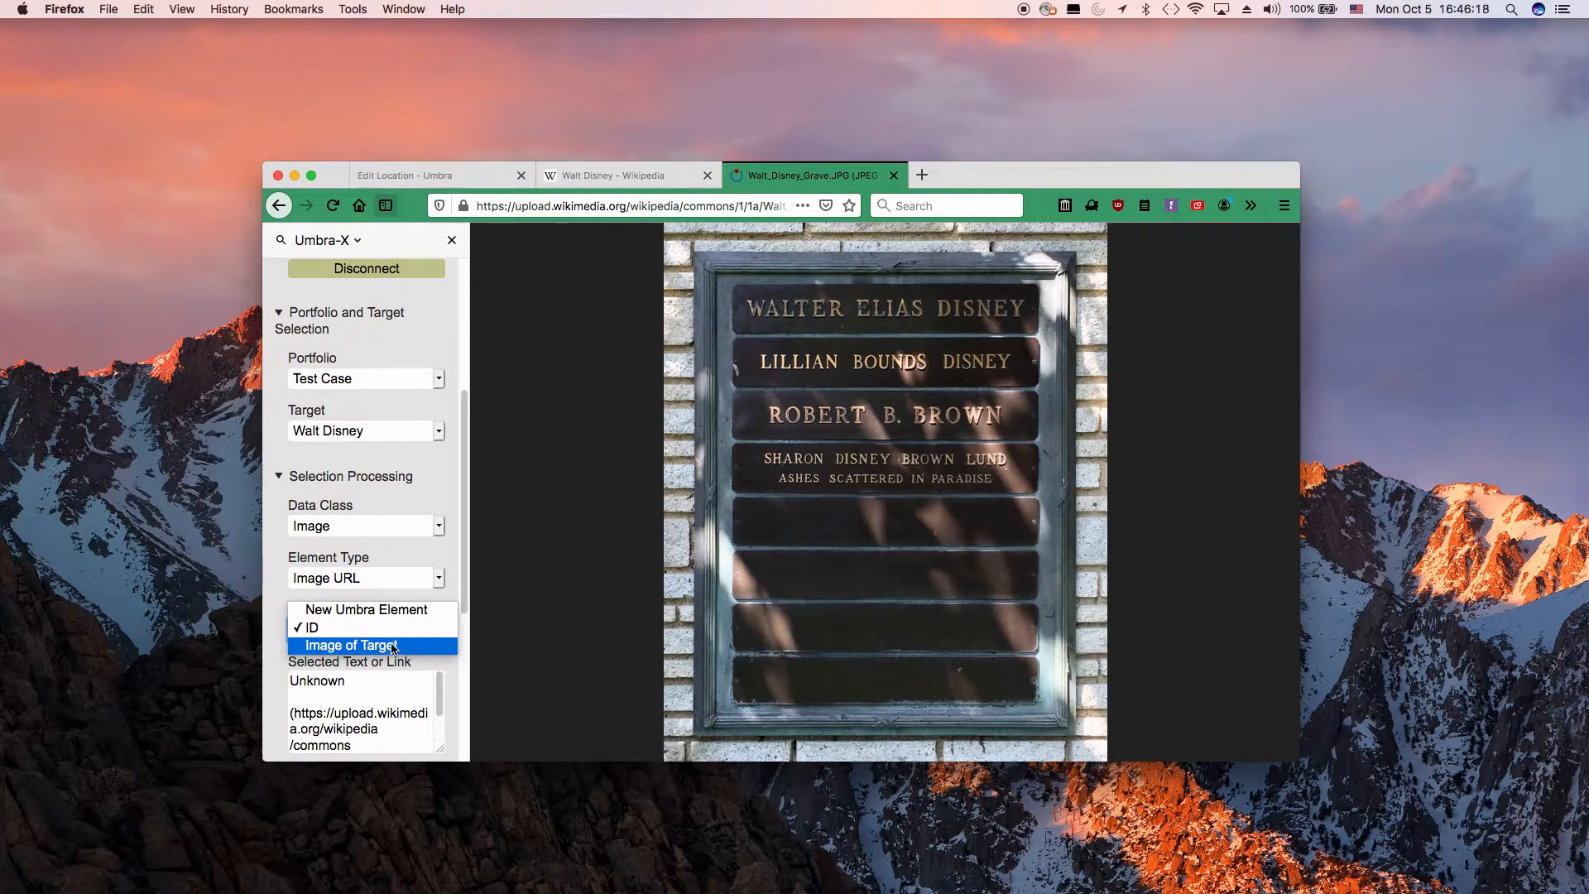
left_click(348, 609)
left_click(323, 684)
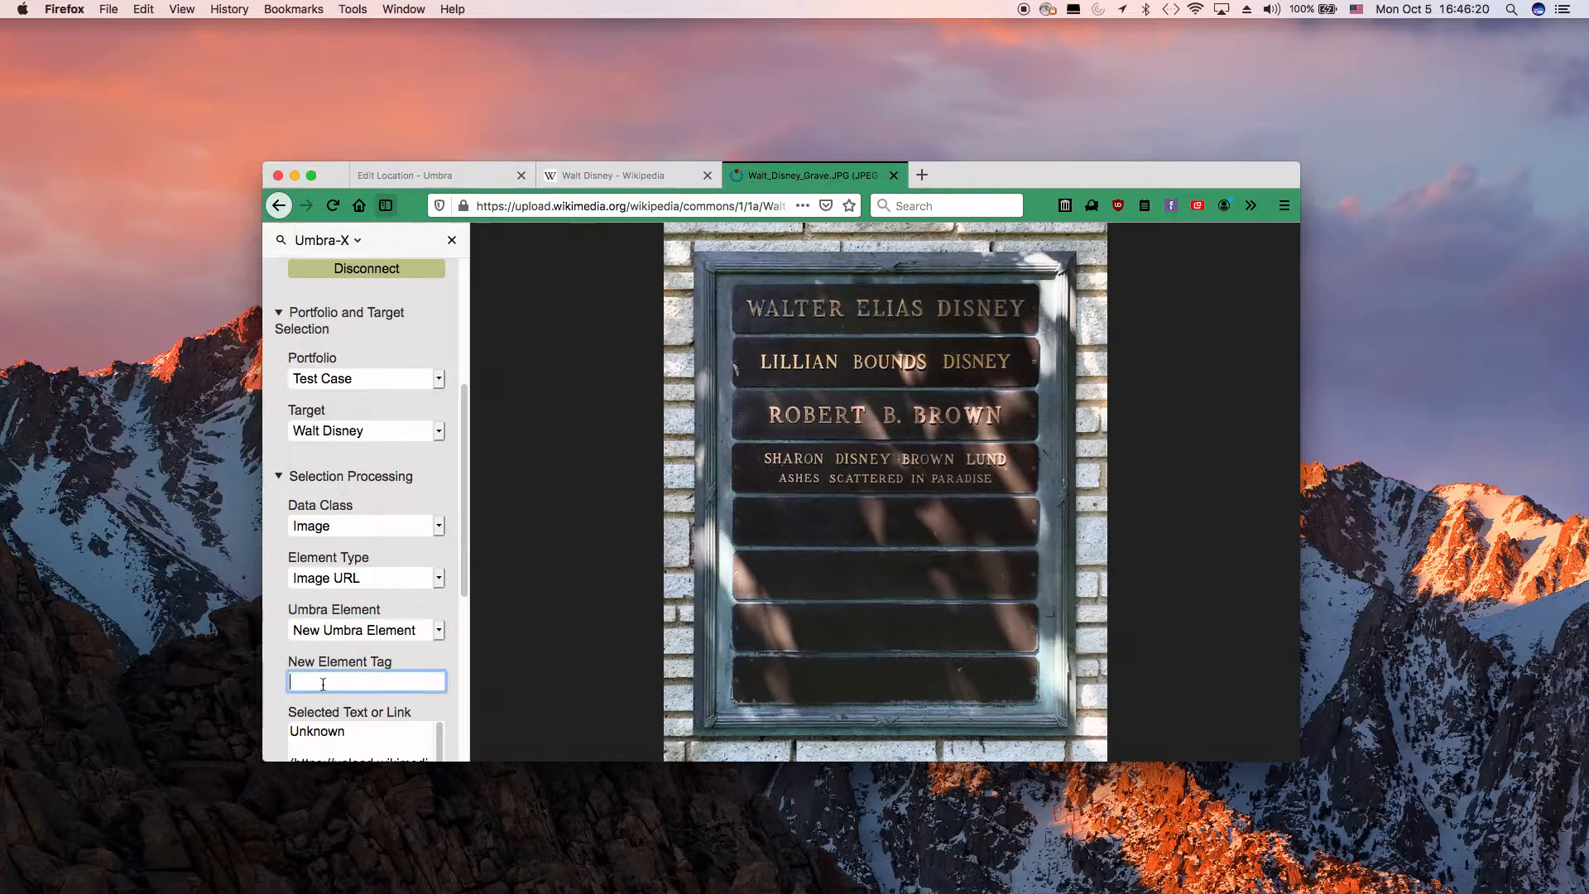
type("Image of Site of Death")
- Check the captured image link, move it to the Holding Pen and update Umbra
scroll(330, 676, "down", 3)
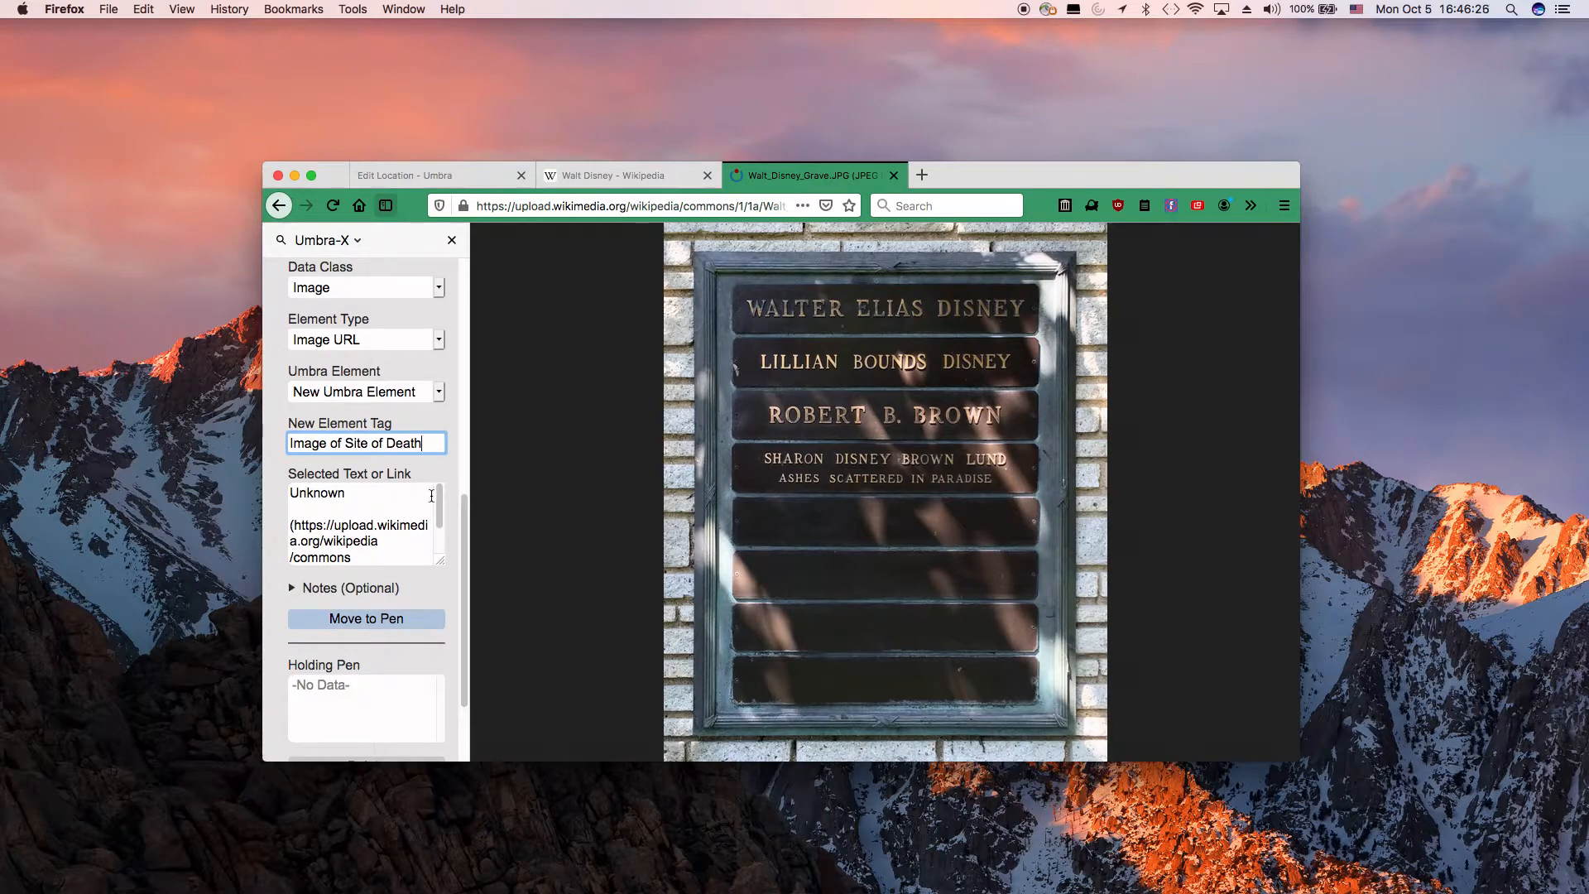
scroll(369, 512, "down", 2)
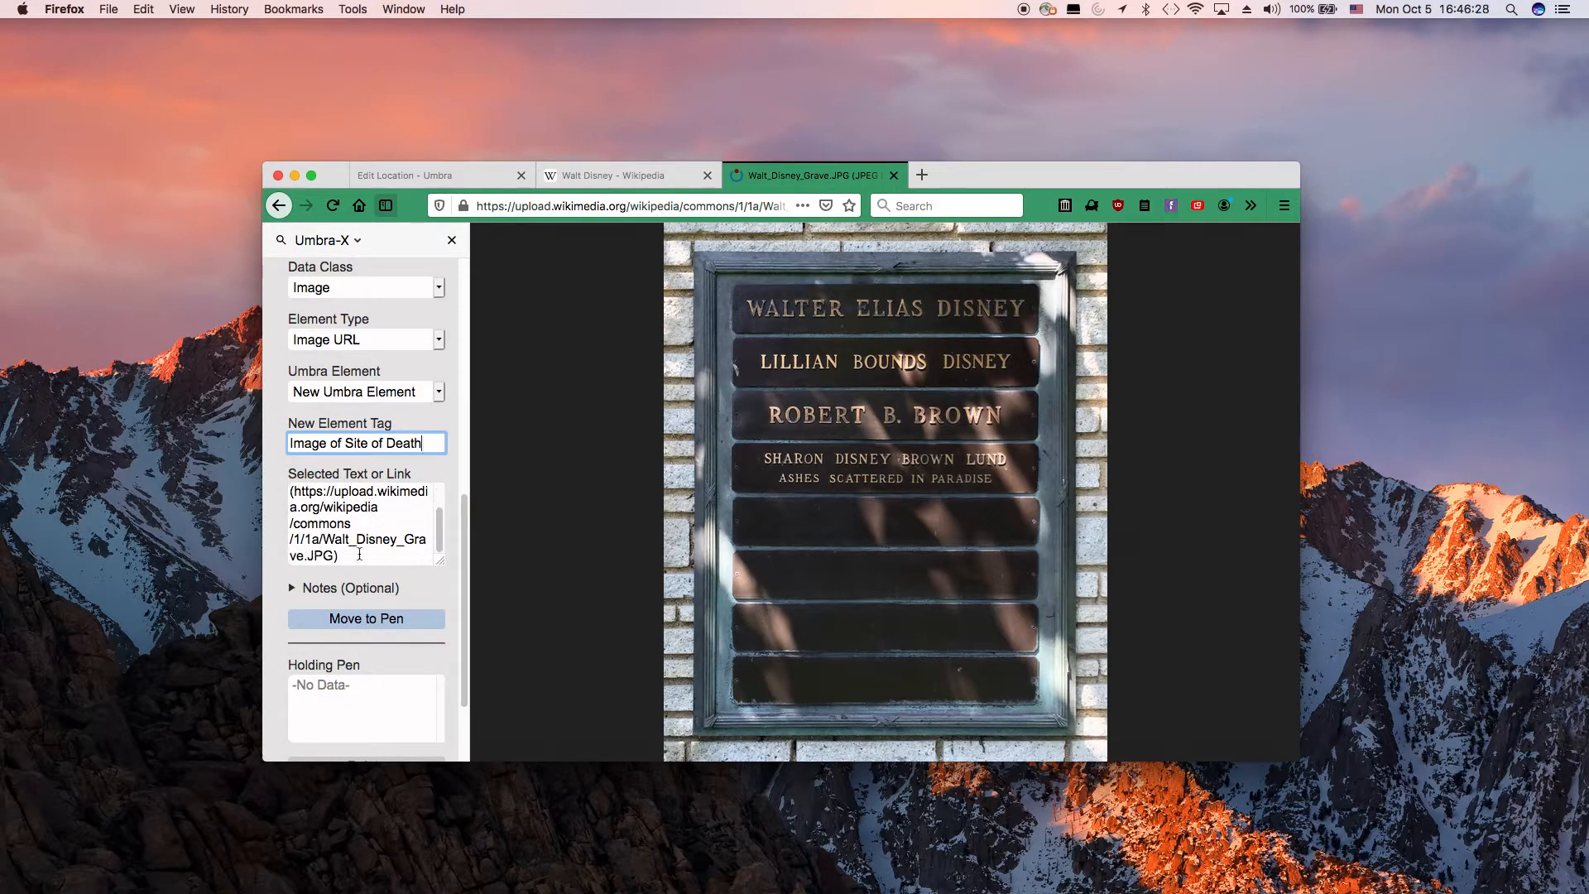
left_click(341, 614)
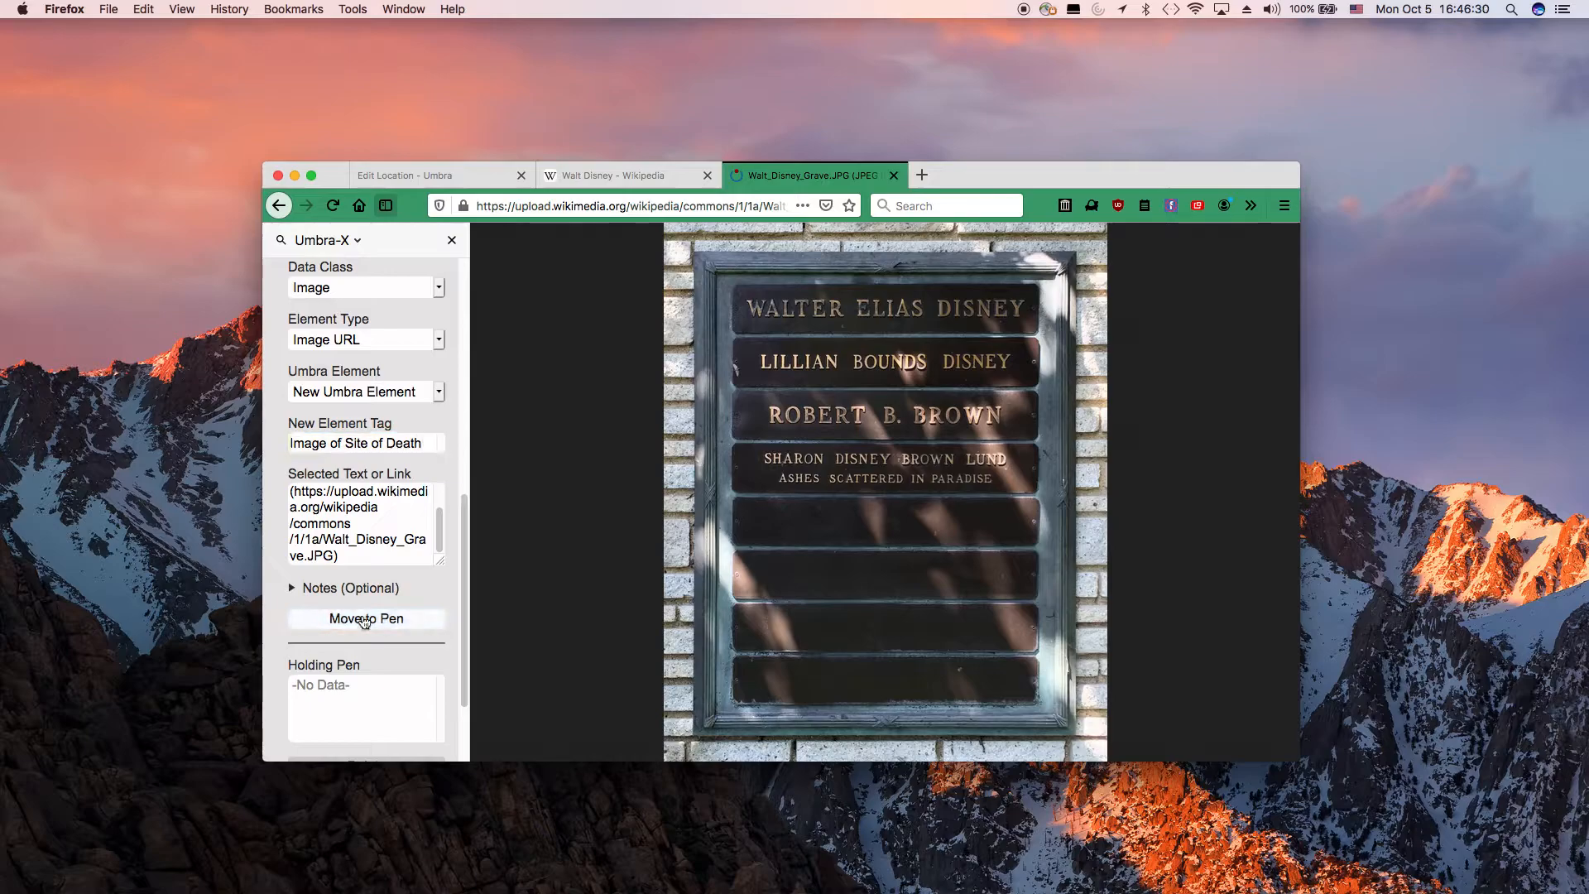
scroll(379, 674, "down", 1)
left_click(379, 696)
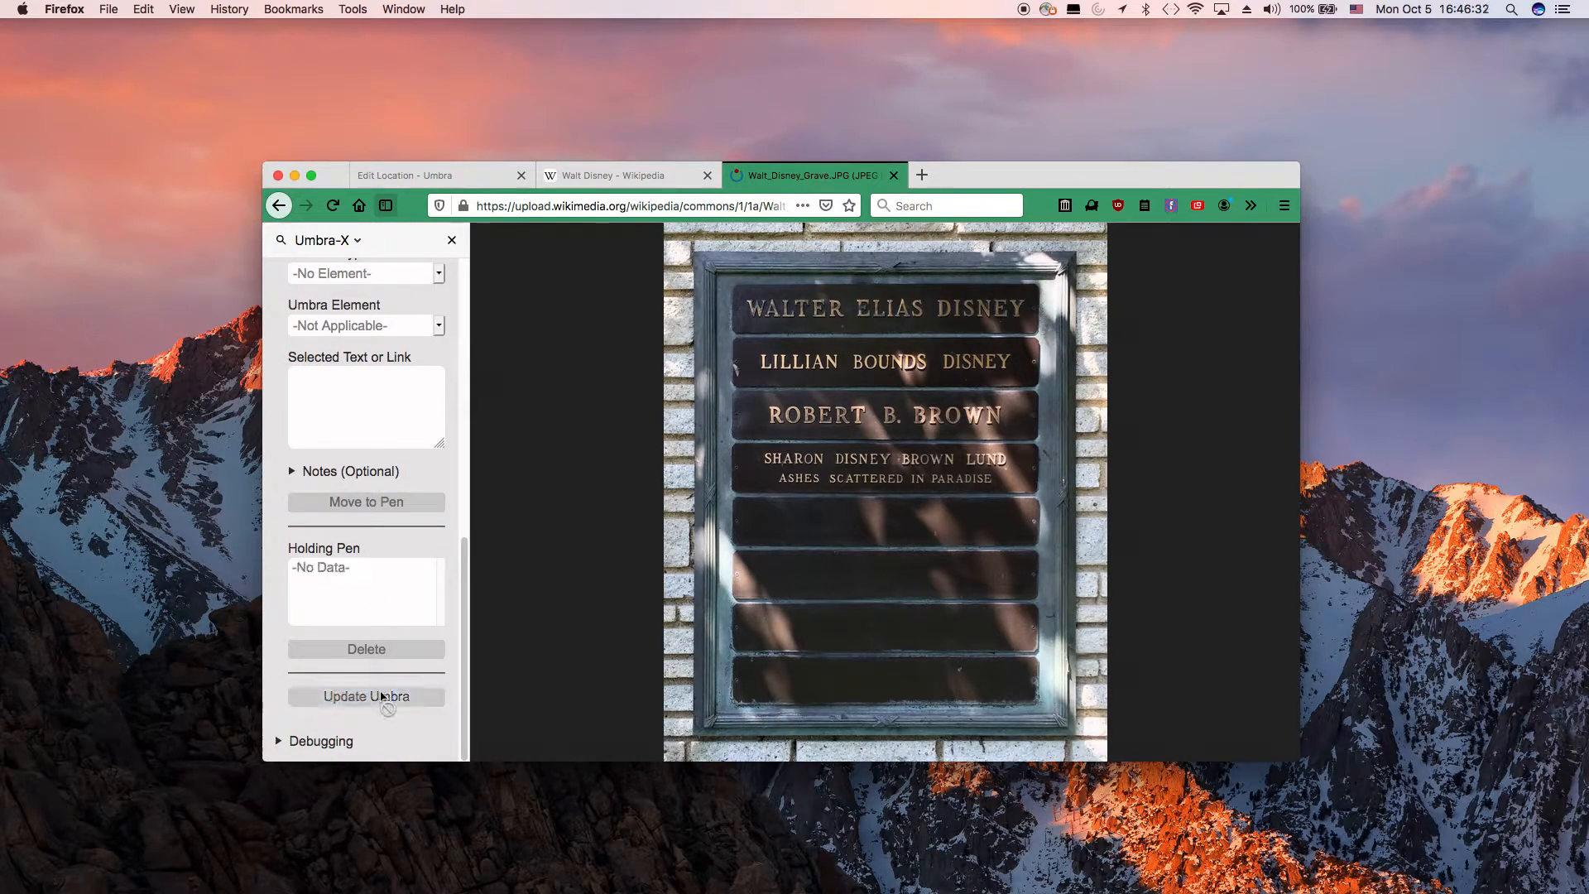
- Go back from the Site of Death location to the Walt Disney target's edit page in Umbra
left_click(454, 175)
scroll(796, 434, "up", 3)
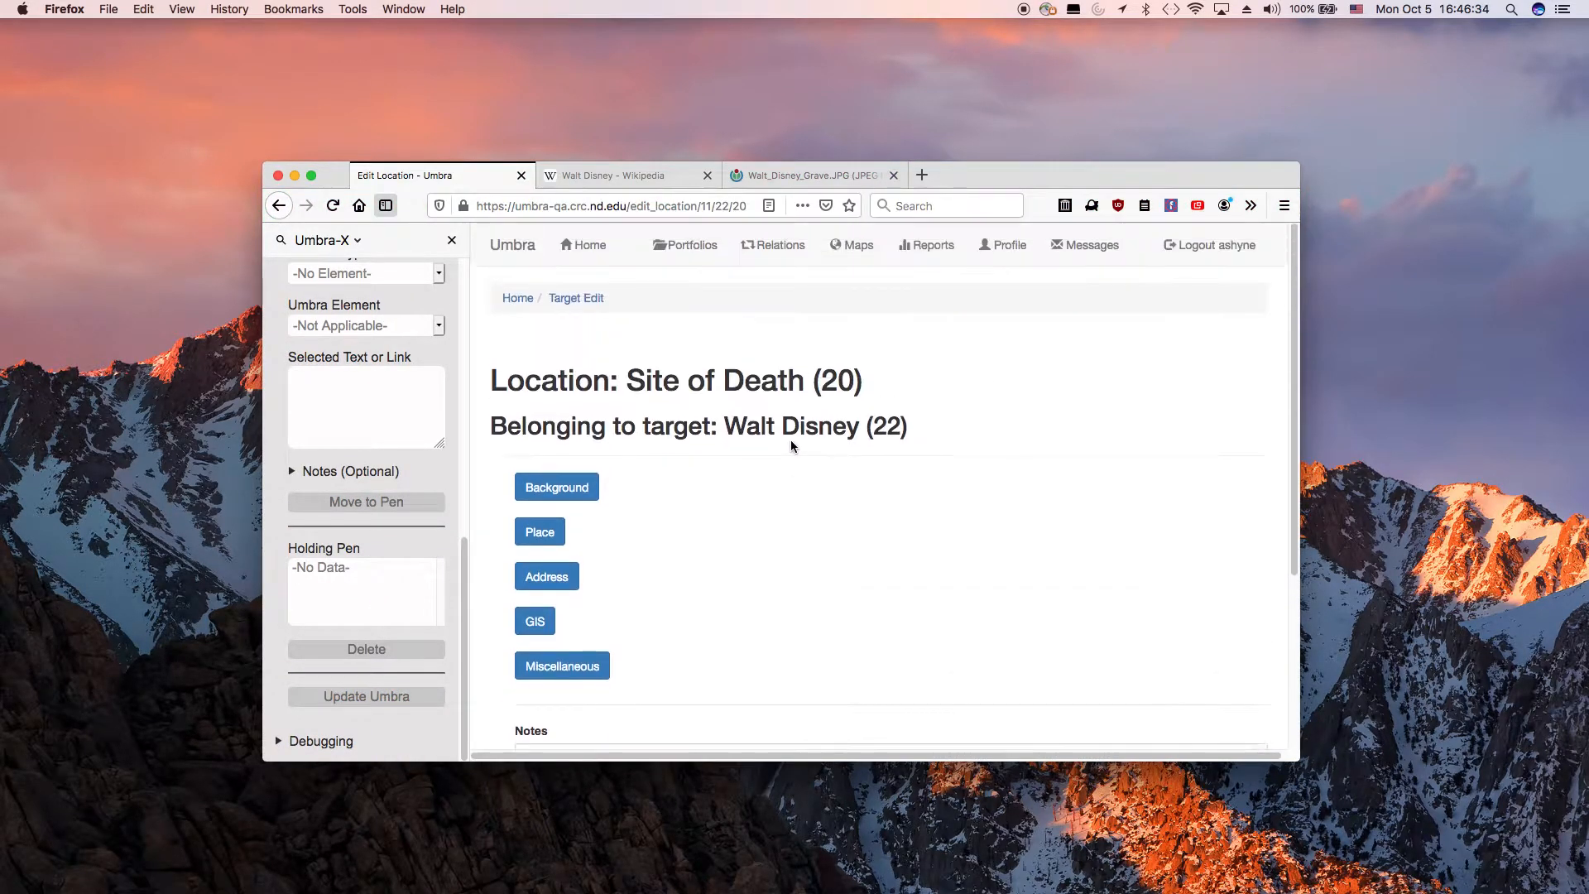
left_click(577, 299)
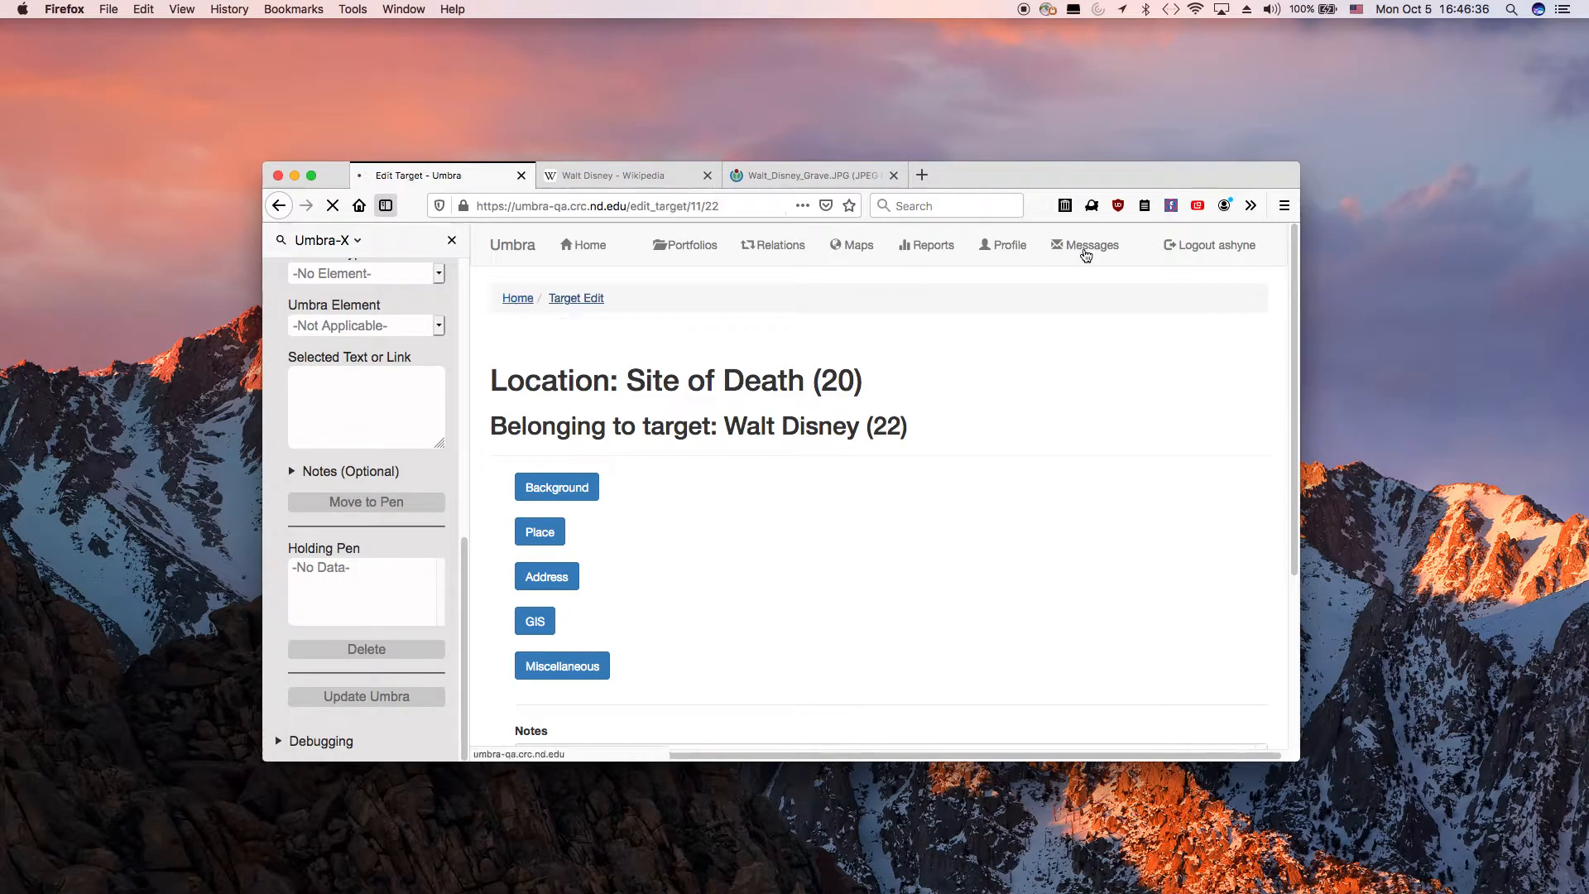
- Open the "Image of Site of Death" material document from the Walt Disney target's Documentation Resources
scroll(706, 495, "down", 2)
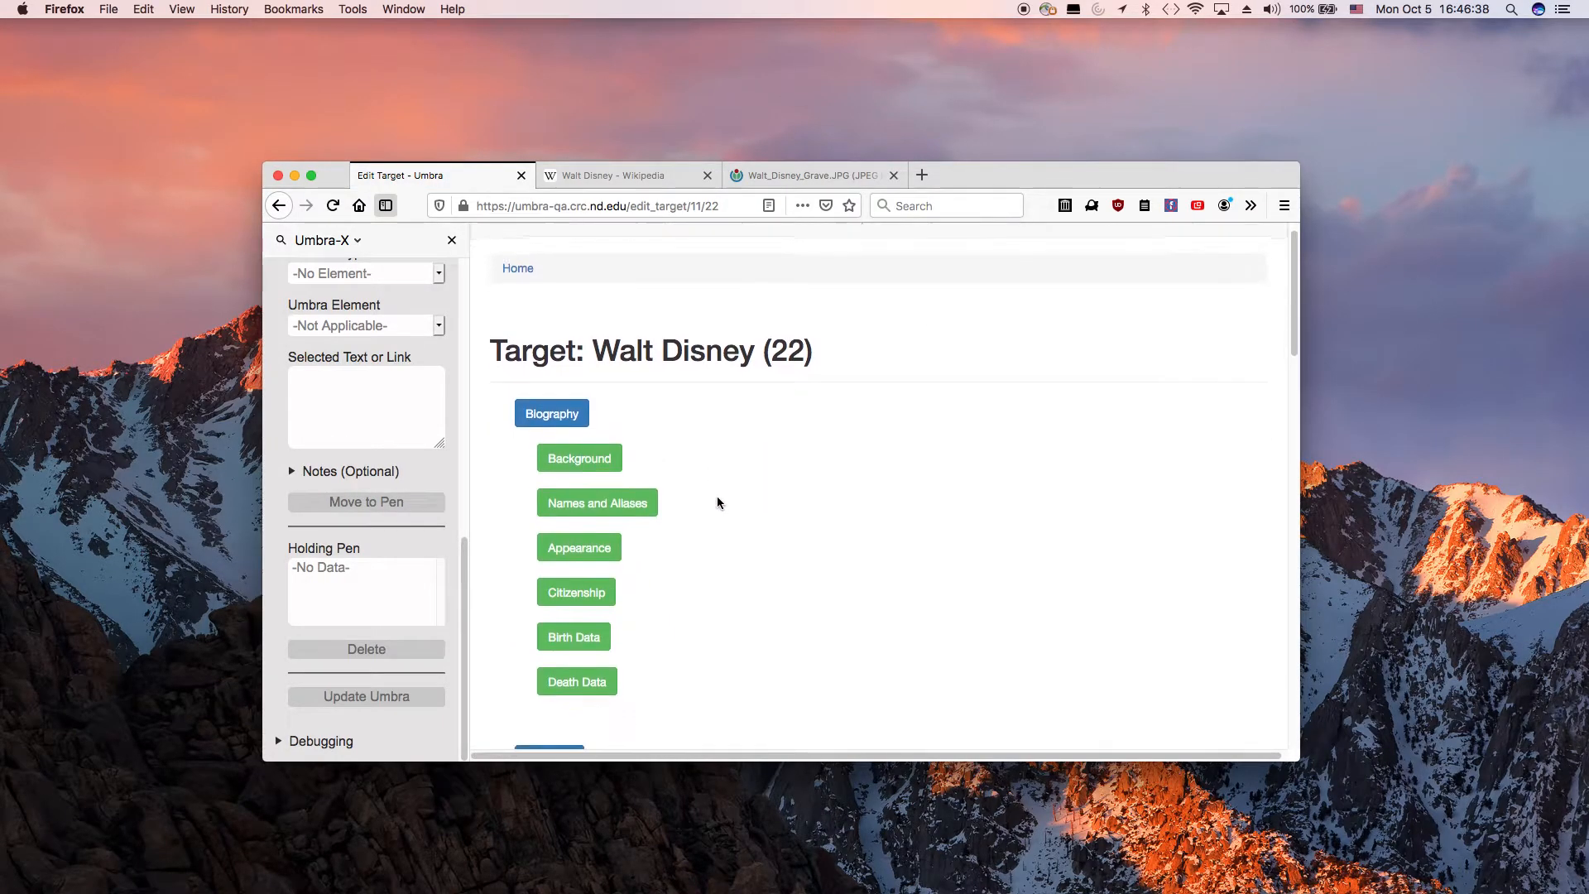
scroll(717, 501, "down", 10)
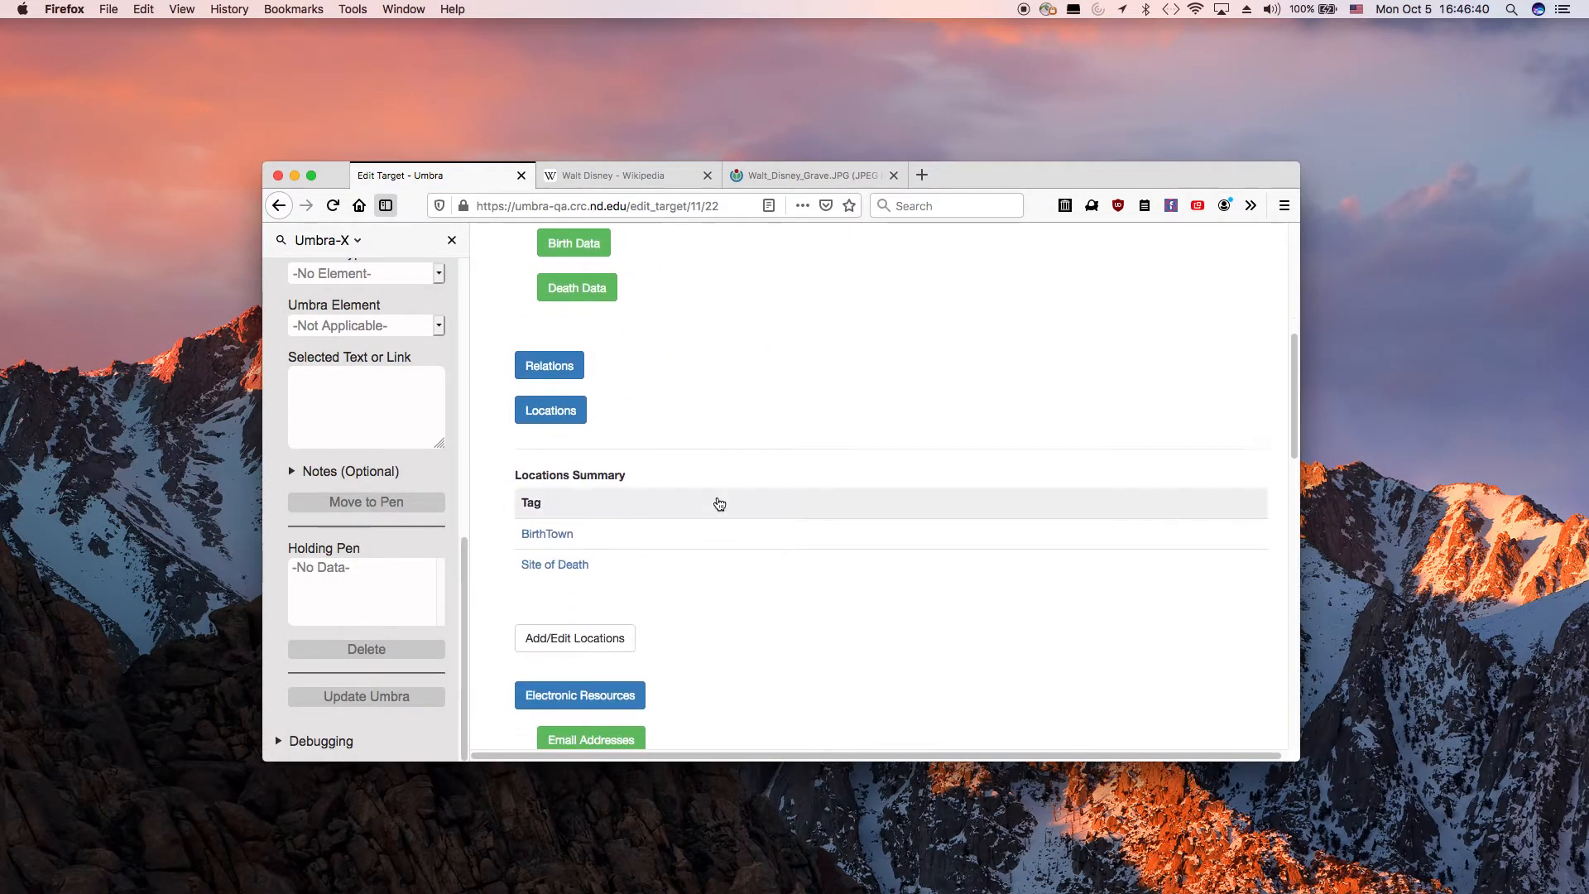
scroll(719, 504, "down", 7)
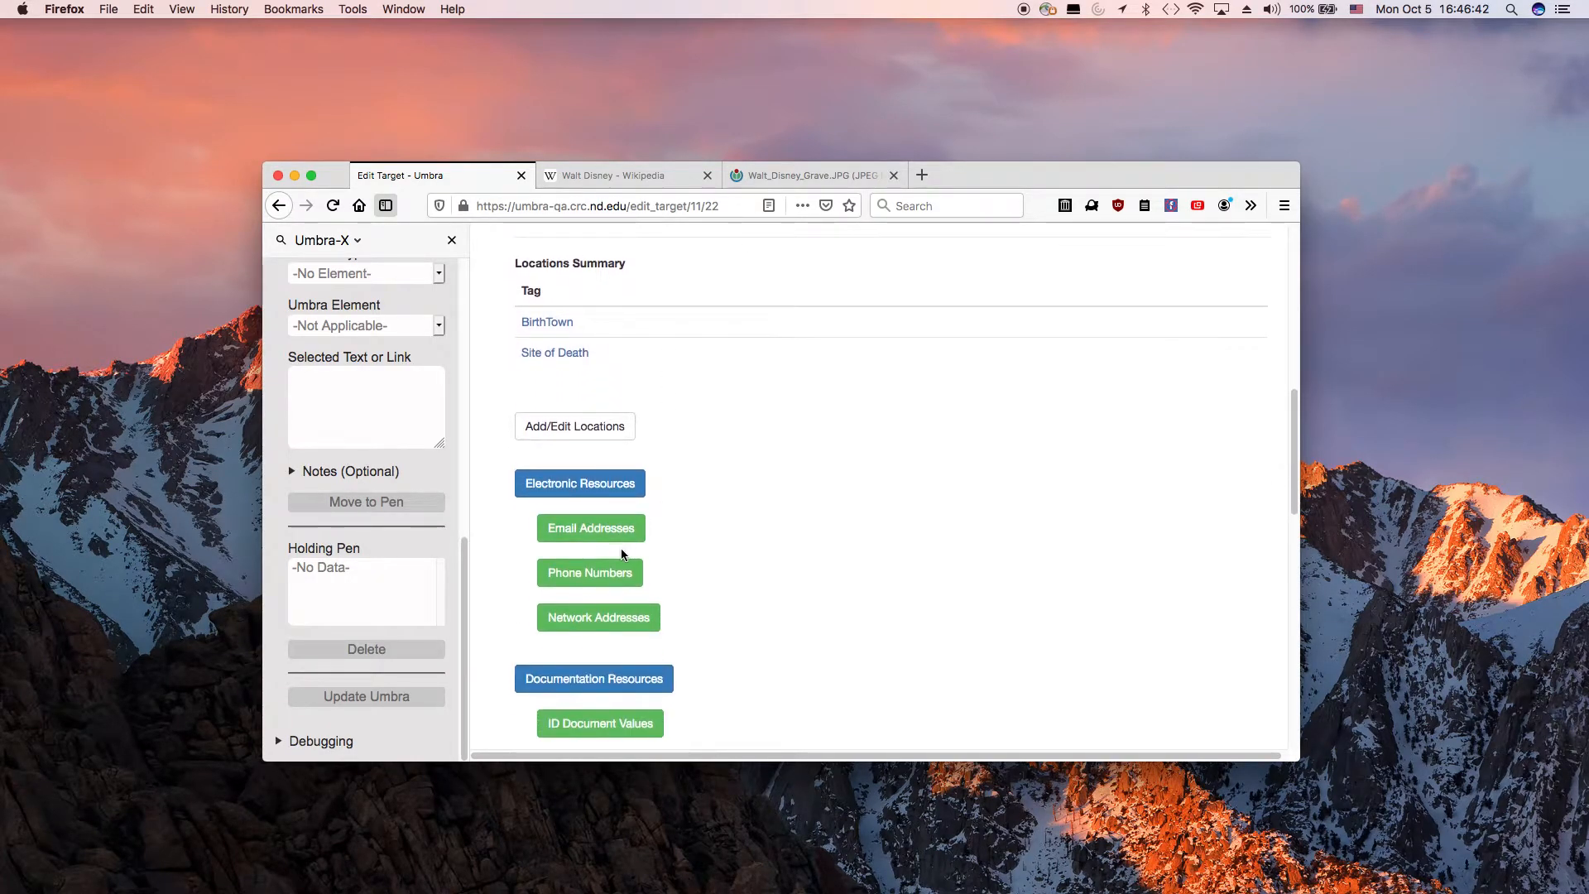
scroll(623, 555, "down", 9)
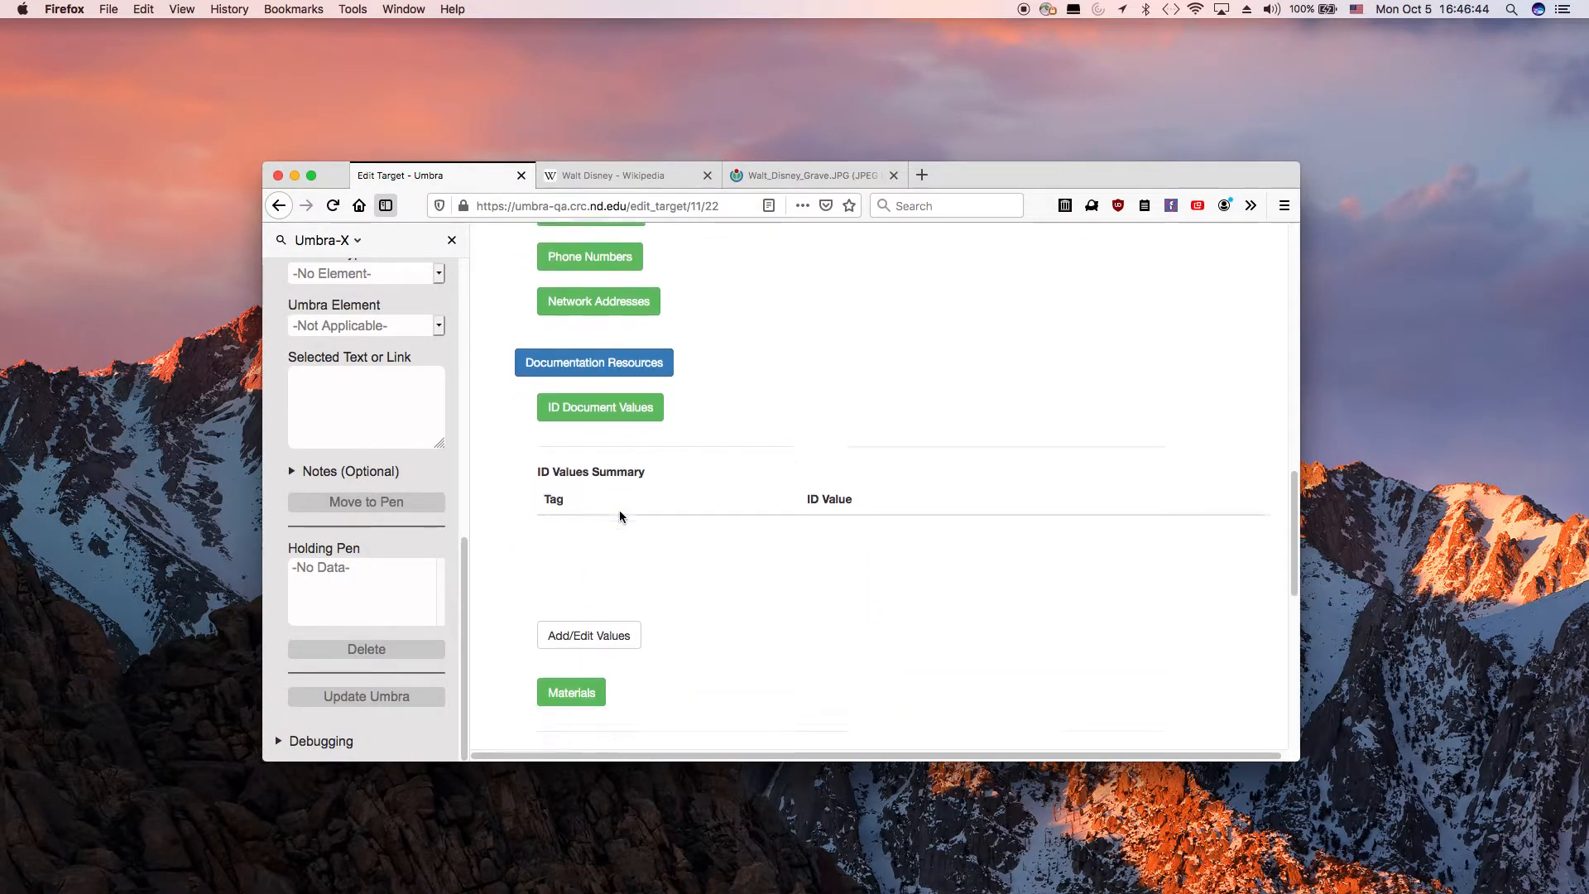
scroll(619, 513, "up", 3)
left_click(587, 349)
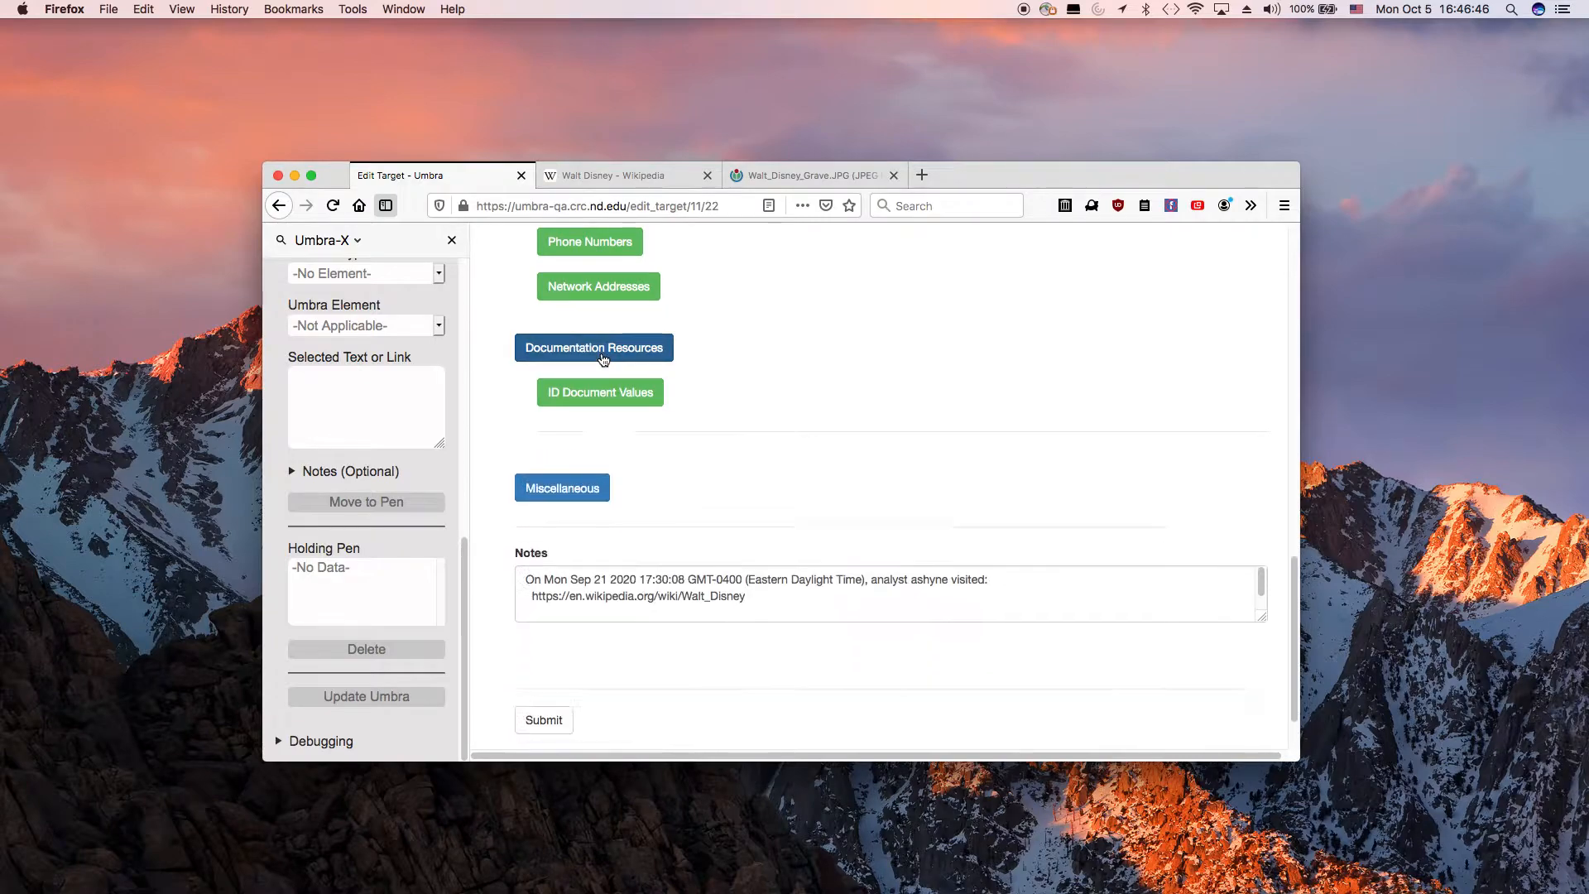
left_click(593, 367)
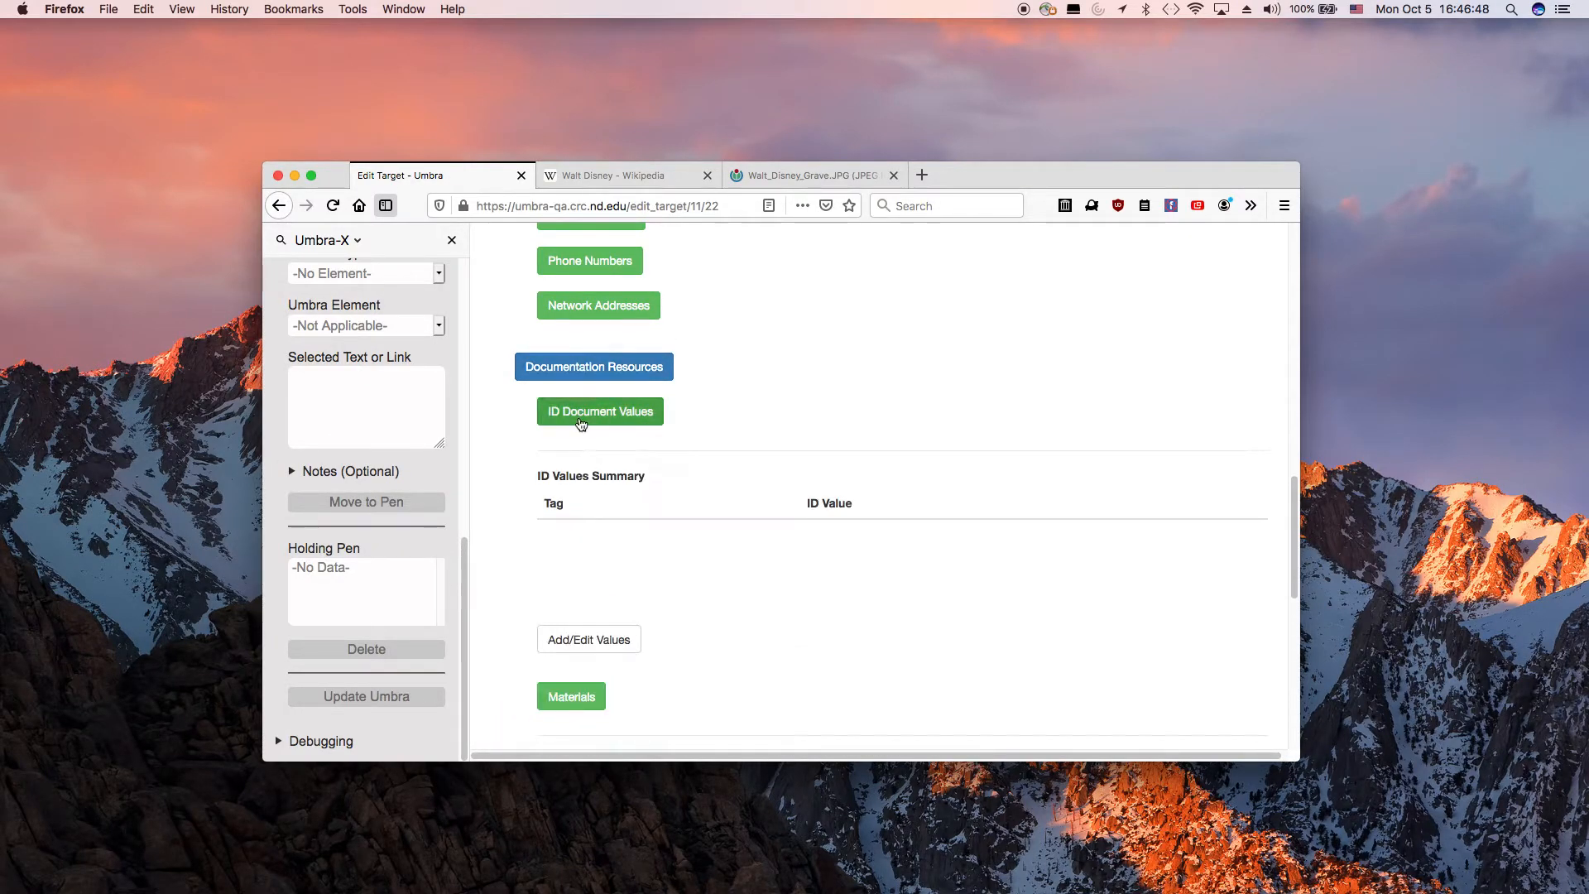
left_click(580, 412)
scroll(596, 566, "down", 1)
left_click(589, 597)
- Preview the material document's linked image and examine its Background and Document Information sections, including the tag, type and URL
mouse_move(1182, 380)
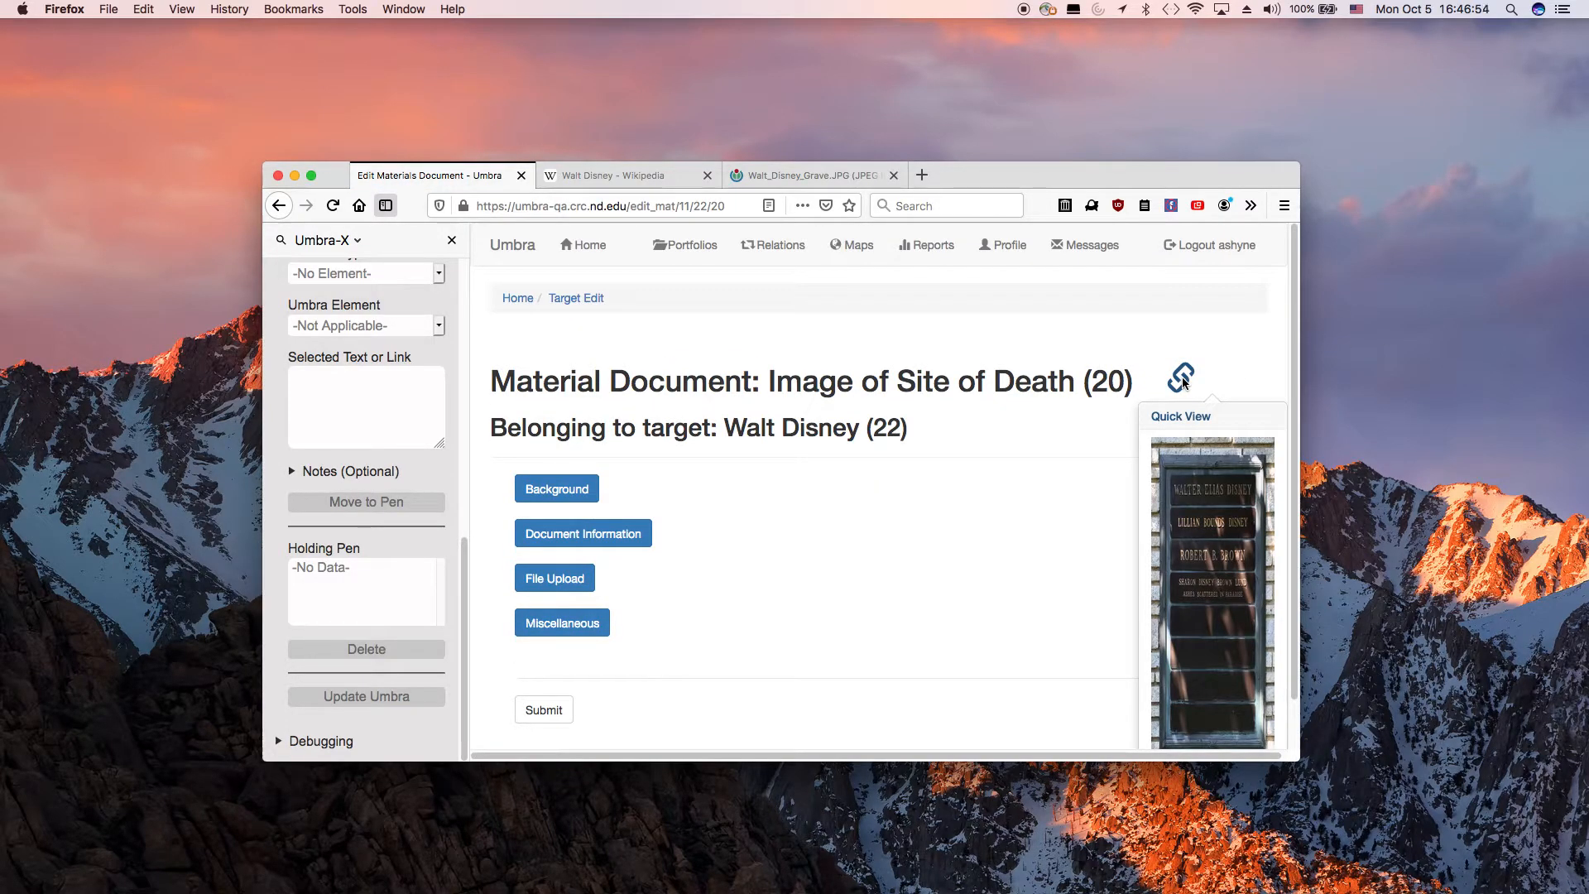
left_click(557, 489)
scroll(675, 520, "down", 2)
left_click(609, 577)
scroll(751, 612, "down", 1)
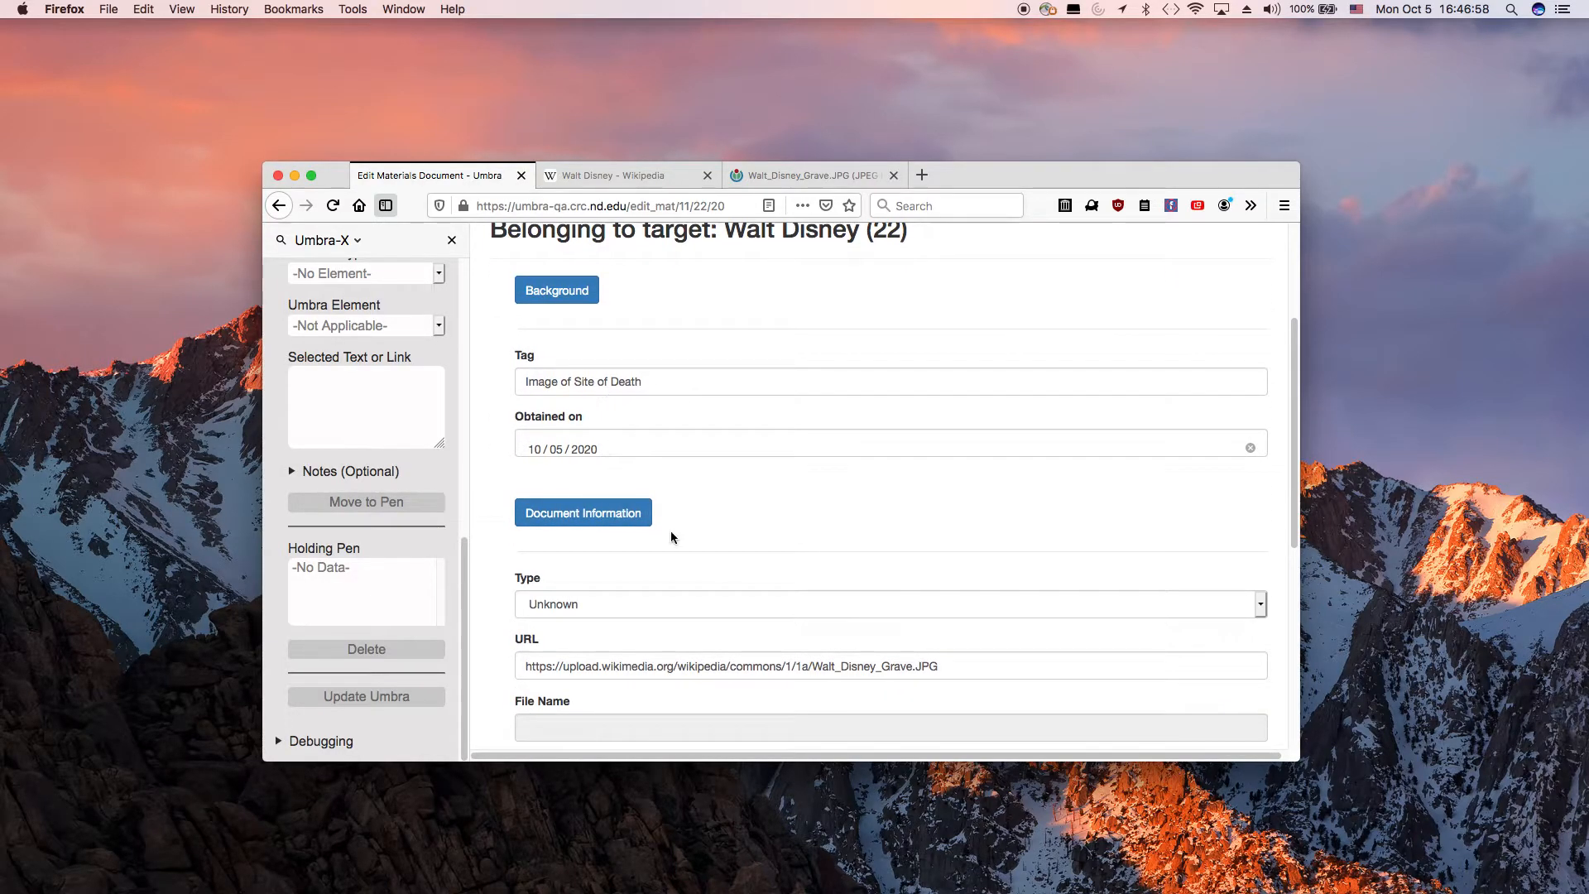
scroll(671, 529, "down", 3)
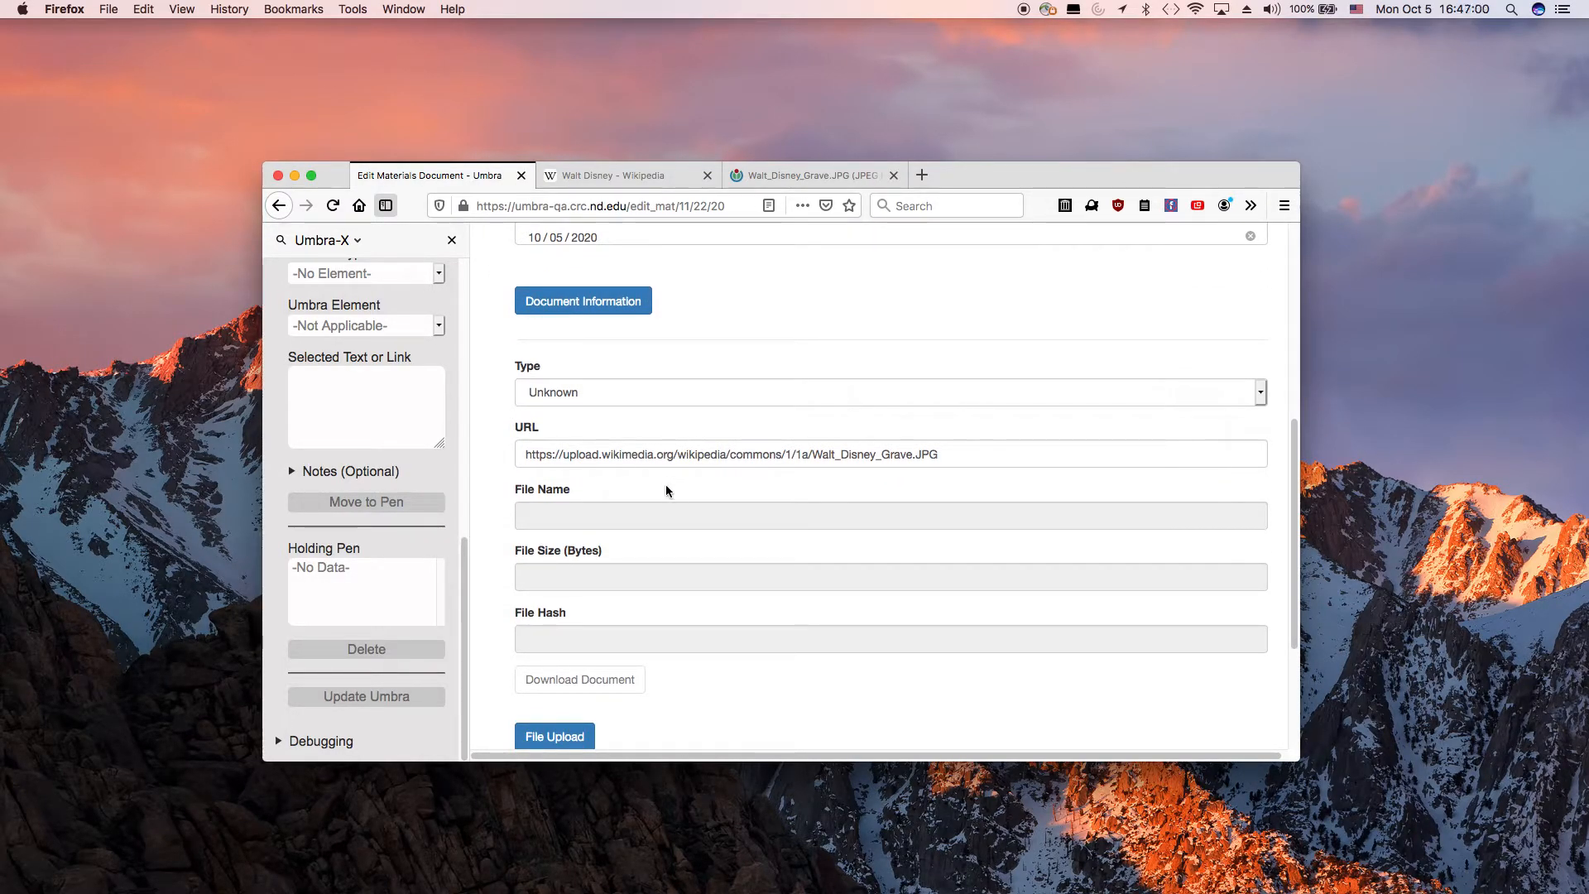
- Expand the material document's File Upload and Miscellaneous sections and read through the recorded notes
scroll(653, 513, "down", 3)
left_click(554, 526)
scroll(579, 571, "down", 1)
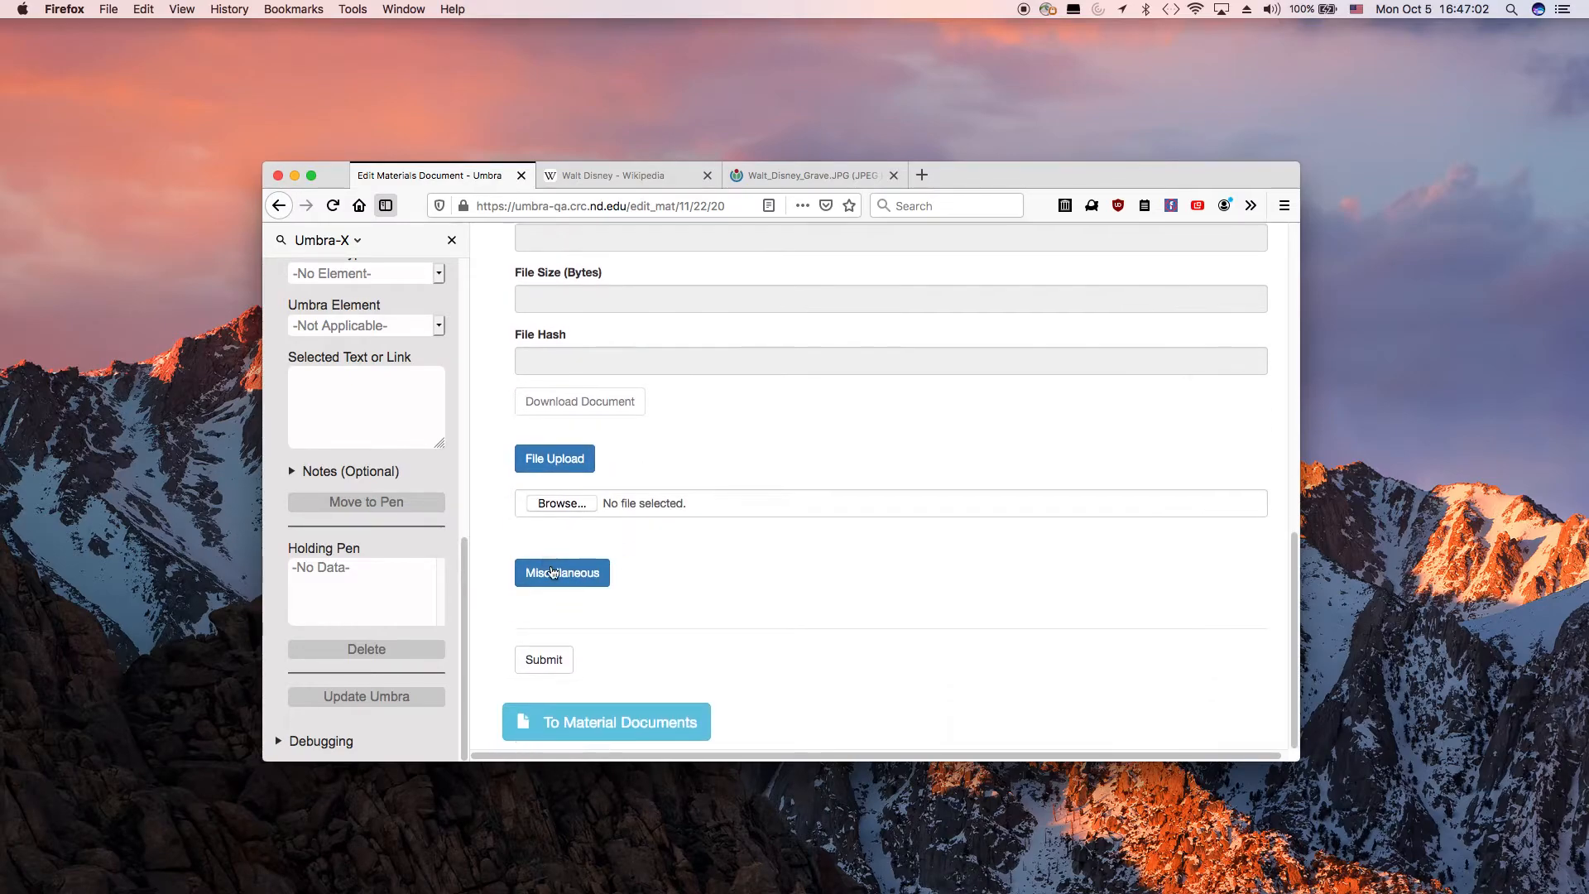
left_click(589, 584)
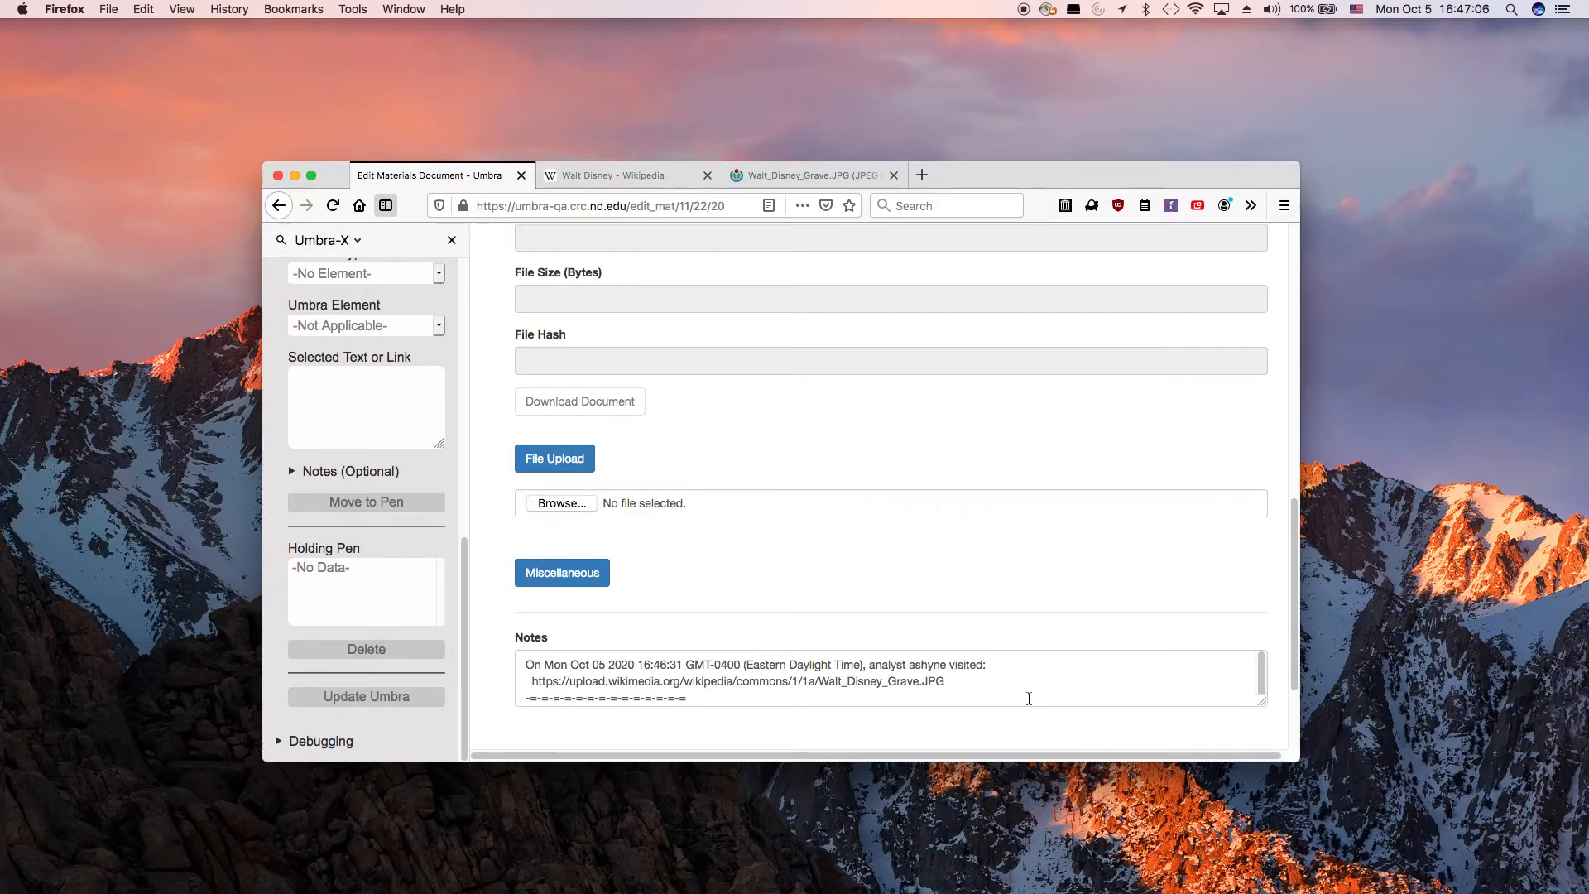
scroll(1017, 689, "down", 1)
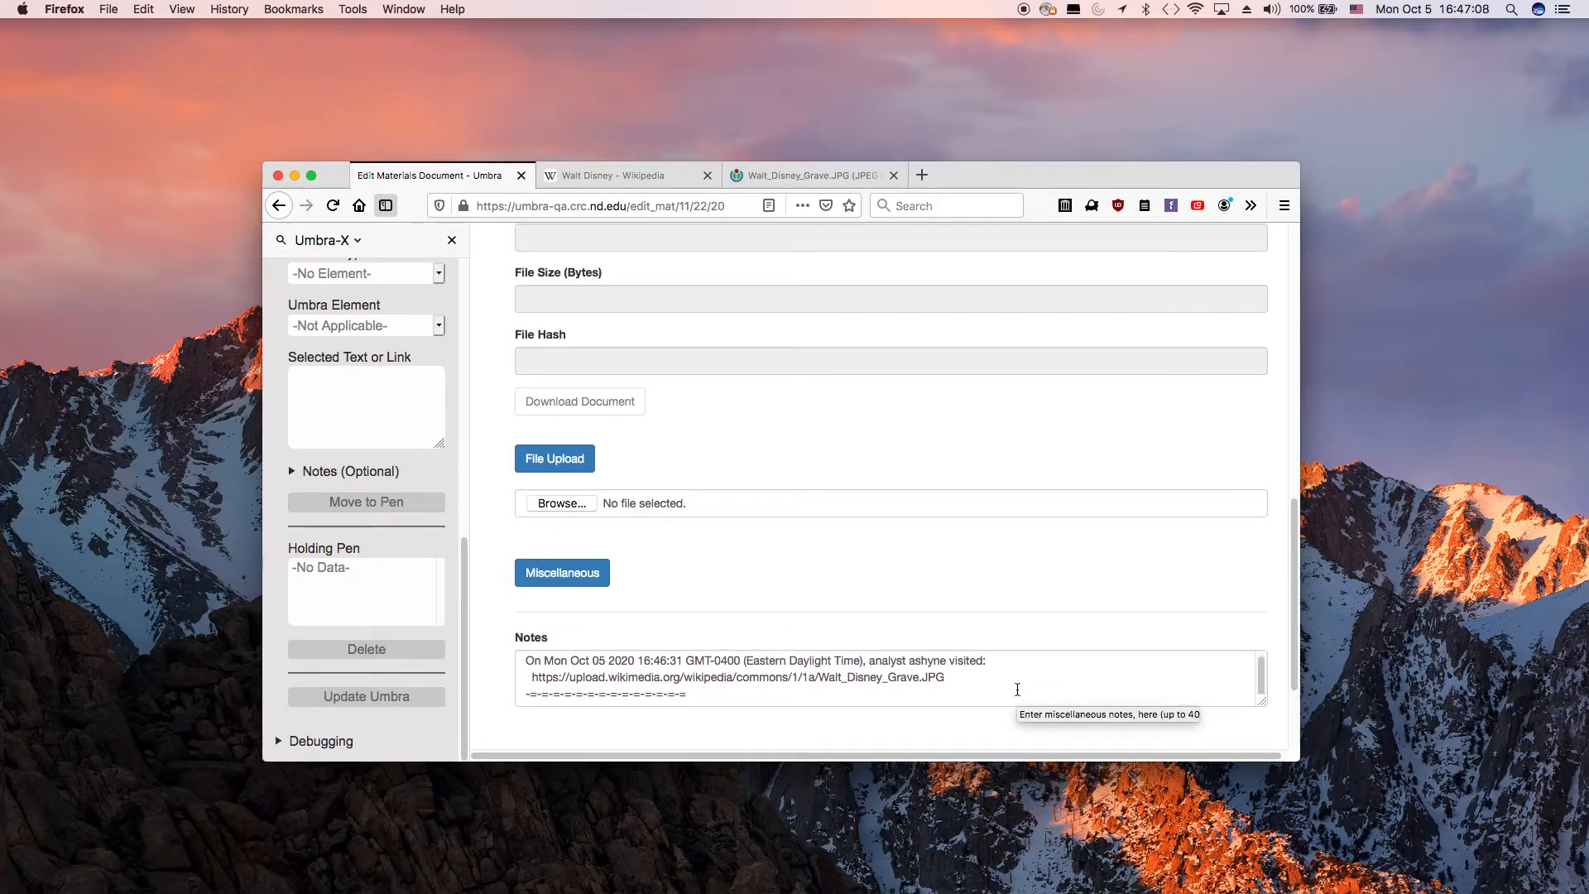
scroll(1016, 688, "up", 1)
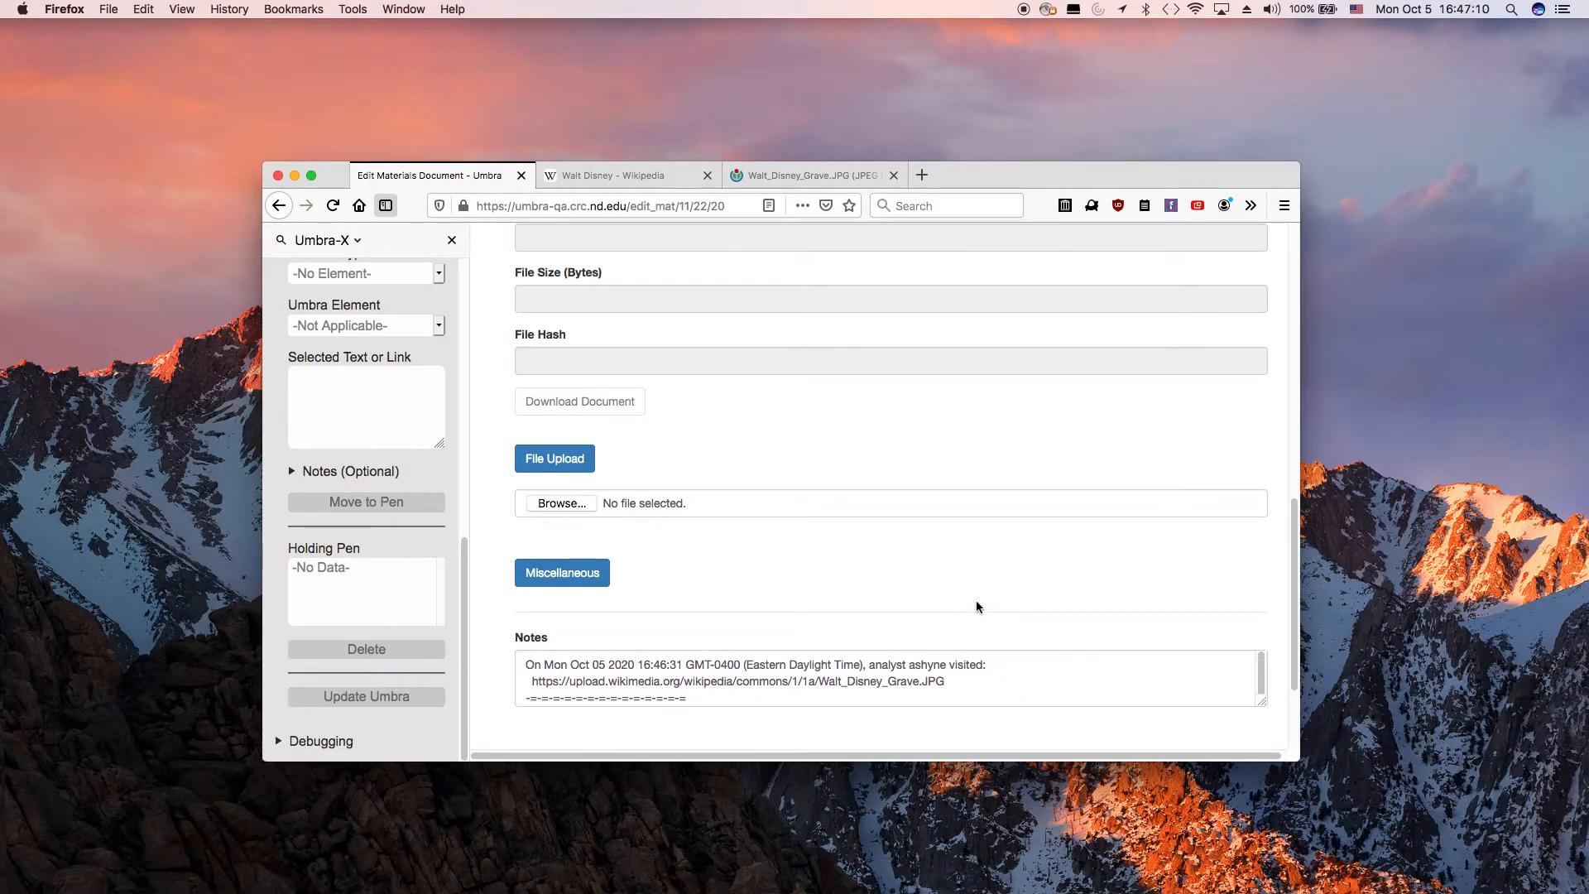